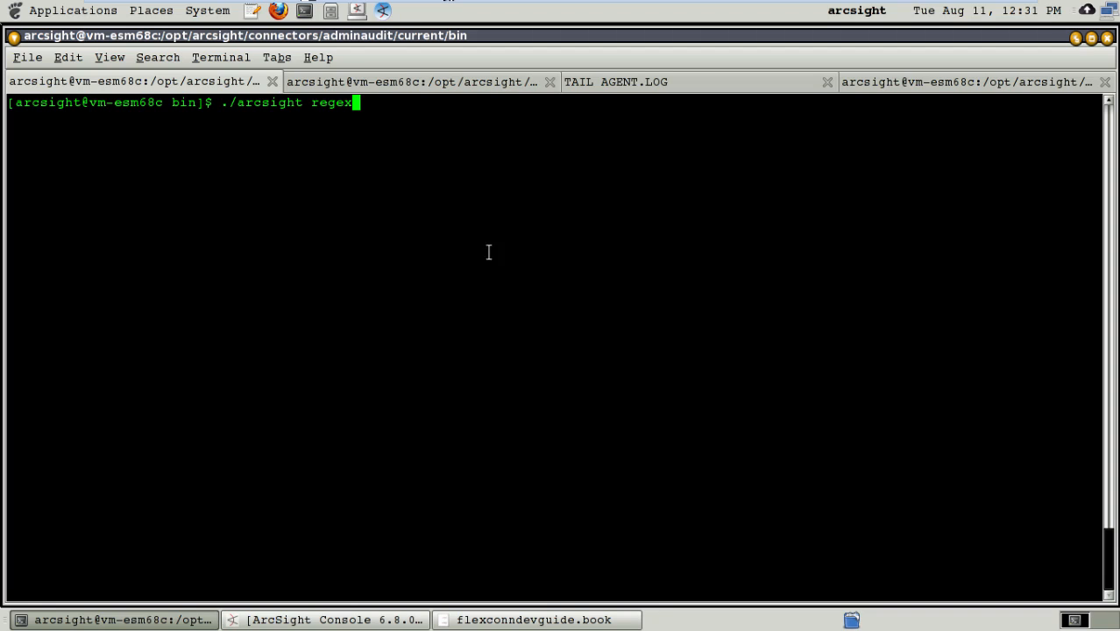
Step: Open lenovo_fw_event.txt from the lenovologs directory in vi
left_click(926, 82)
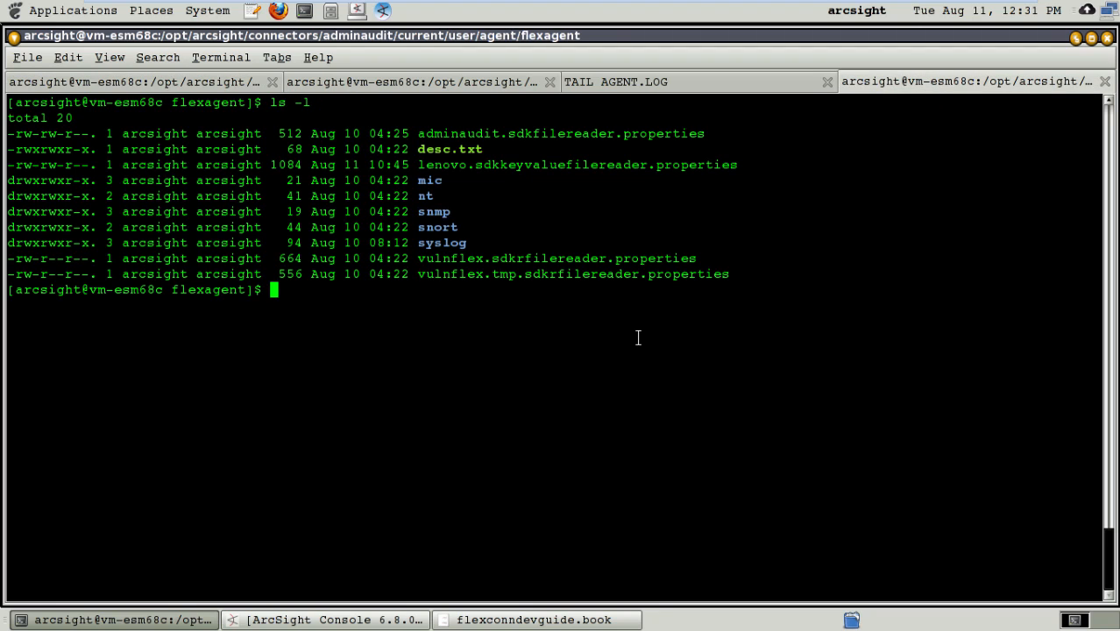
left_click(445, 82)
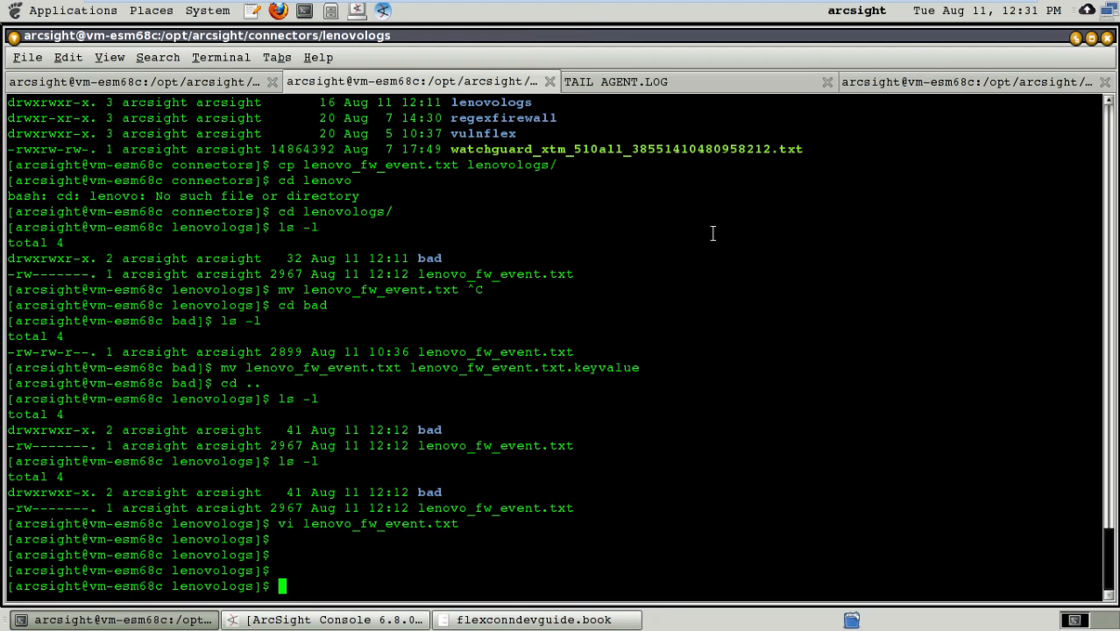
key("Up")
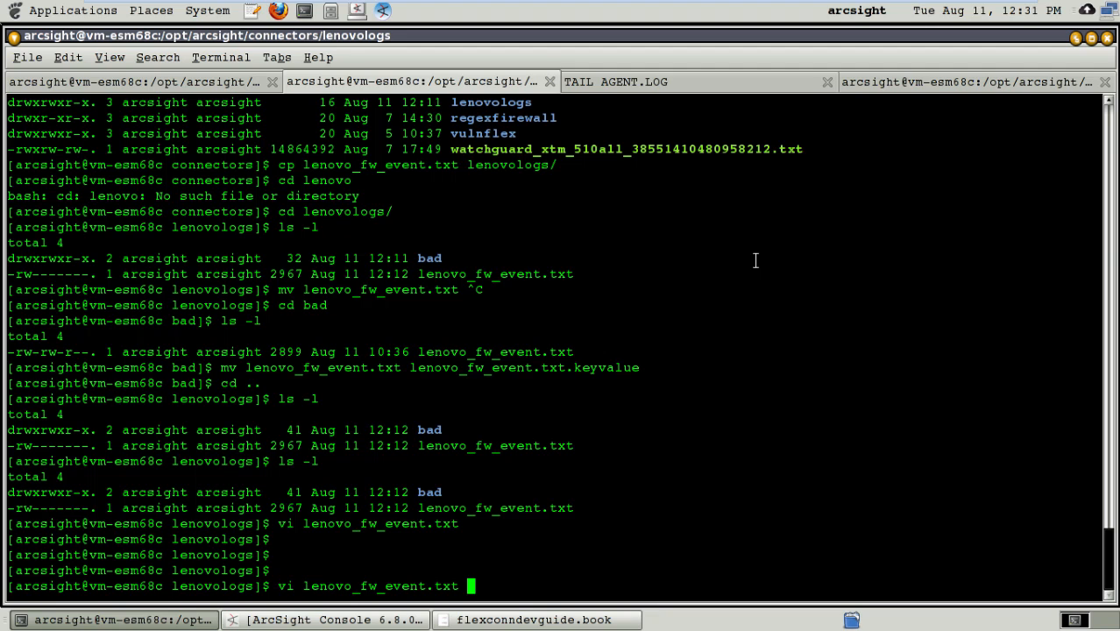
key("Return")
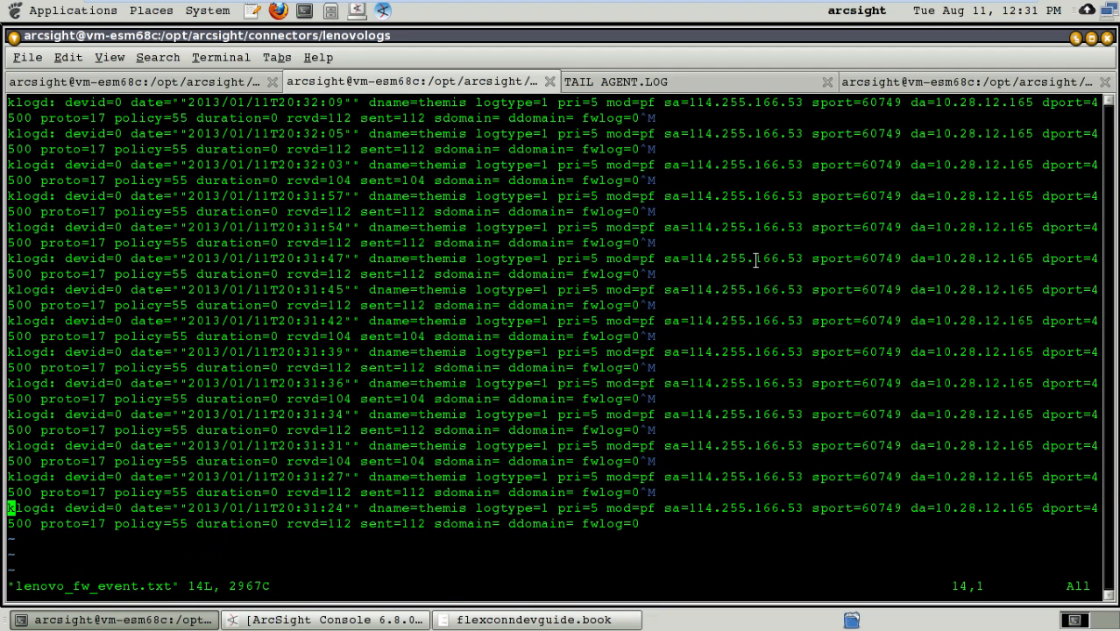
Step: Examine the structure and key-value fields of the firewall event lines in lenovo_fw_event.txt, and quit vi
key("Right")
key("Right")
key("Right")
key("Up")
key("Up")
key("Up")
key("Up")
key("Up")
key("Up")
key("Up")
key("Up")
key("Up")
key("Up")
key("Up")
key("Up")
key("Up")
key("Right")
key("Right")
key("Right")
key("Right")
key("Right")
key("Right")
key("Right")
key("Right")
key("Right")
key("Right")
key("Right")
key("Right")
key("Right")
key("Right")
key("Right")
key("Right")
key("Right")
key("Right")
key("Right")
key("Right")
key("Right")
key("Right")
key("Right")
key("Right")
key("Right")
key("Right")
key("Right")
key("Right")
key("Right")
key("Right")
key("Left")
key("Left")
key("Left")
key("Left")
key("Left")
key("Left")
key("Left")
key("Left")
key("Left")
key("Left")
key("Left")
key("Left")
key("Left")
key("Right")
key("Right")
key("Right")
key("Right")
key("Right")
key("Right")
key("Right")
key("Right")
key("Right")
key("Right")
key("Right")
key("Right")
key("Right")
key("Right")
key("Right")
key("Right")
key("Right")
key("Right")
key("Right")
key("Right")
key("Right")
key("Right")
key("Right")
key("Left")
key("Left")
key("Left")
key("Left")
key("Left")
key("Left")
key("Left")
key("Left")
key("Left")
key("Left")
key("Left")
key("Left")
key("Left")
key("Left")
key("Left")
key("Left")
key("Left")
key("Left")
key("Left")
key("Left")
key("Left")
key("Left")
key("Left")
key("Right")
key("Right")
key("Right")
key("Right")
key("Right")
key("Right")
key("Right")
key("Right")
key("Right")
key("Right")
key("Right")
key("Right")
key("Right")
key("Right")
key("Right")
key("Right")
key("Right")
key("Right")
key("Right")
key("Right")
key("Right")
key("Right")
key("Right")
key("Right")
key("Right")
key("Right")
key("Right")
key("Right")
key("Right")
key("Right")
key("Right")
key("Right")
key("Right")
key("Right")
key("Right")
key("Right")
key("Right")
key("Right")
key("Right")
key("Right")
key("Right")
key("Right")
key("Right")
key("Right")
key("Right")
key("Right")
key("Right")
key("Right")
key("Right")
key("Right")
key("Right")
key("Right")
key("Right")
key("Right")
key("Right")
key("Right")
key("Right")
key("Right")
key("Right")
key("Right")
key("Right")
key("Right")
key("Right")
key("Right")
key("Right")
key("Right")
key("Right")
key("Left")
key("Left")
key("Left")
key("Left")
key("Left")
key("Left")
key("Left")
key("Left")
key("Left")
key("Left")
key("Left")
key("Left")
key("Left")
key("Left")
key("Left")
key("Left")
key("Left")
key("Left")
key("Left")
key("Left")
key("Left")
key("Left")
key("Left")
key("Left")
key("Left")
key("Left")
key("Left")
key("Left")
key("Left")
key("Left")
key("Left")
key("Left")
key("Left")
key("Left")
key("Left")
key("Left")
key("Left")
key("Left")
key("Left")
key("Left")
key("Left")
key("Left")
key("Left")
key("Left")
key("Left")
key("Left")
key("Left")
key("Left")
key("Left")
key("Left")
key("Left")
key("Left")
key("Left")
key("Left")
key("Left")
key("Left")
key("Left")
key("Left")
key("Left")
key("Left")
key("Right")
key("Right")
key("Right")
key("Right")
key("Right")
key("Right")
key("Right")
key("Right")
key("Right")
key("Right")
key("Right")
key("Right")
key("Right")
key("Right")
key("Right")
key("Right")
key("Right")
key("Right")
key("Right")
key("Right")
key("Right")
key("Right")
key("Right")
key("Right")
key("Right")
key("Right")
key("Right")
key("Right")
key("Right")
key("Right")
key("Right")
key("Right")
key("Right")
key("Right")
key("Right")
key("Right")
key("Right")
key("Right")
key("Right")
key("Right")
key("Right")
key("Right")
key("Right")
key("Right")
key("Right")
key("Right")
key("Right")
key("Right")
key("Right")
key("Right")
key("Right")
key("Right")
key("Right")
key("Left")
key("Left")
key("Left")
key("Left")
key("Left")
key("Left")
key("Left")
key("Left")
key("Left")
key("Left")
key("Left")
key("Left")
key("Left")
key("Left")
key("Left")
key("Left")
key("Left")
key("Left")
key("Left")
key("Left")
key("Left")
key("Left")
type(":q")
key("Return")
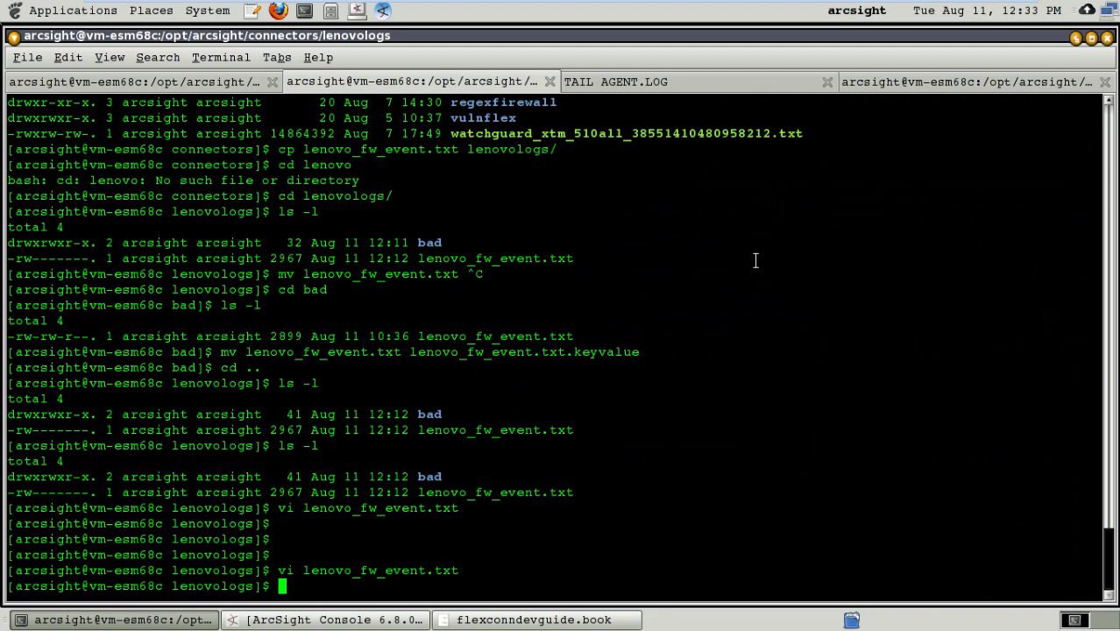
Step: In the connector's bin directory, discard the pending ./arcsight regex command and open ../user/agent/agent.properties in vi
left_click(132, 77)
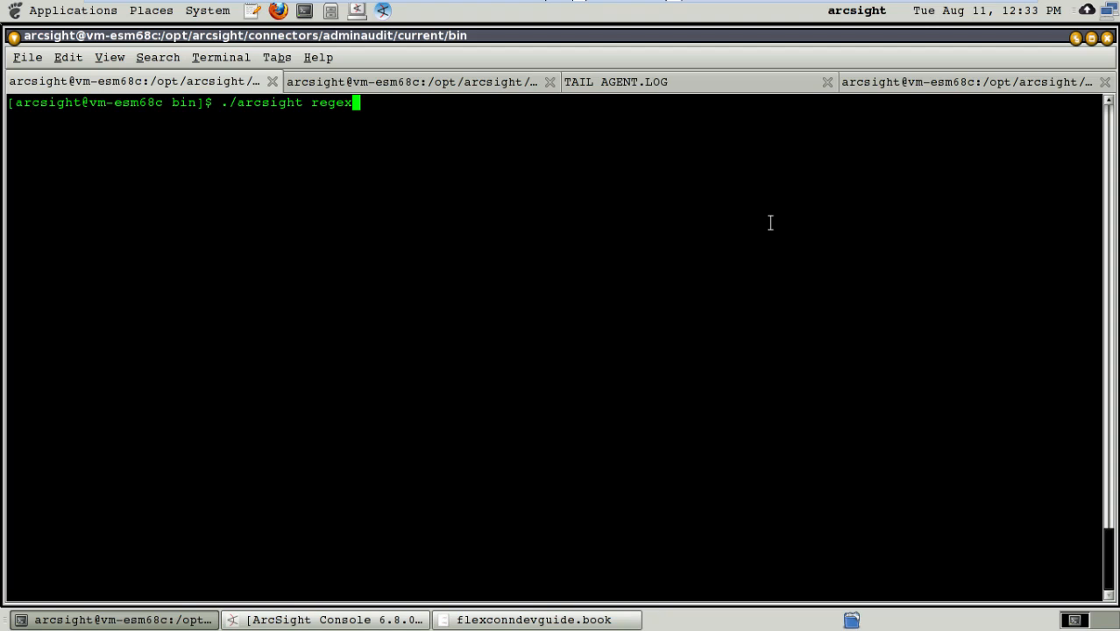
left_click(978, 84)
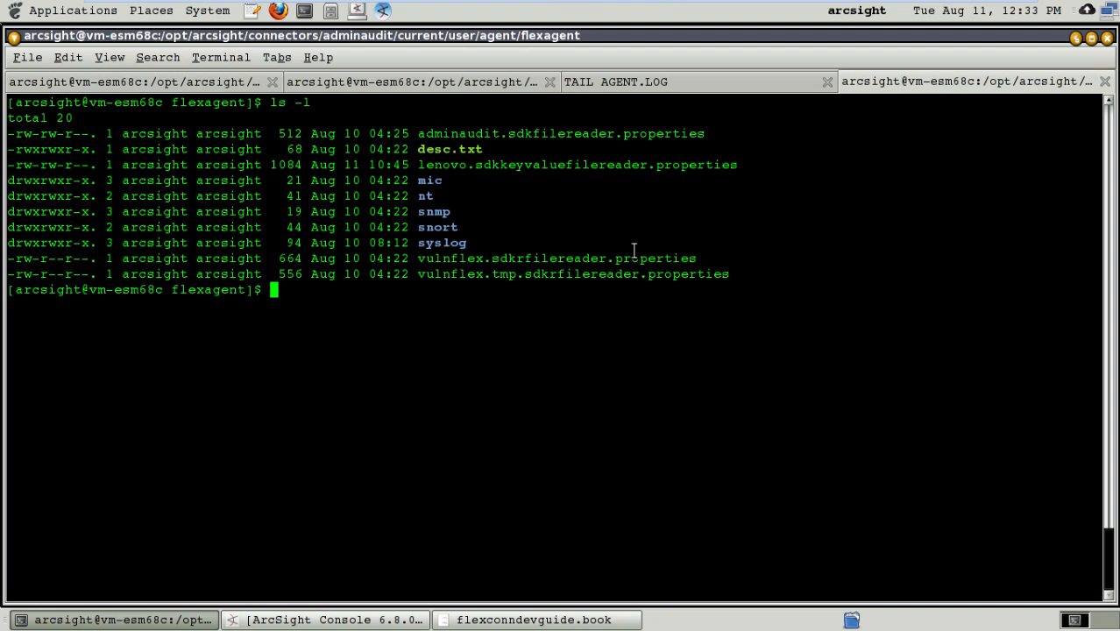
left_click(137, 83)
key("ctrl+c")
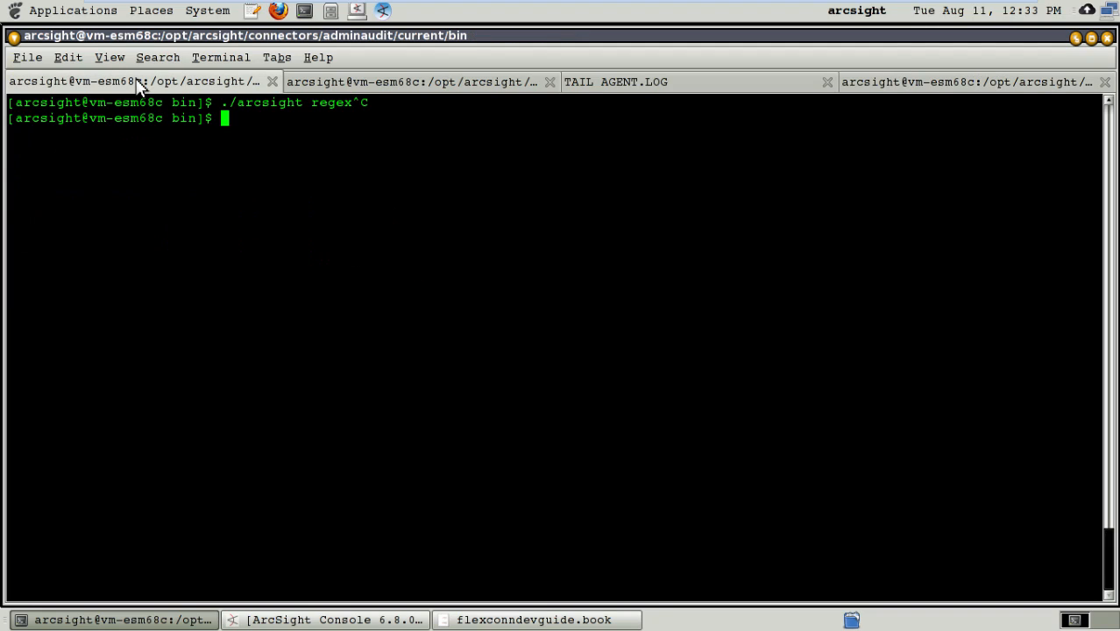
type("vi ../user/")
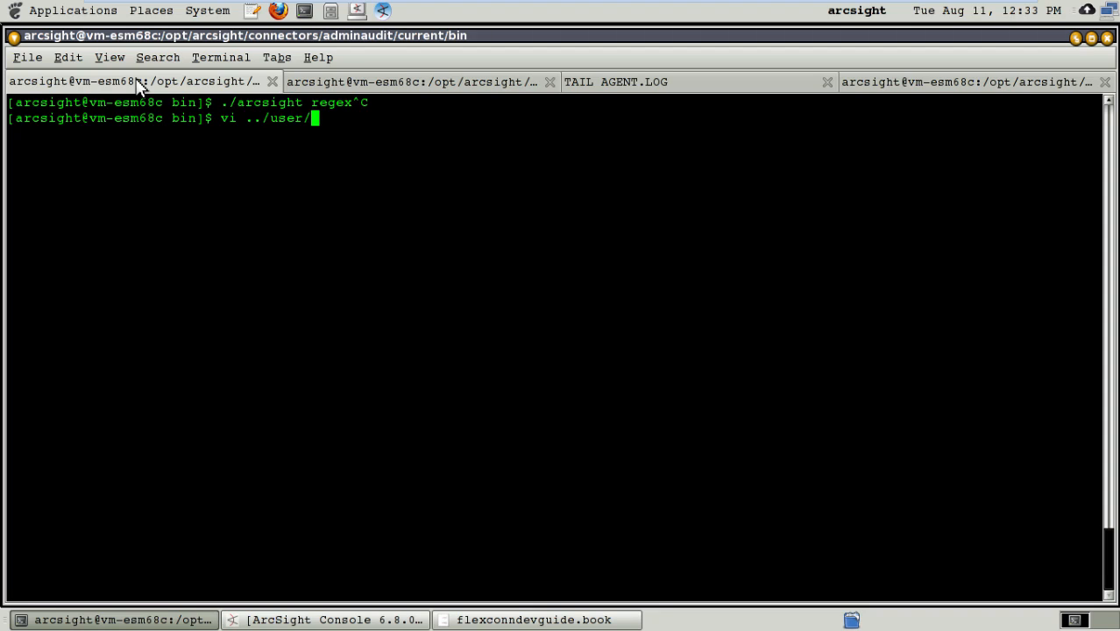
type("agent/agent.prop")
key("Tab")
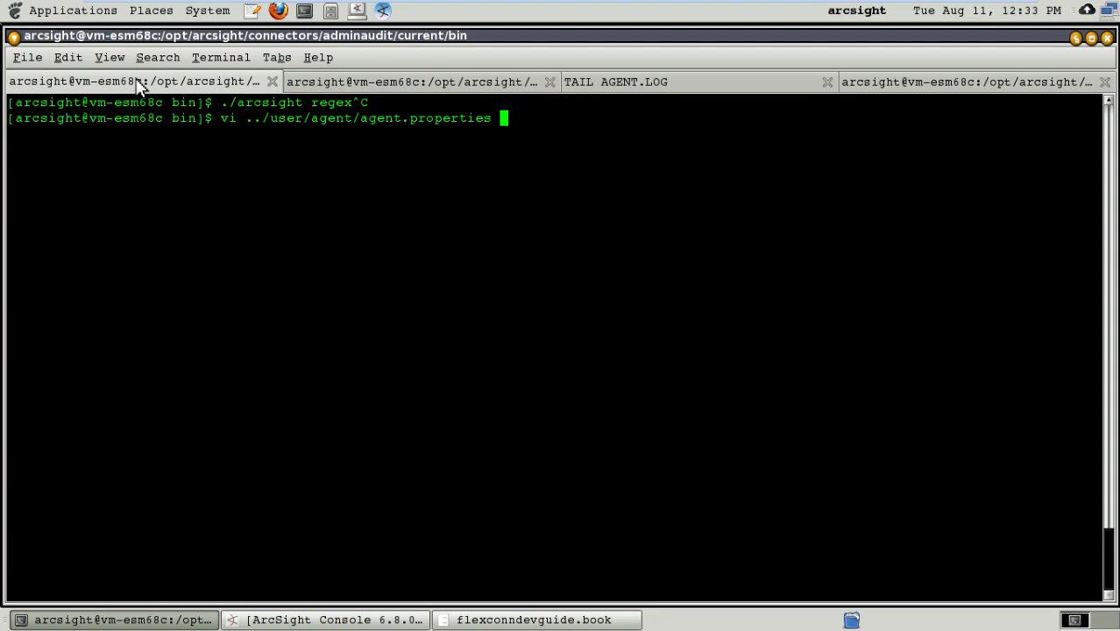
key("Return")
key("j")
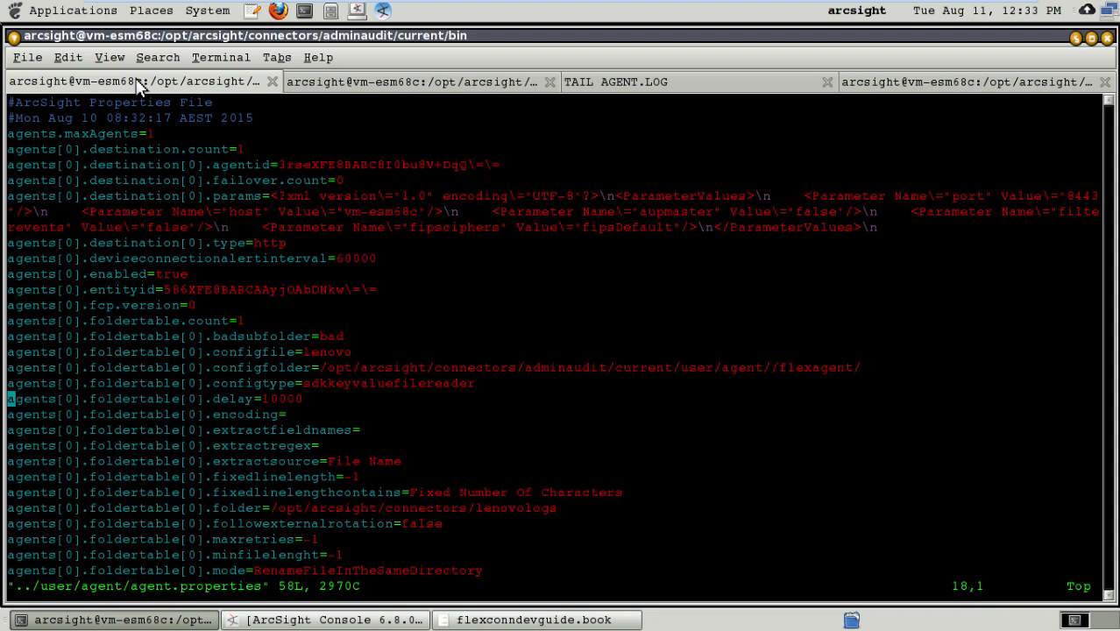
key("k")
key("k")
key("k")
key("k")
key("j")
key("l")
key("l")
key("l")
key("l")
key("l")
key("l")
key("l")
key("l")
key("l")
key("l")
key("l")
key("l")
key("l")
key("l")
key("l")
key("l")
key("l")
key("l")
key("l")
key("l")
key("l")
key("l")
key("j")
key("j")
key("h")
key("h")
key("h")
key("h")
key("l")
key("l")
key("l")
key("l")
key("l")
key("l")
key("l")
key("l")
key("l")
key("h")
key("h")
key("h")
key("h")
key("h")
key("h")
key("h")
key("x")
key("x")
key("x")
key("x")
key("x")
key("x")
key("x")
key("x")
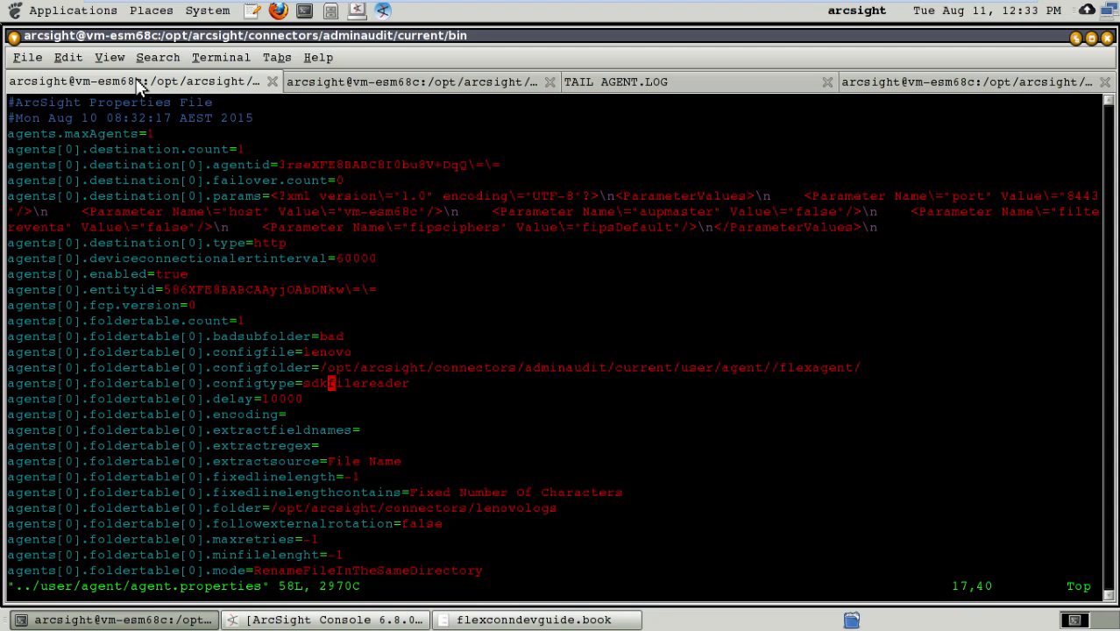
type(":q")
key("Return")
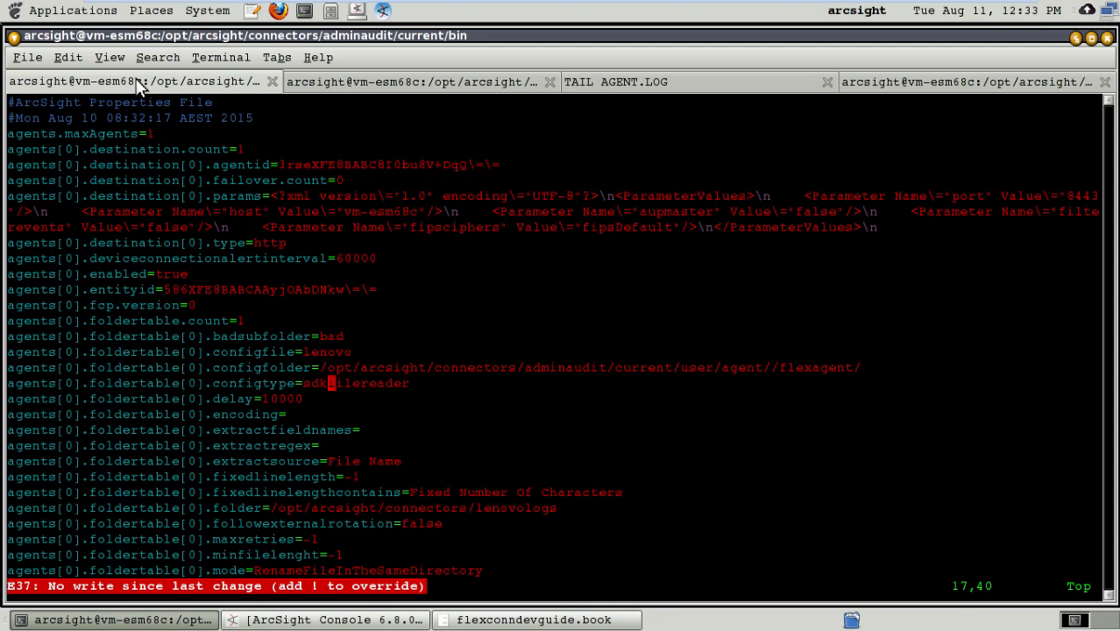
type(":q!")
key("Return")
key("Up")
key("Return")
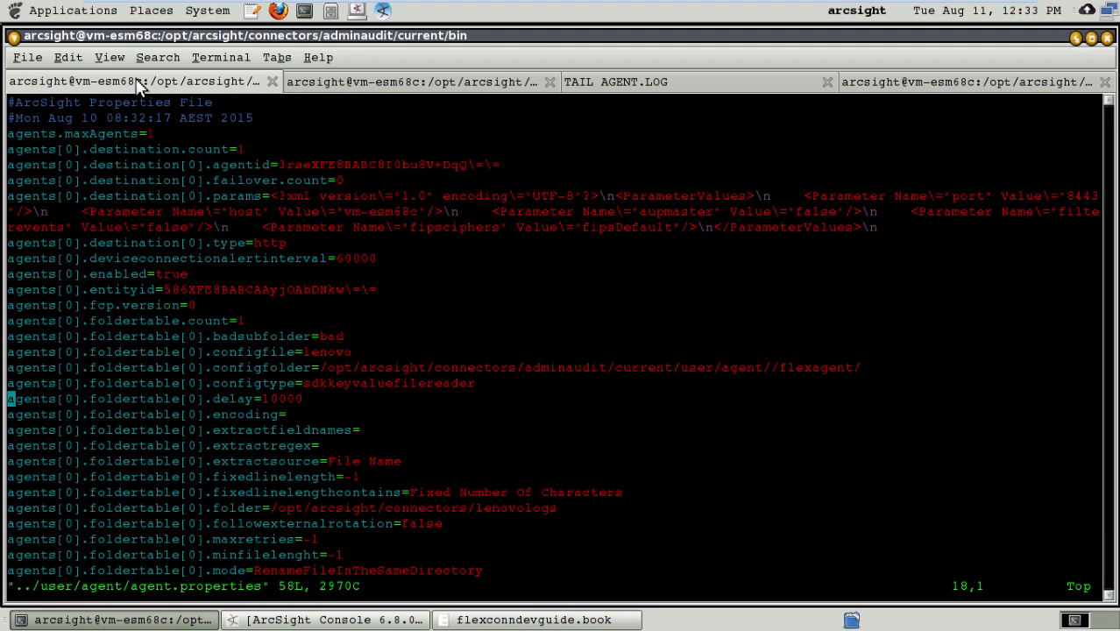
Step: Set the configtype of agents[0].foldertable[0] to sdkrfilereader in agent.properties
key("Up")
key("Right")
key("Right")
key("Right")
key("Right")
key("Right")
key("Right")
key("Right")
key("Right")
key("Right")
key("Right")
key("Right")
key("Right")
key("Right")
key("Right")
key("Right")
key("Right")
key("Right")
key("Right")
key("Right")
key("Right")
key("Right")
key("Right")
key("Right")
key("Right")
key("Right")
key("Right")
key("Right")
key("Right")
key("Right")
key("Right")
key("Right")
key("Right")
key("Right")
key("Right")
key("Right")
key("Right")
key("Delete")
key("Delete")
key("Delete")
key("Delete")
key("Delete")
key("Delete")
key("Delete")
key("Delete")
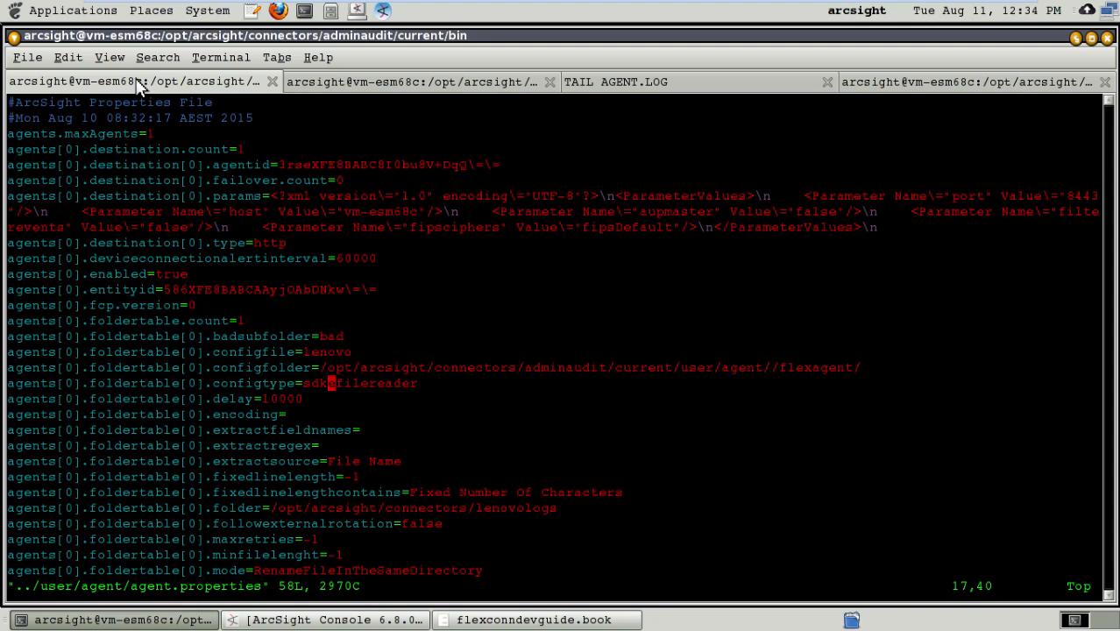
type("iler")
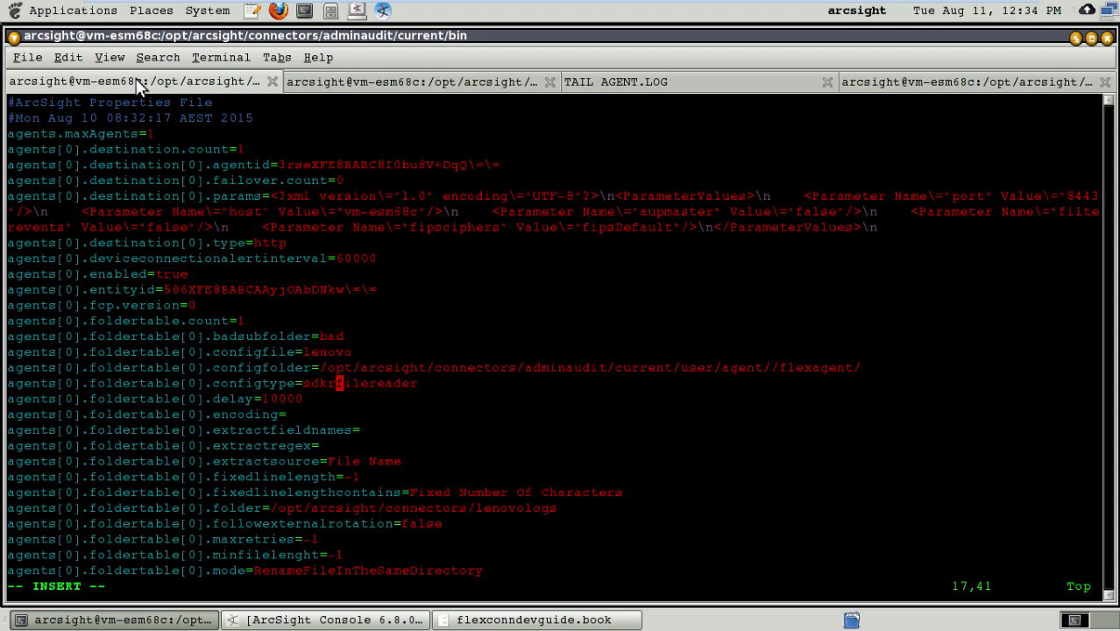
Step: Set the configfile of agents[0].foldertable[0] to lenovoregexbase
key("Up")
key("Up")
key("Right")
key("Right")
key("Left")
key("Left")
key("Left")
key("Left")
key("Left")
key("Left")
key("Left")
key("Right")
key("Right")
key("Right")
key("Right")
key("Right")
key("Right")
key("Right")
type("regexbase")
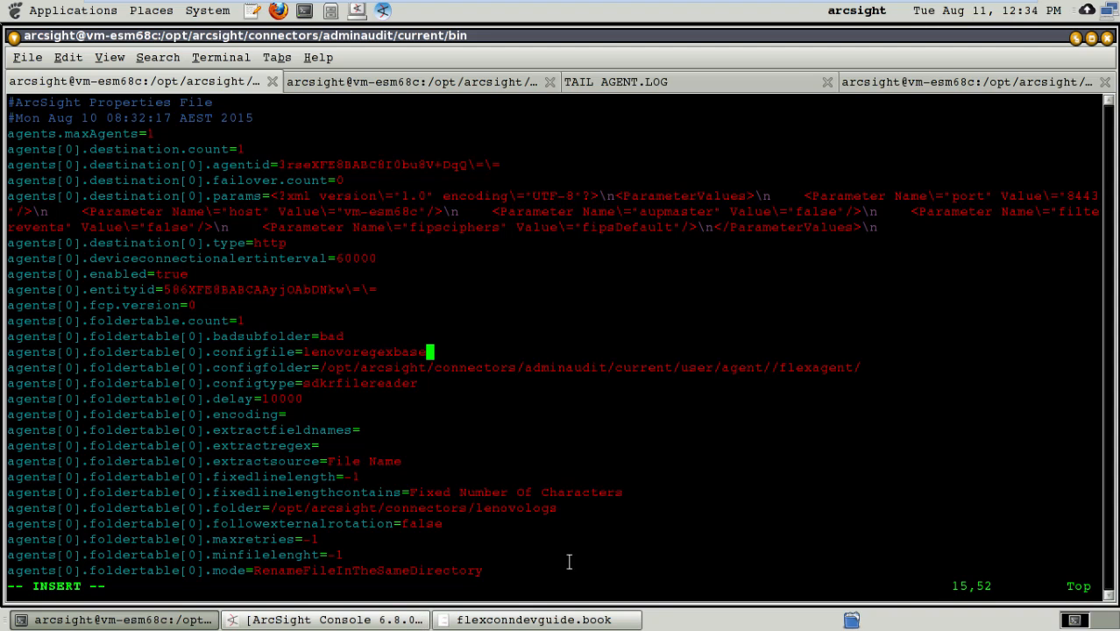
Step: Switch to the flexconndevguide document and search it for "filereader" to check the regex file reader's configuration type name
key("Down")
key("Down")
left_click(508, 620)
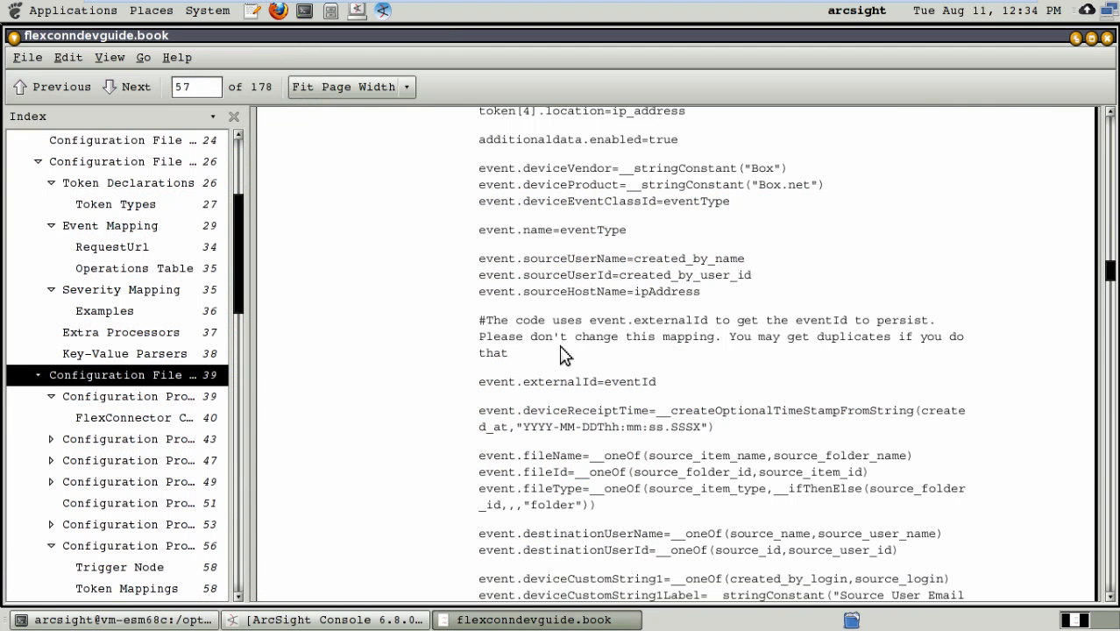
key("ctrl+f")
type("filerea")
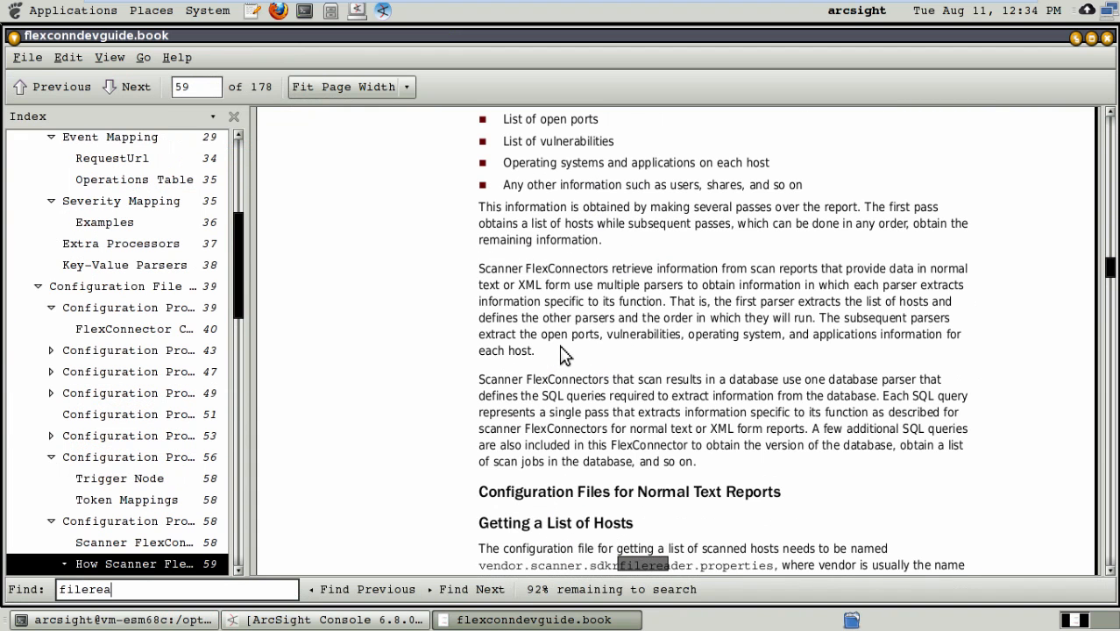
type("der")
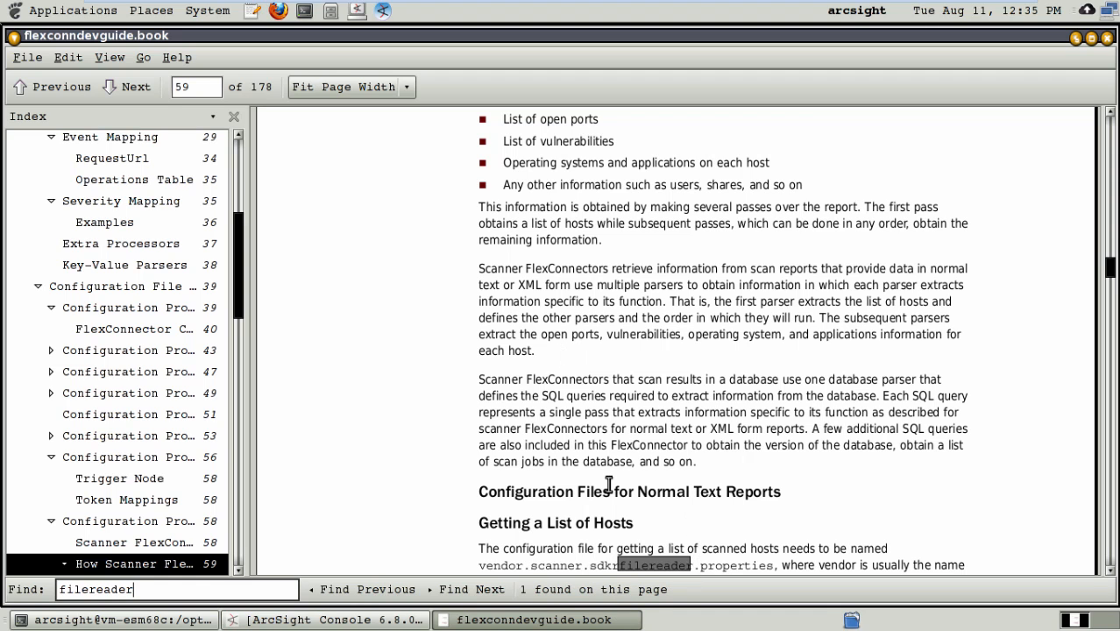
Step: Switch back to the terminal, save agent.properties and quit vi
key("alt+Tab")
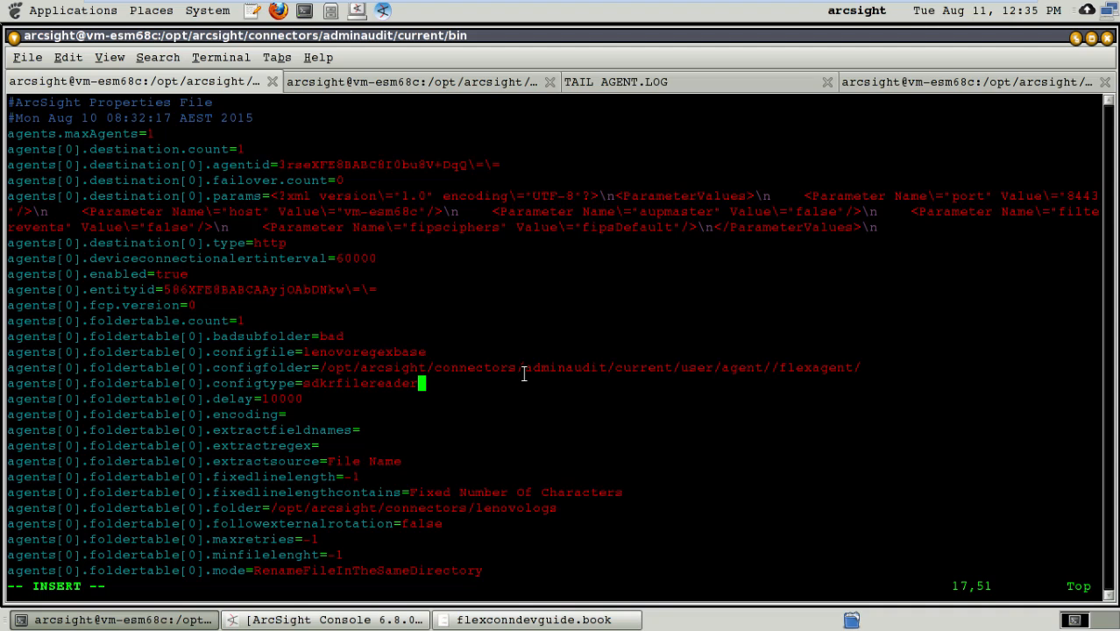
key("Up")
key("Up")
key("Escape")
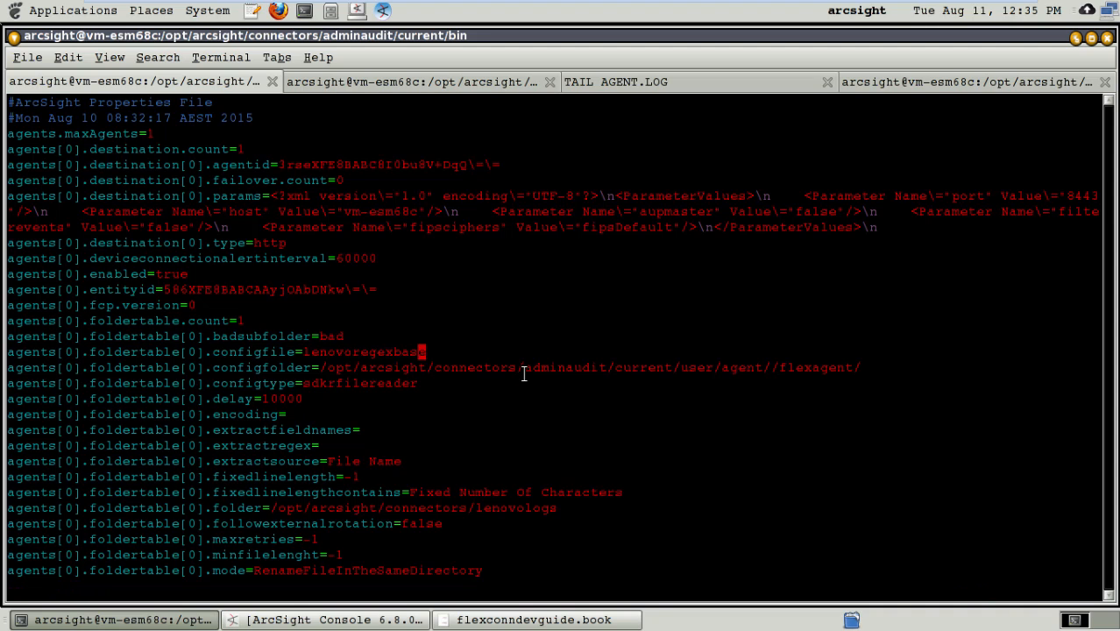
type(":wq")
key("Return")
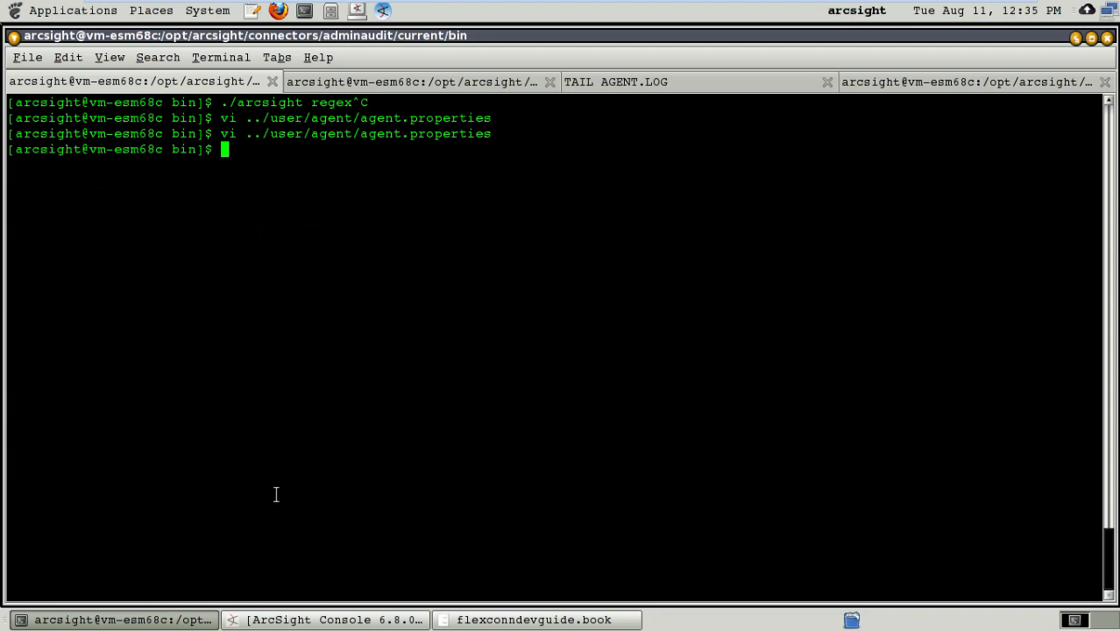
Step: Launch the FlexAgent Regex Tester from the connector's bin directory with ./arcsight regex
key("Up")
key("Up")
key("Up")
key("Up")
key("Up")
key("Up")
key("Down")
key("BackSpace")
key("BackSpace")
key("BackSpace")
key("BackSpace")
key("BackSpace")
key("BackSpace")
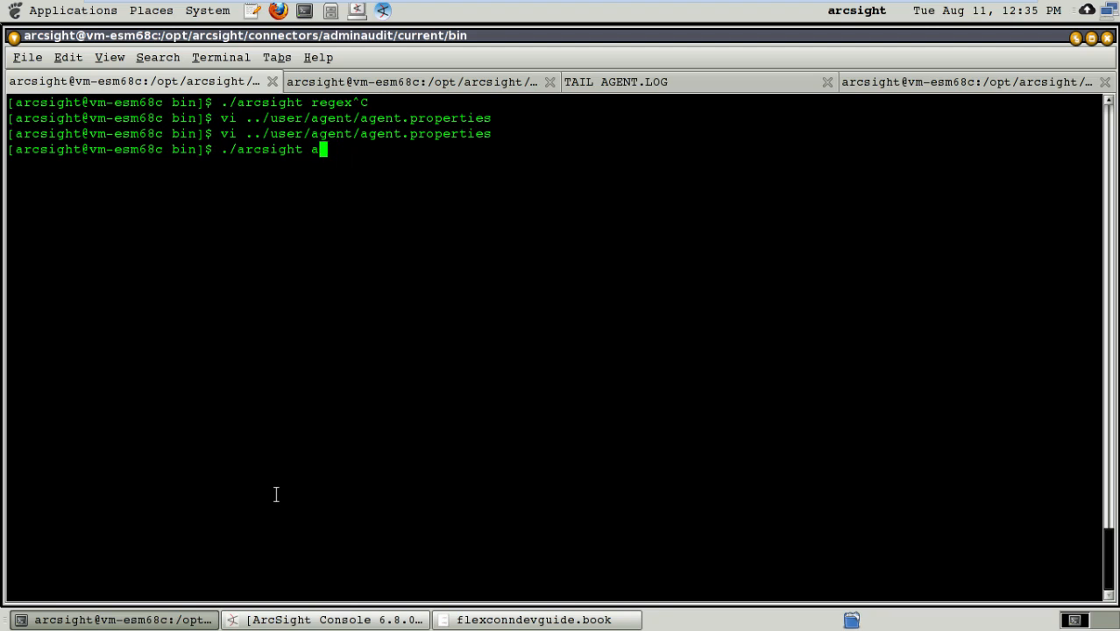
type("regex")
key("Return")
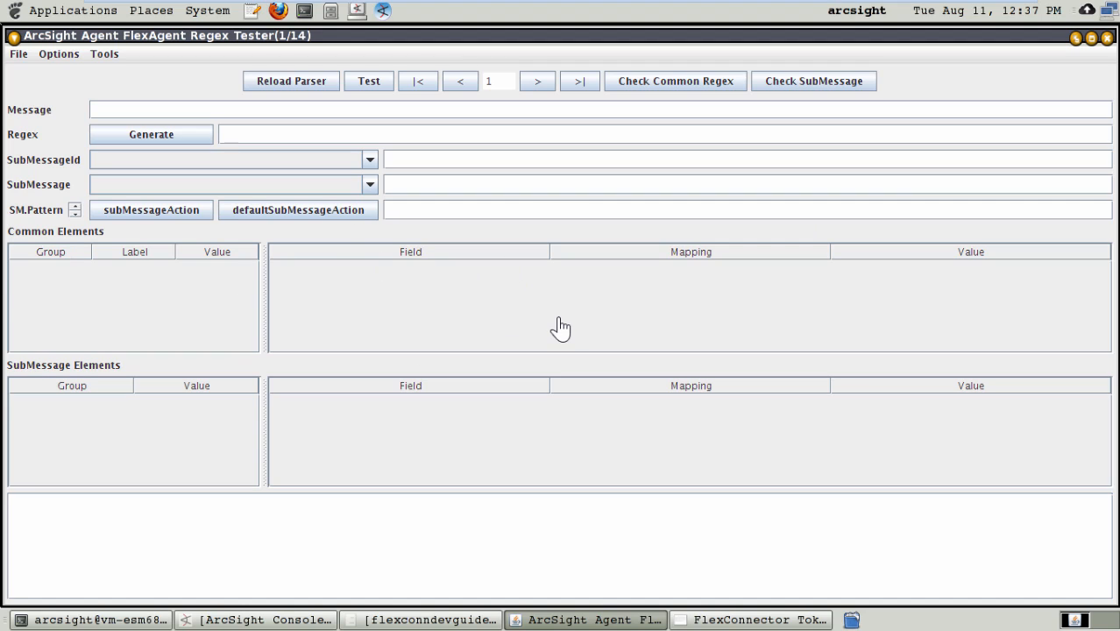
Step: Load the log file lenovo_fw_event.txt from the connectors/lenovologs folder into the Regex Tester
left_click(18, 54)
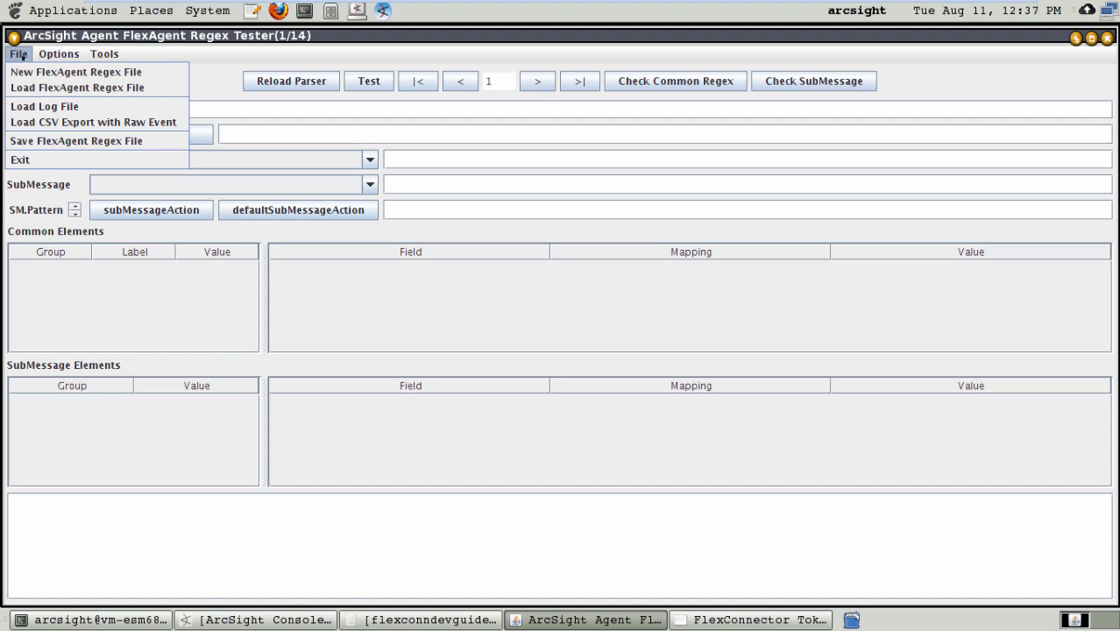
left_click(35, 106)
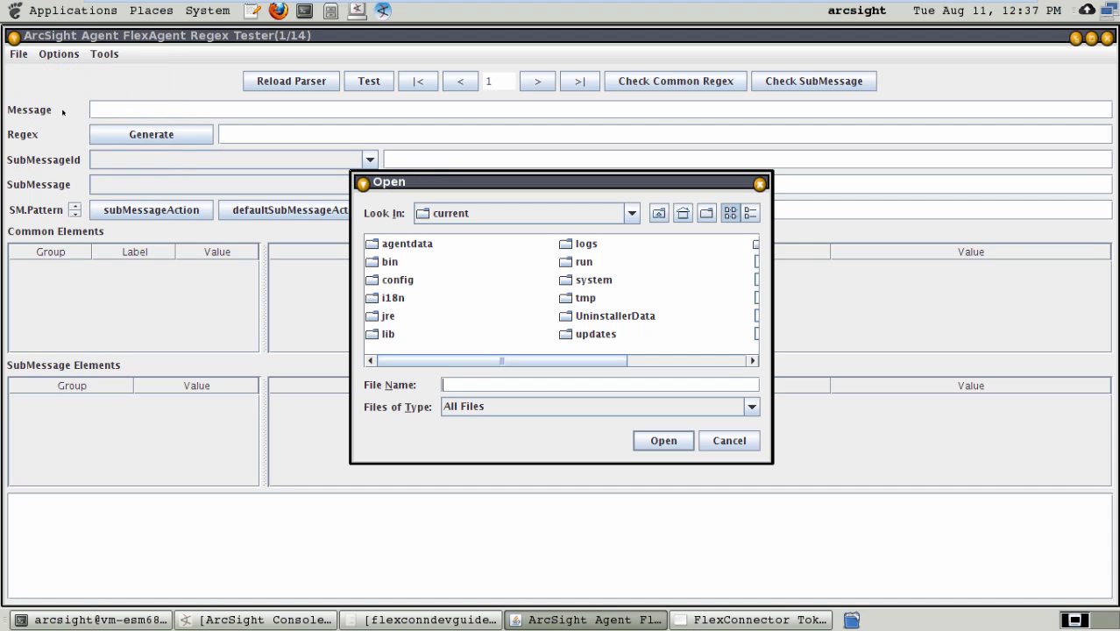
left_click(659, 213)
left_click(659, 213)
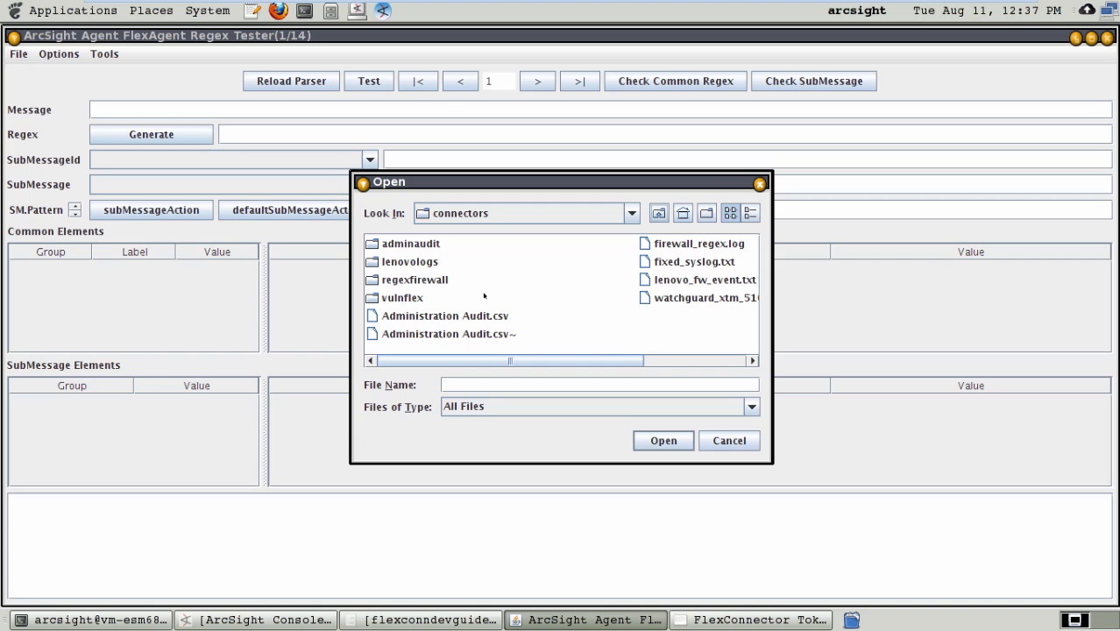
double_click(412, 261)
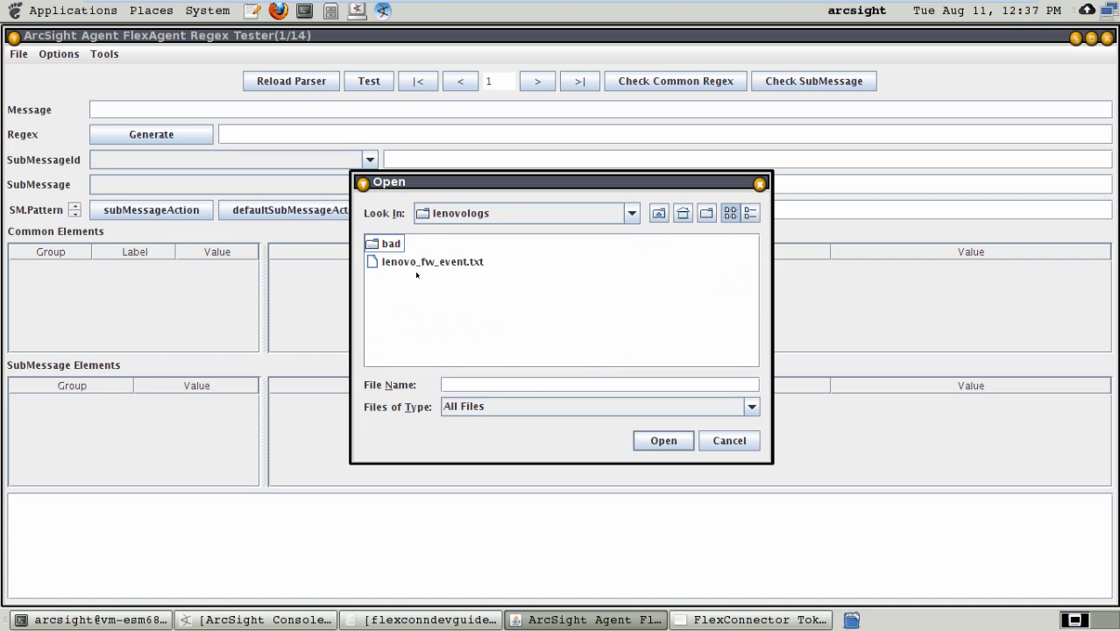
left_click(425, 261)
left_click(663, 441)
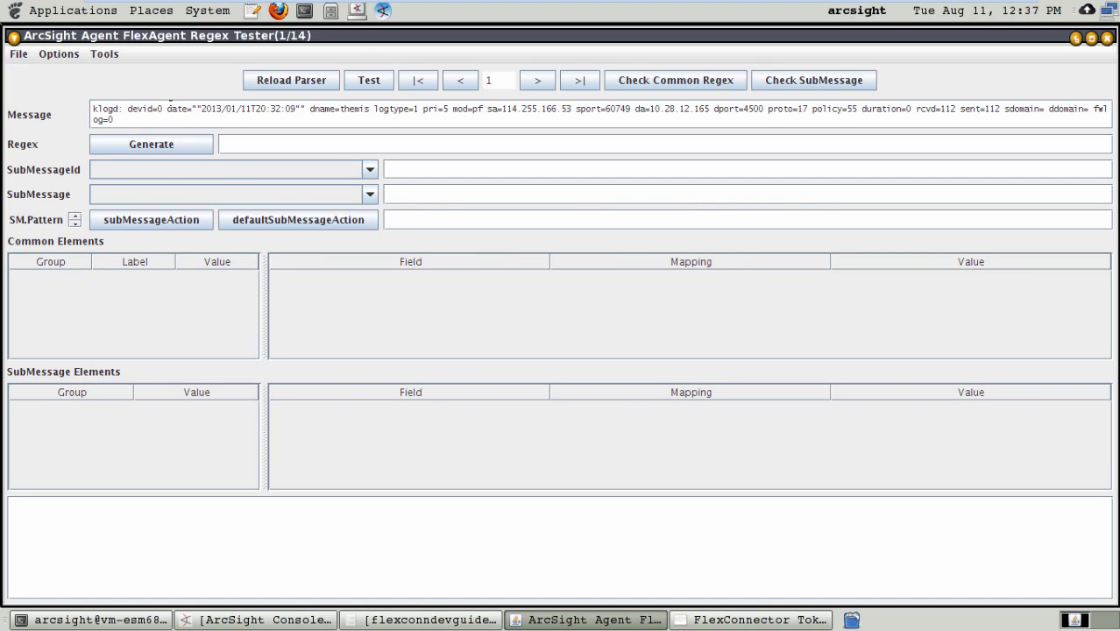
left_click_drag(169, 106, 307, 108)
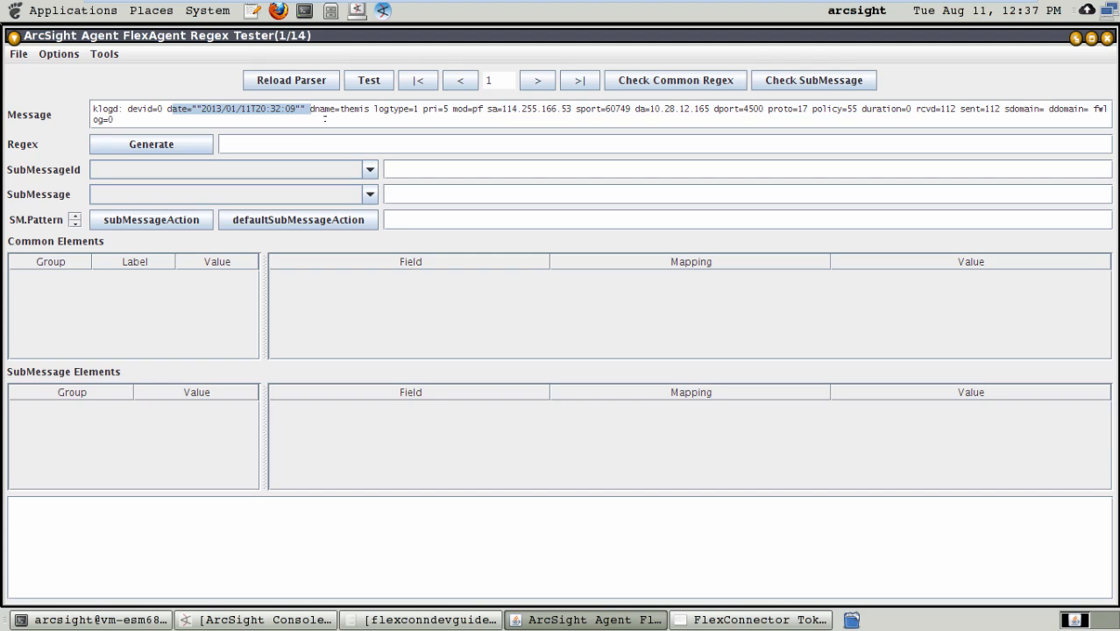
left_click(241, 109)
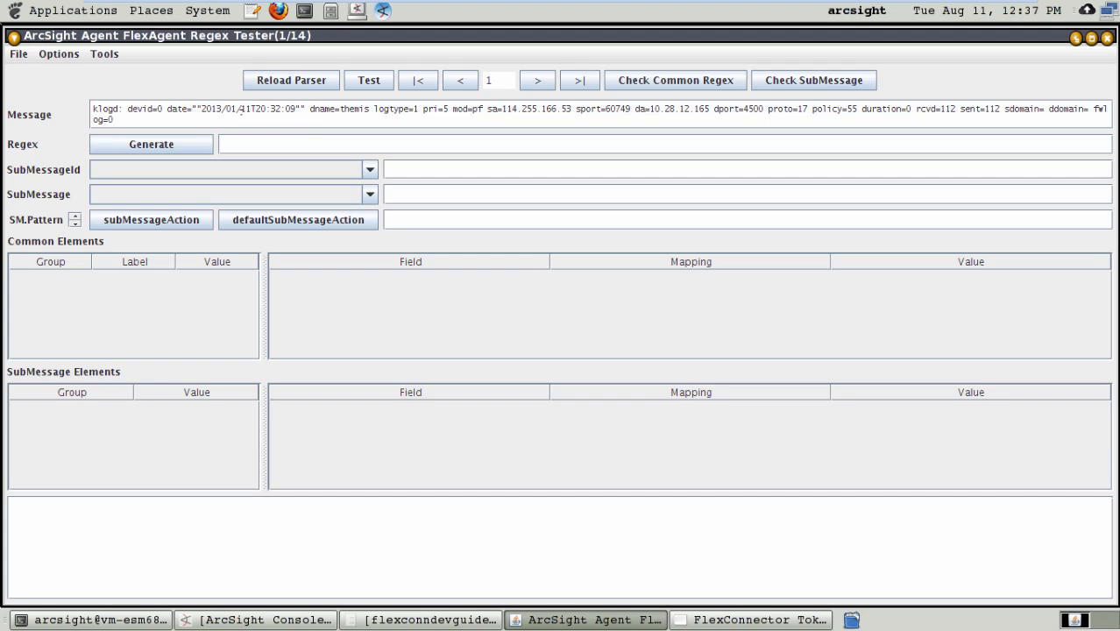
left_click_drag(305, 108, 183, 104)
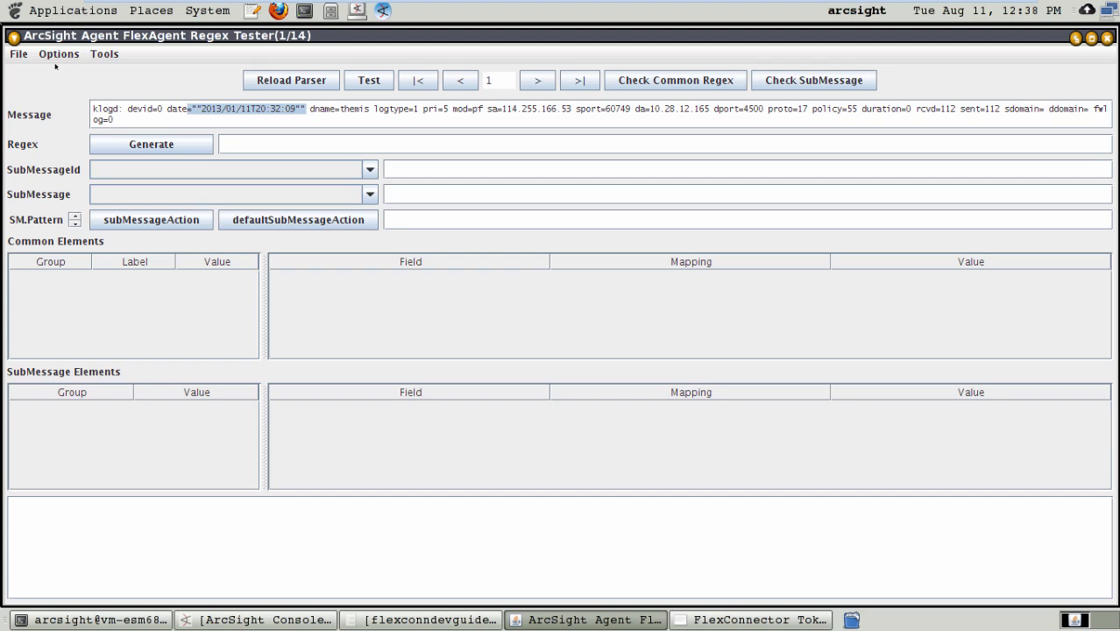
Step: Create a new FlexAgent regex file named lenovoregexbase in the user/agent/flexagent folder
left_click(19, 54)
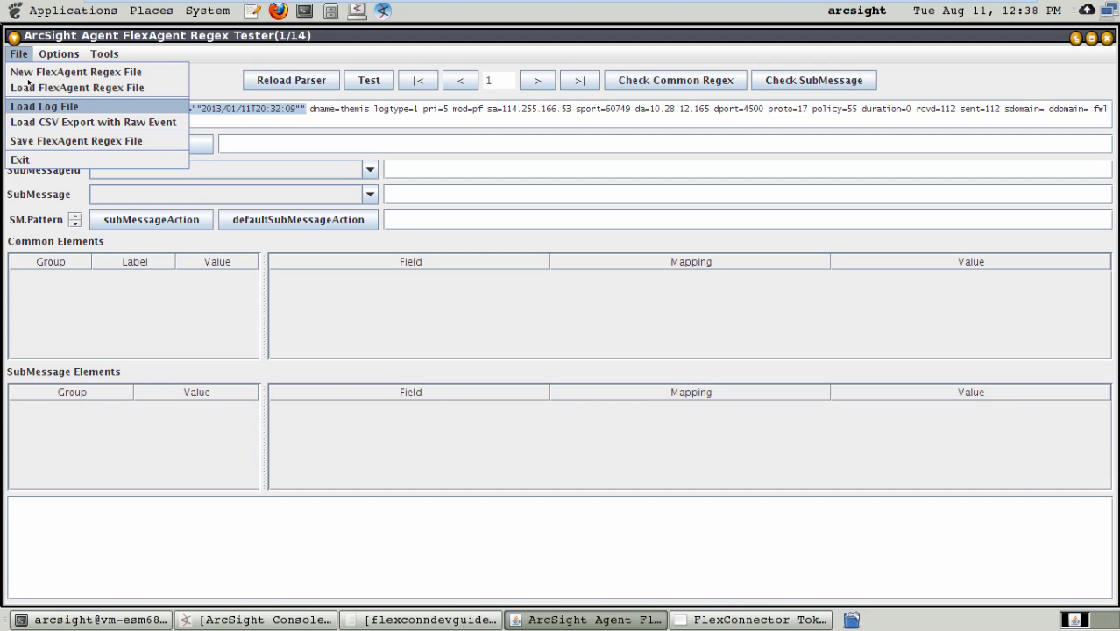
left_click(124, 72)
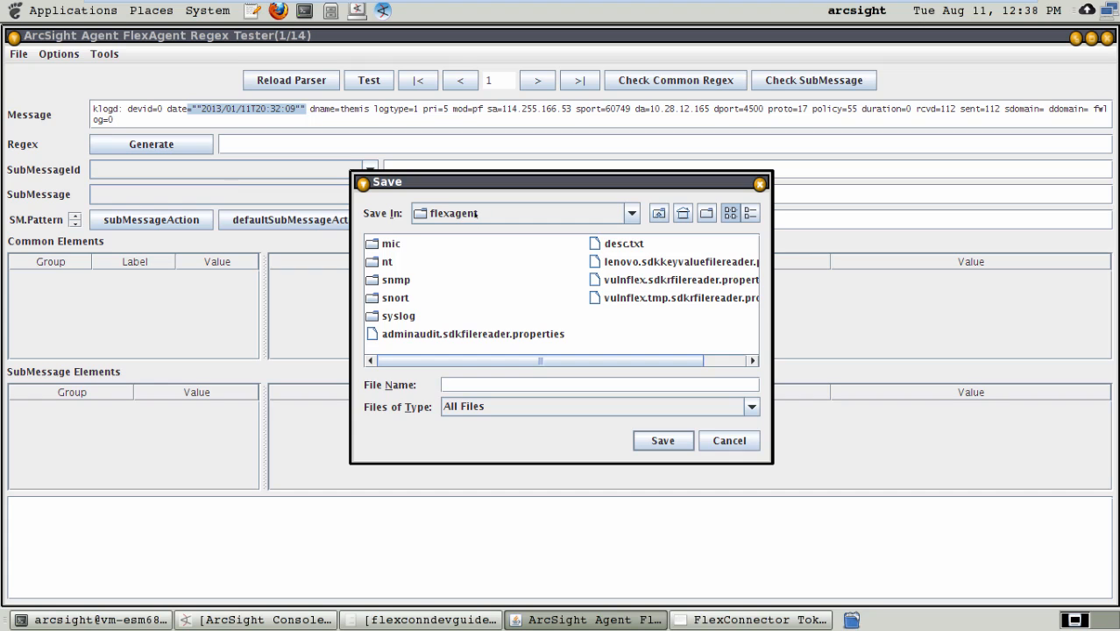
left_click(628, 217)
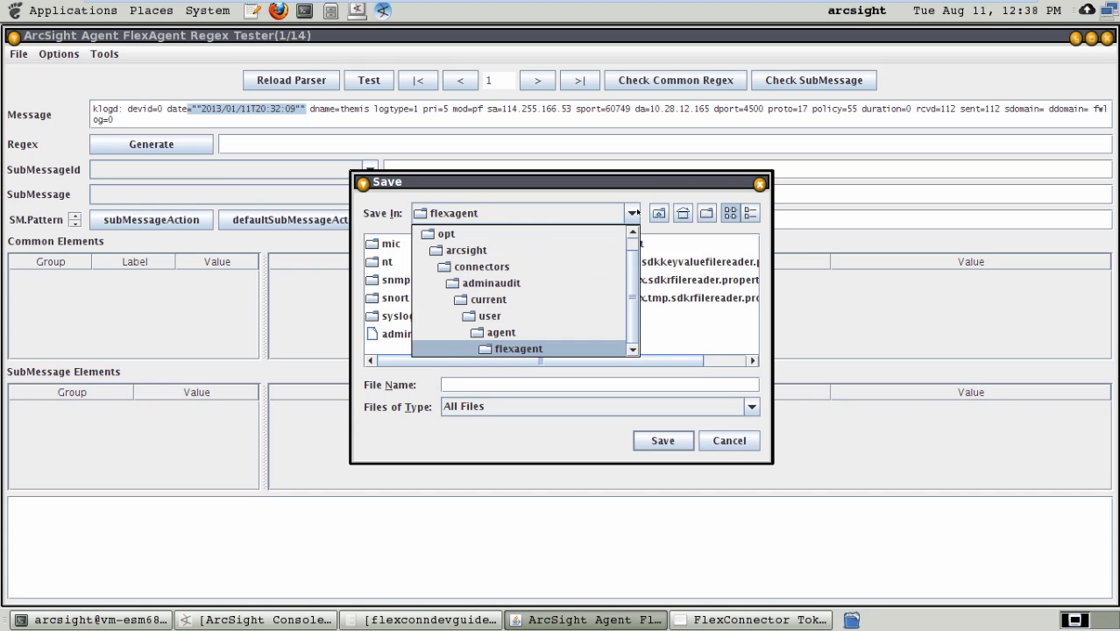
left_click(517, 348)
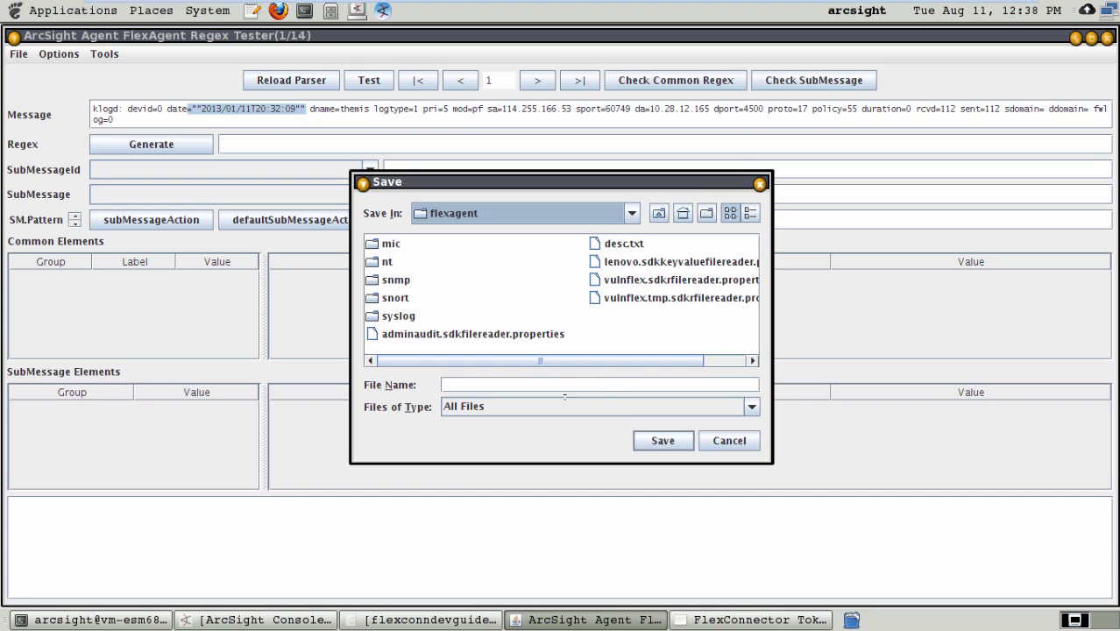
left_click(516, 385)
type("len")
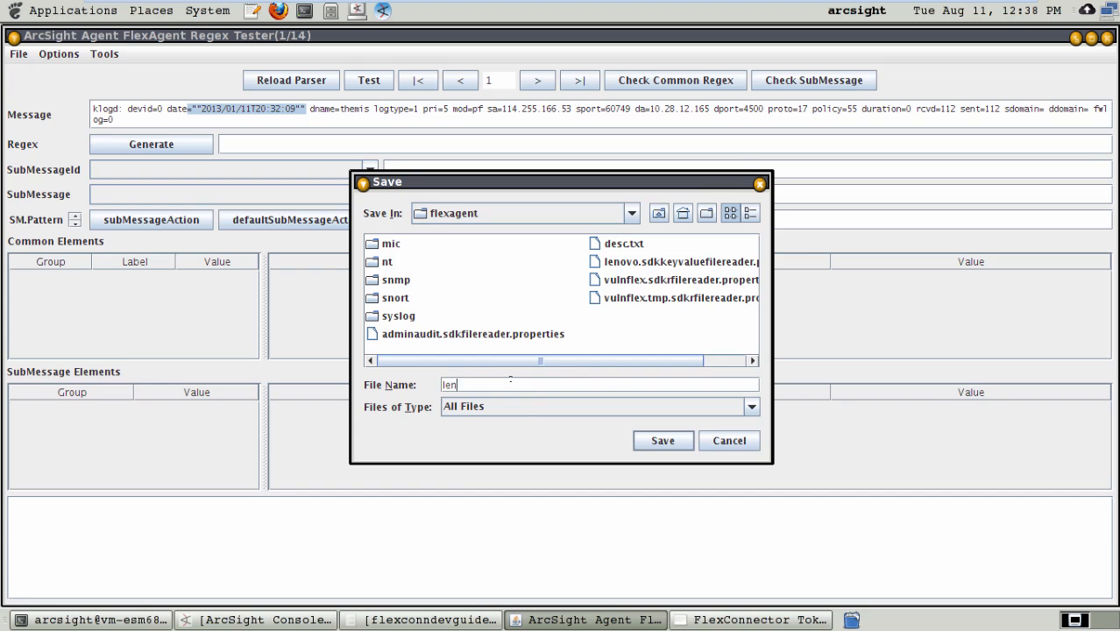
type("eovoregexbase")
key("Left")
key("Left")
key("Left")
key("Left")
key("Left")
key("Left")
key("Left")
key("Left")
key("BackSpace")
left_click(586, 378)
left_click(663, 440)
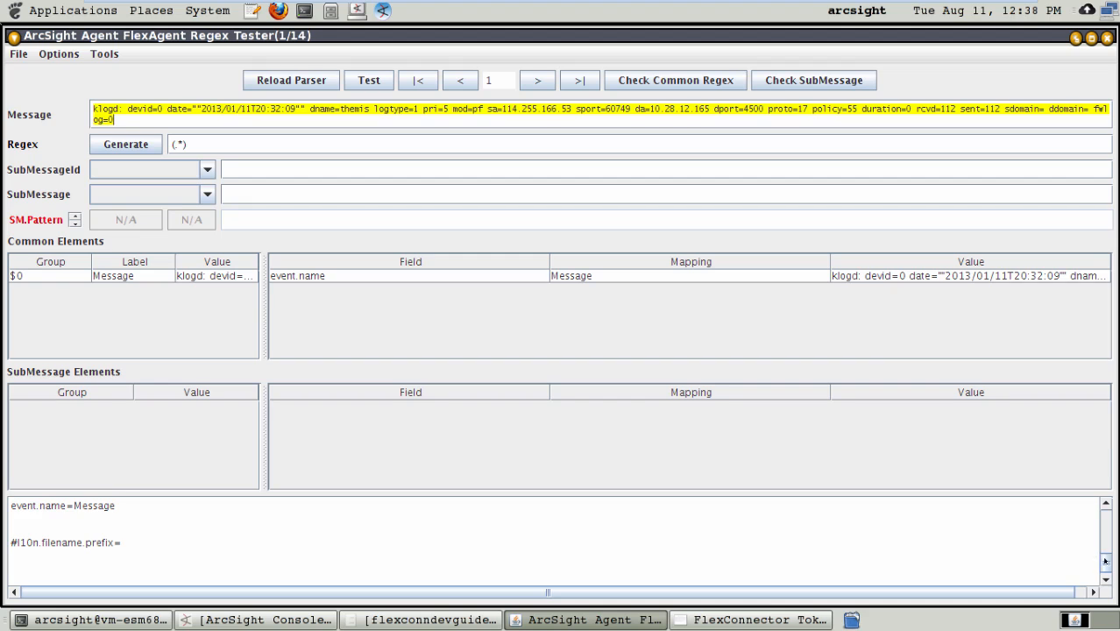
Step: Generate a regex from the loaded firewall log message to replace the default (.*) pattern
scroll(1095, 554, "up", 10)
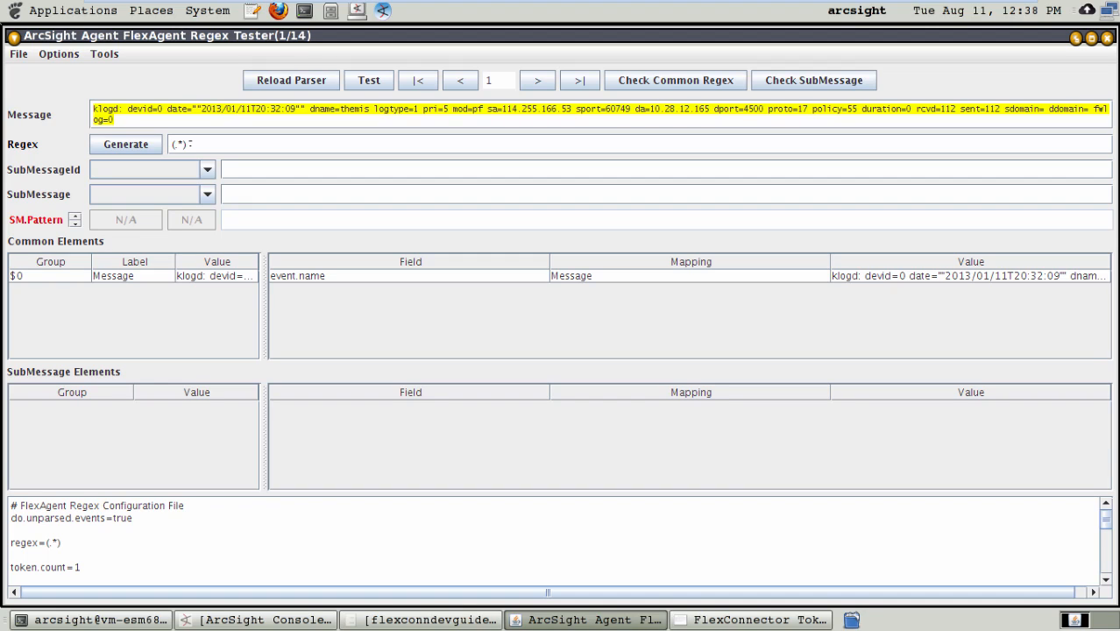
left_click(189, 143)
key("ctrl+a")
left_click(109, 112)
key("Left")
key("Left")
key("Left")
key("Left")
key("Right")
key("Right")
key("Right")
key("Left")
key("Left")
key("Left")
left_click(126, 146)
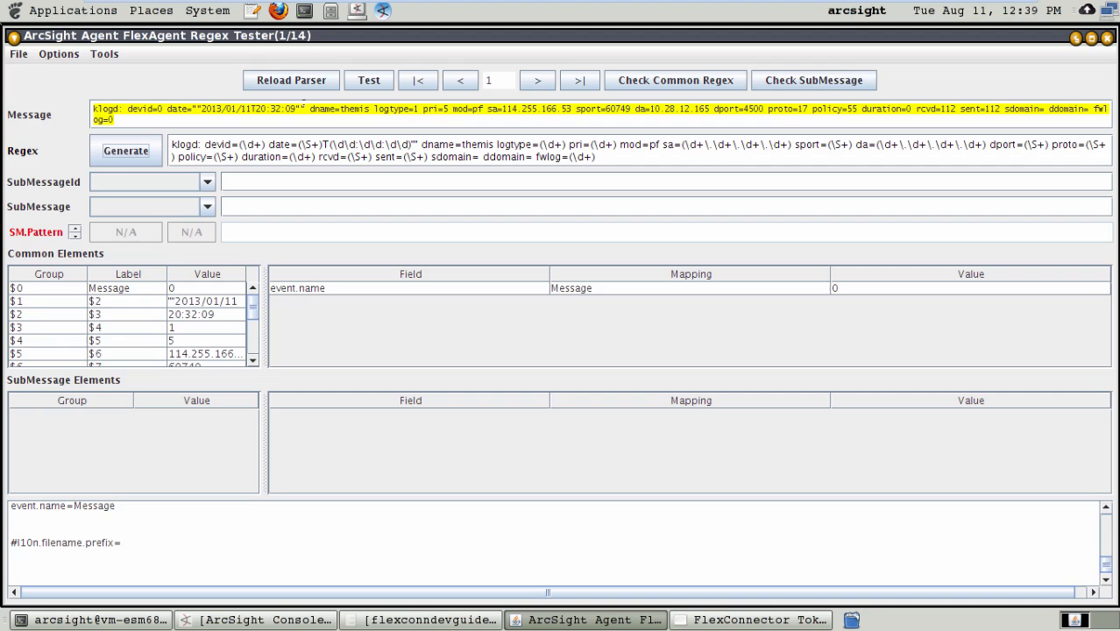
Step: Replace everything after the closing double quotes of the date in the generated regex with (.*)
left_click(304, 109)
left_click_drag(421, 144, 598, 157)
key("BackSpace")
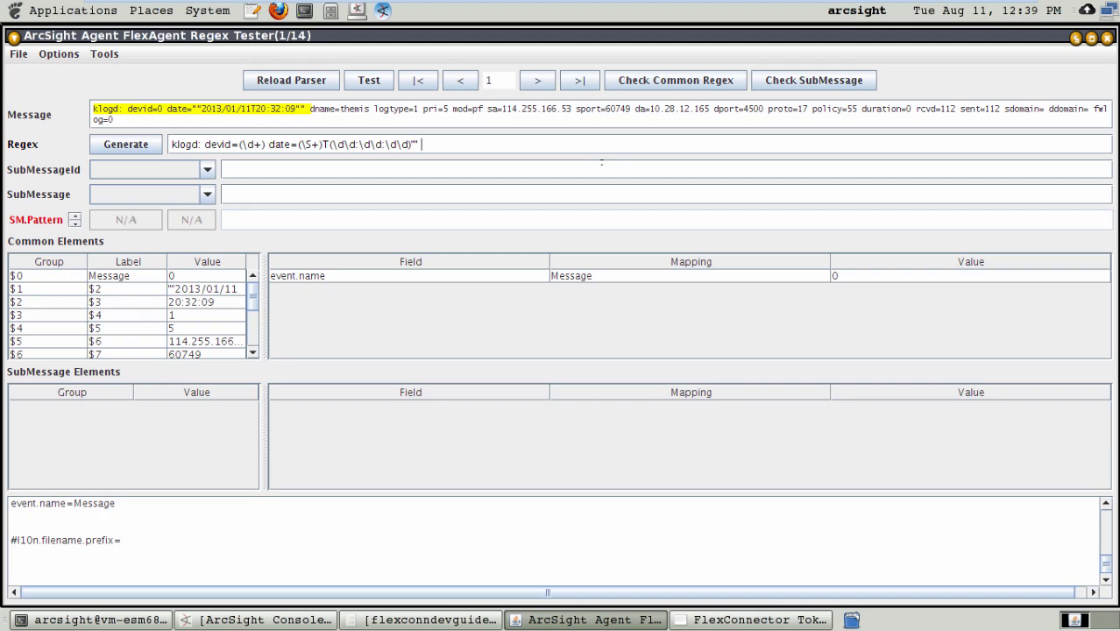
type("(.*)")
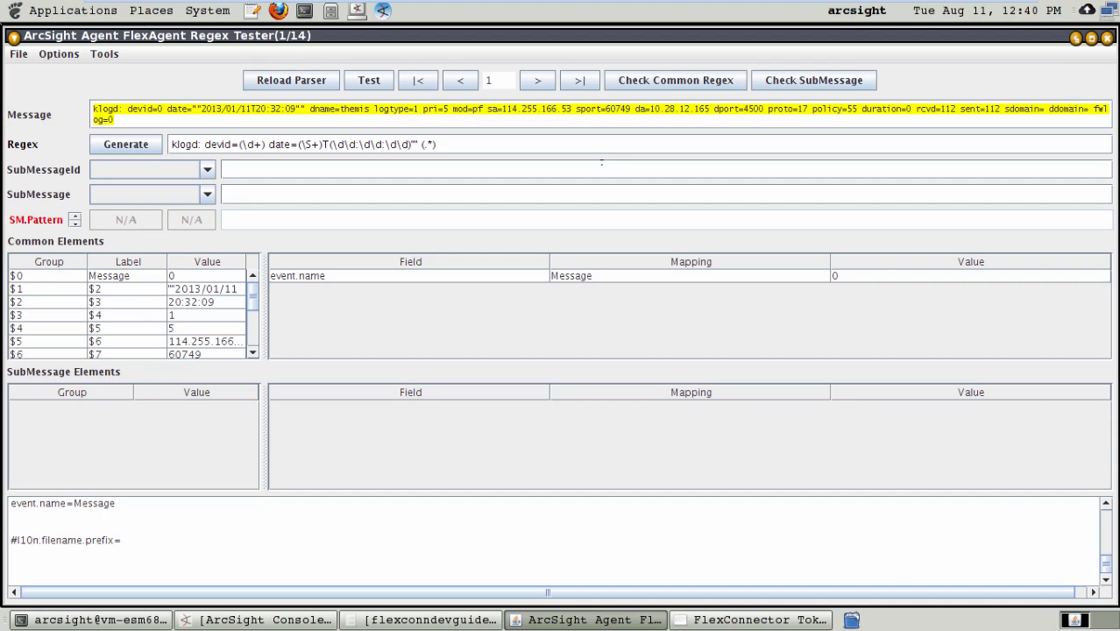
Step: Remove the capture parentheses around the devid pattern so the regex reads devid=\d+
key("Left")
key("Left")
key("Left")
key("Left")
key("Left")
key("Left")
key("Left")
key("Left")
key("Left")
key("Left")
key("Left")
key("Left")
key("Left")
key("Left")
key("Left")
key("Left")
key("Left")
key("Left")
key("Left")
key("Left")
key("Left")
key("Left")
key("Left")
key("Left")
key("Left")
key("Left")
key("Left")
key("Left")
key("Left")
key("Left")
key("Left")
key("Right")
key("Right")
key("Right")
key("Right")
key("Right")
key("Right")
key("Right")
key("Right")
key("Right")
key("Right")
key("Right")
key("BackSpace")
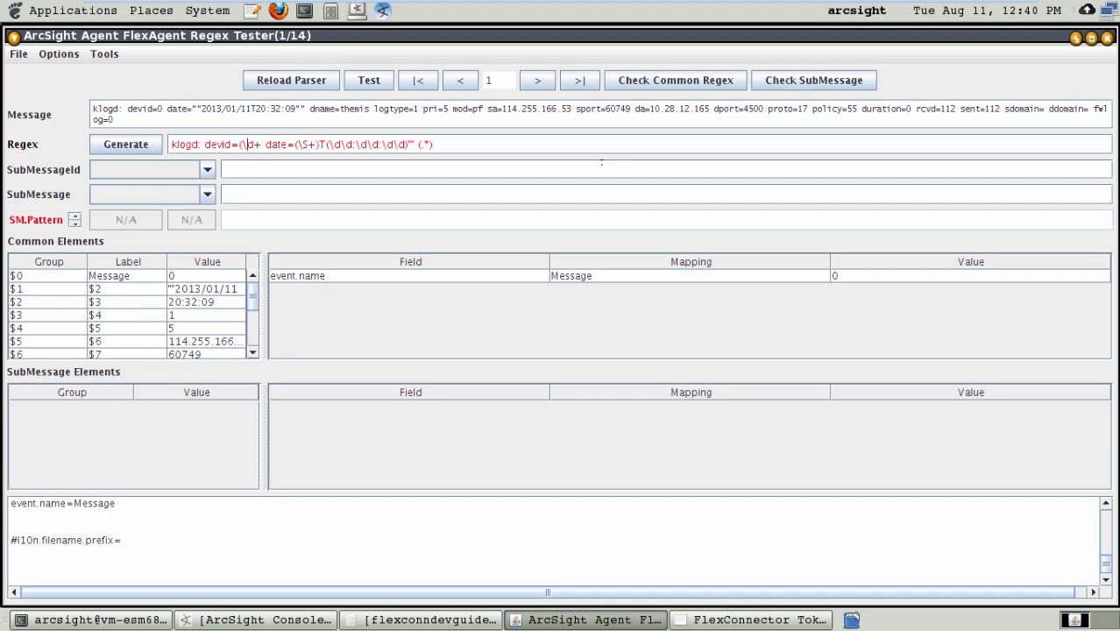
key("Left")
key("Left")
key("Left")
key("BackSpace")
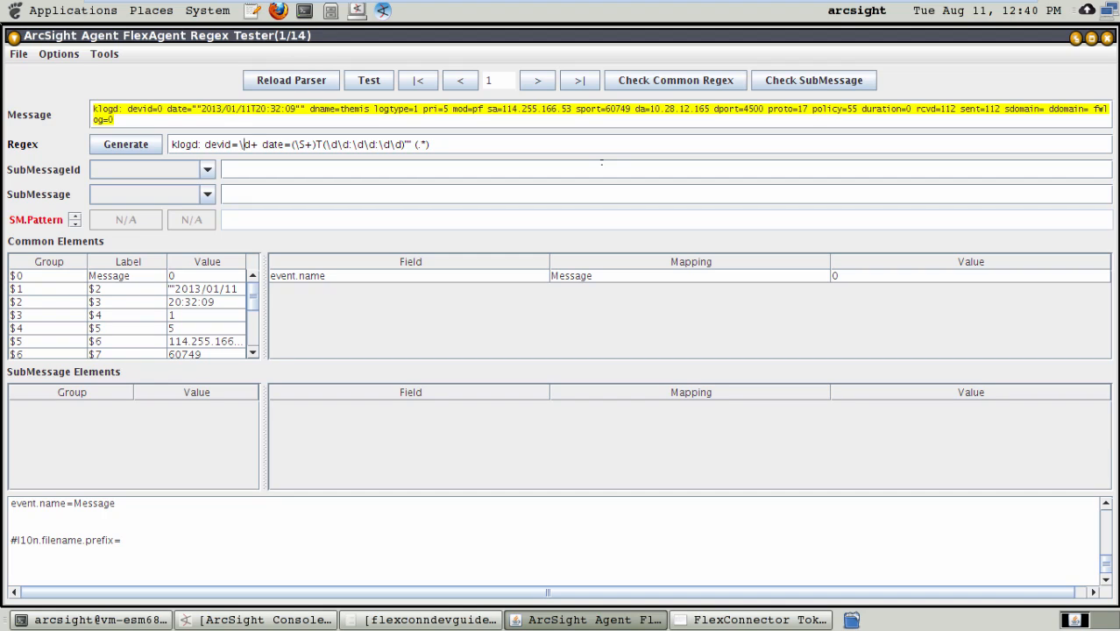
Step: Insert two double quotes after date= in the regex, ahead of the date capture group
key("Right")
key("Right")
key("Right")
key("Right")
key("Right")
key("Right")
key("Right")
key("Right")
key("Right")
key("Right")
key("Right")
key("Right")
key("Right")
key("Left")
key("Left")
key("Left")
key("Left")
type("\"\"")
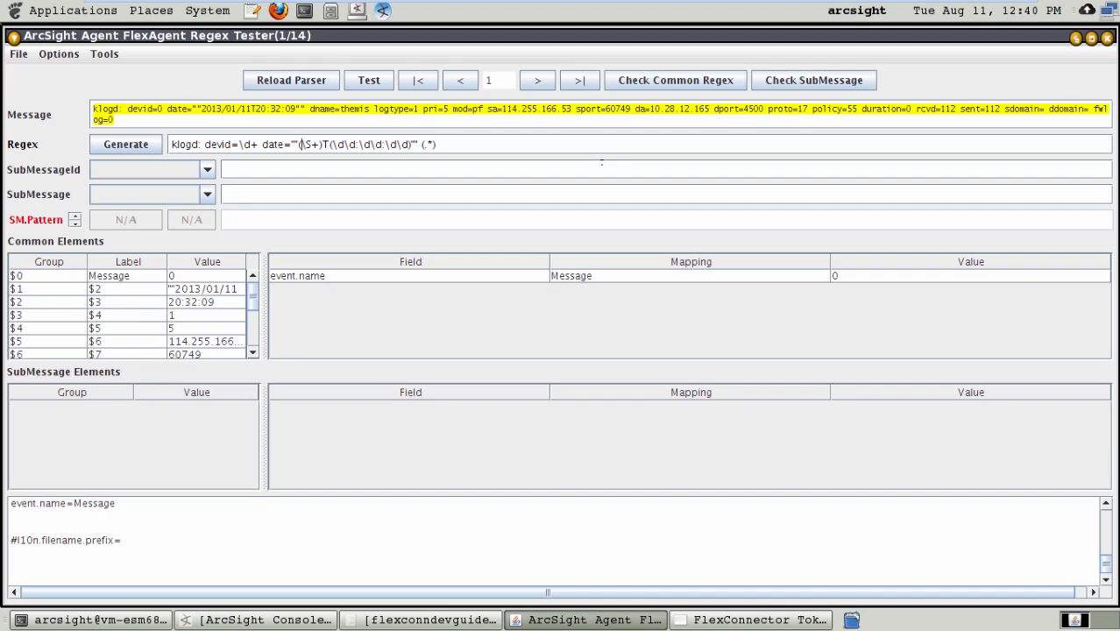
Step: Replace the \S+ in the date capture group with \d\d\d\d/\d\d/\d\d, keeping the two opening double quotes before it
key("Right")
key("Right")
key("Right")
key("Right")
key("Right")
key("BackSpace")
key("BackSpace")
key("BackSpace")
key("BackSpace")
key("BackSpace")
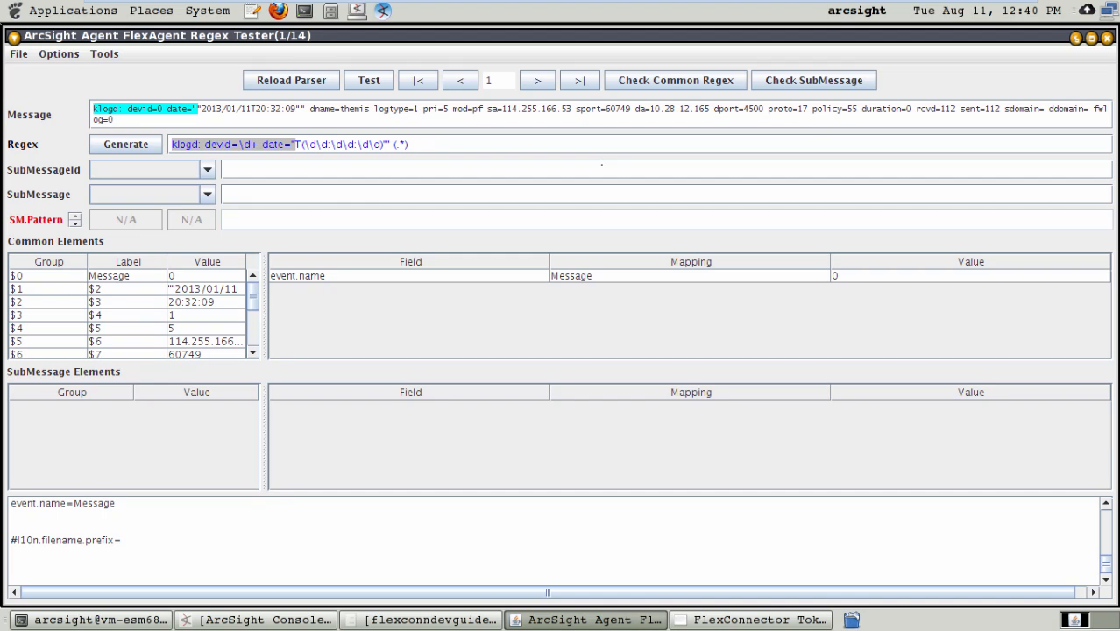
type("()")
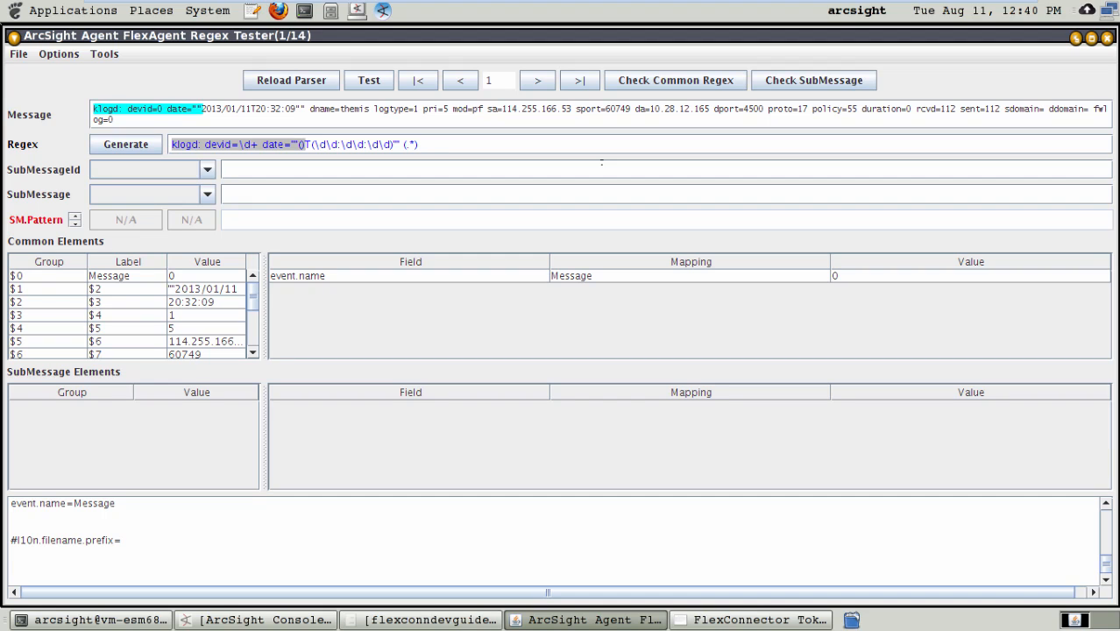
type("\\d\\d\\d\\")
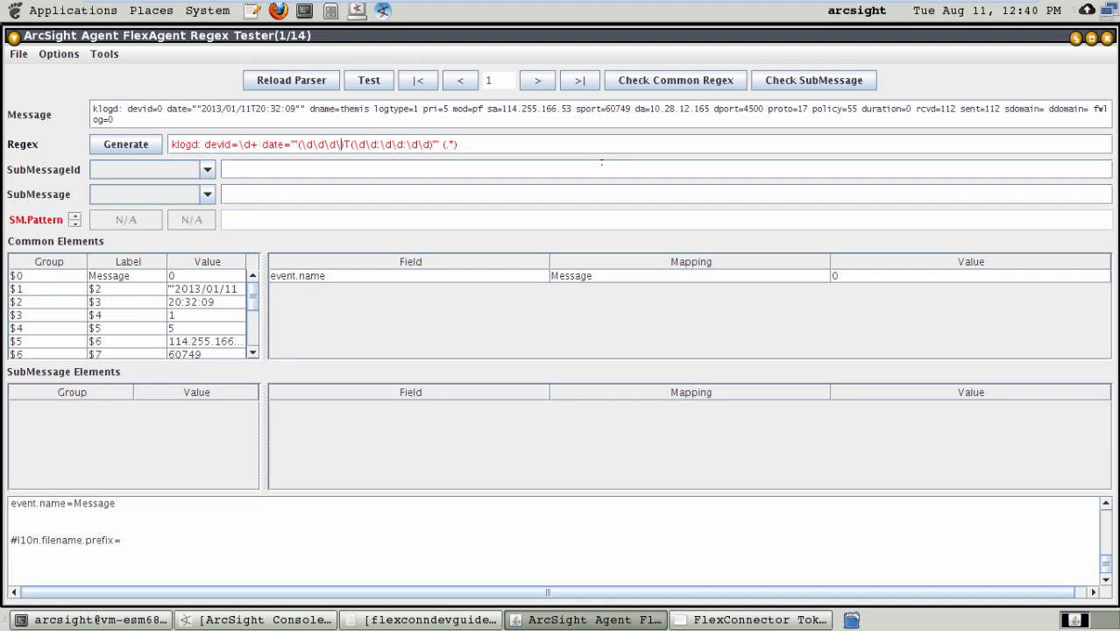
type("d")
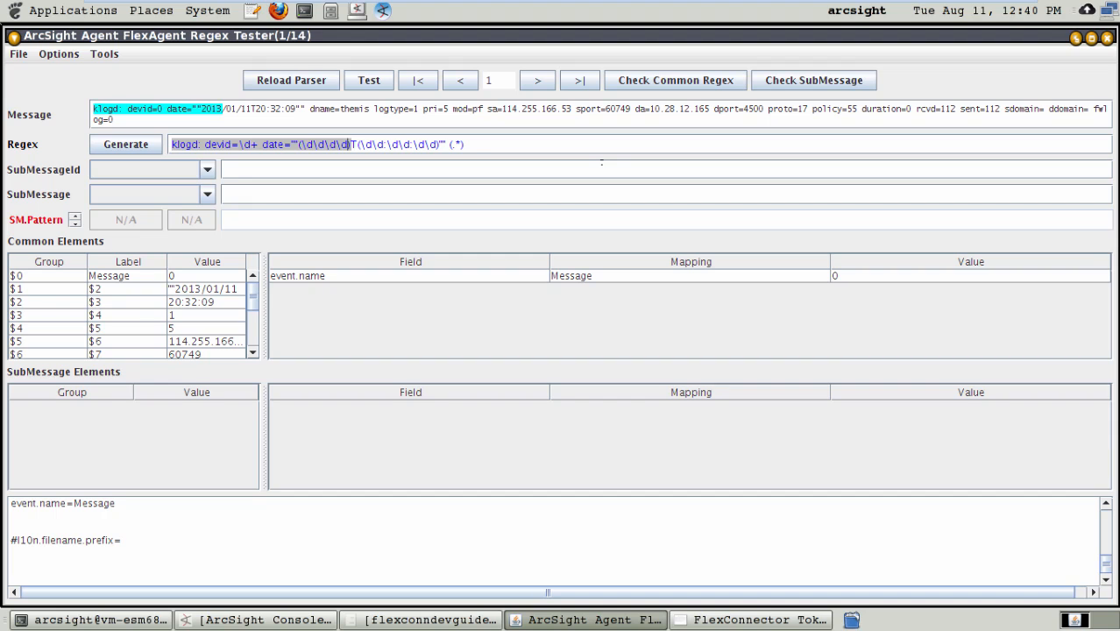
type("/\\d\\d/\\d")
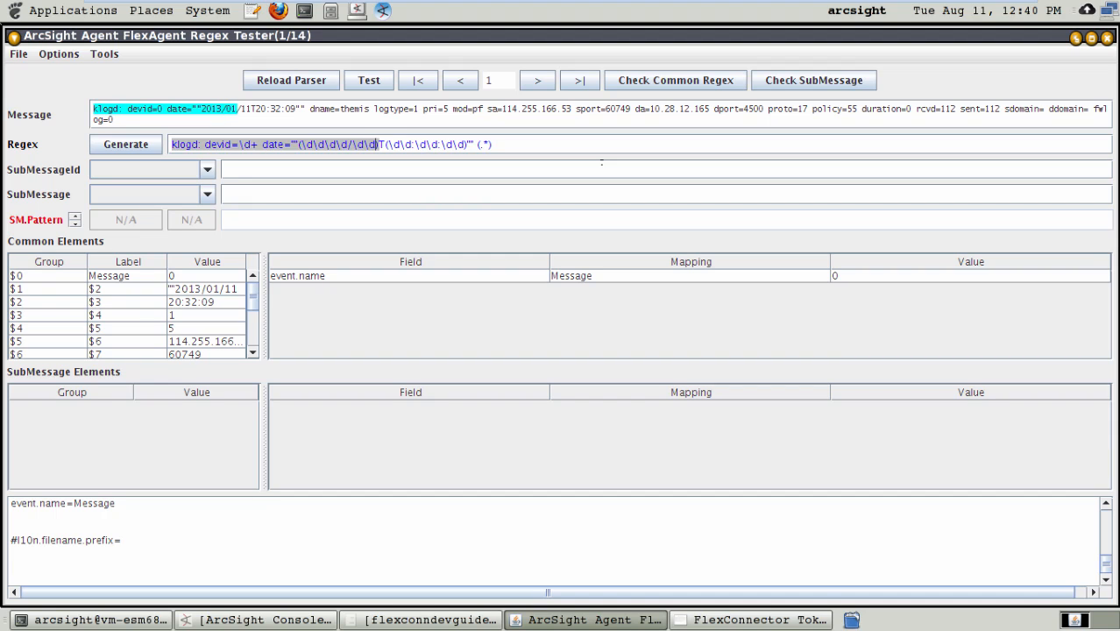
key("BackSpace")
key("BackSpace")
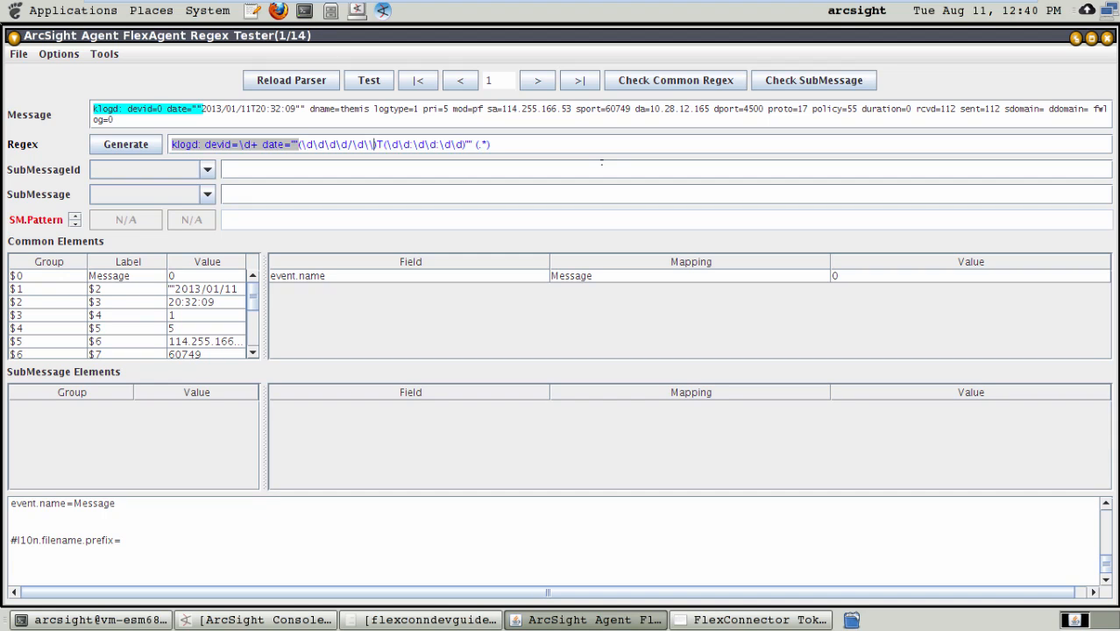
type("d)")
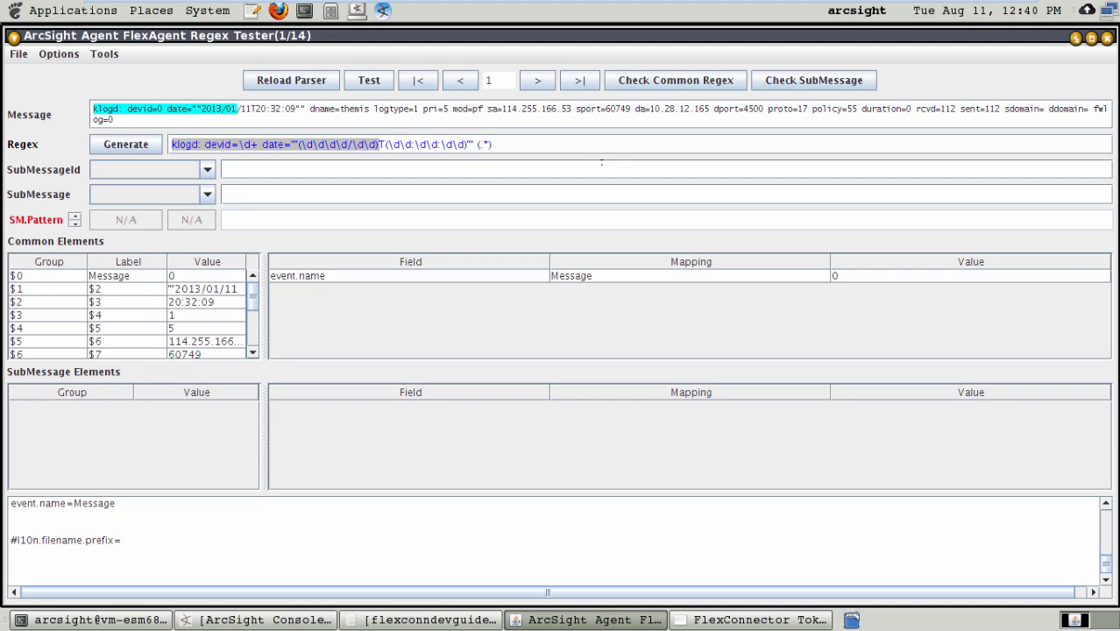
type("/")
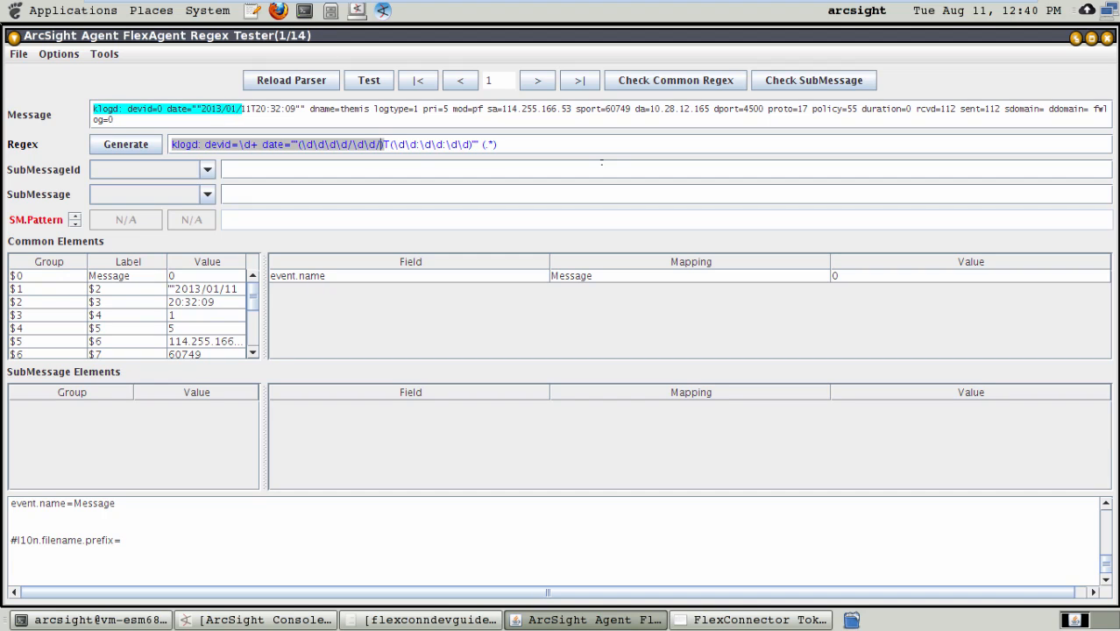
type("\\d\\d")
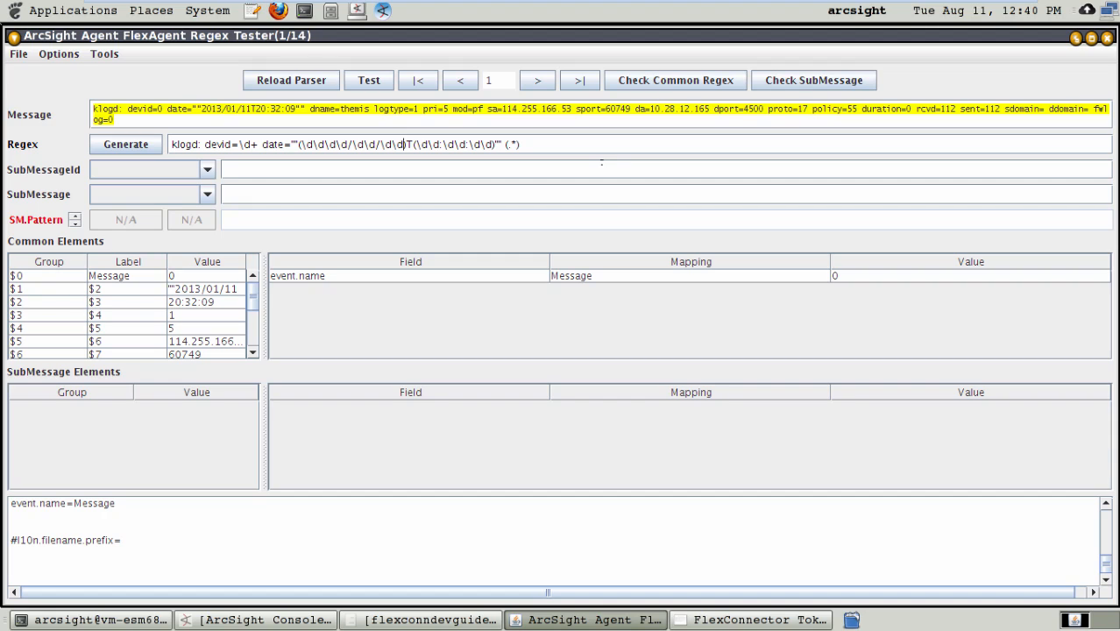
Step: Complete the date and time groups in the regex as (\d\d\d\d/\d\d/\d\d)T(\d\d:\d\d:\d\d) and save the FlexAgent regex file
key("Right")
key("Right")
key("Left")
key("Left")
key("Right")
key("Right")
key("Right")
key("Right")
key("Right")
key("Right")
key("Right")
key("Right")
key("Right")
key("Right")
key("Right")
key("Right")
key("Right")
key("Right")
key("Right")
key("Right")
key("Right")
key("Right")
key("Right")
key("Left")
key("Left")
key("Left")
key("Left")
key("Left")
key("Left")
key("Left")
key("Left")
key("Left")
key("Left")
key("Left")
key("Left")
key("Left")
key("Left")
key("Left")
key("Left")
key("Left")
key("Left")
key("Left")
type(")")
key("Left")
key("Left")
key("Left")
key("Left")
key("Left")
key("Left")
key("Left")
key("Left")
key("Left")
key("Left")
key("Left")
key("Left")
key("Left")
key("Right")
key("Right")
key("Right")
key("Right")
key("Right")
key("Right")
key("Right")
key("Right")
key("Right")
key("Right")
key("Right")
key("Right")
key("Right")
key("Right")
key("Right")
key("Right")
key("Right")
key("Right")
key("Right")
key("Right")
left_click(18, 54)
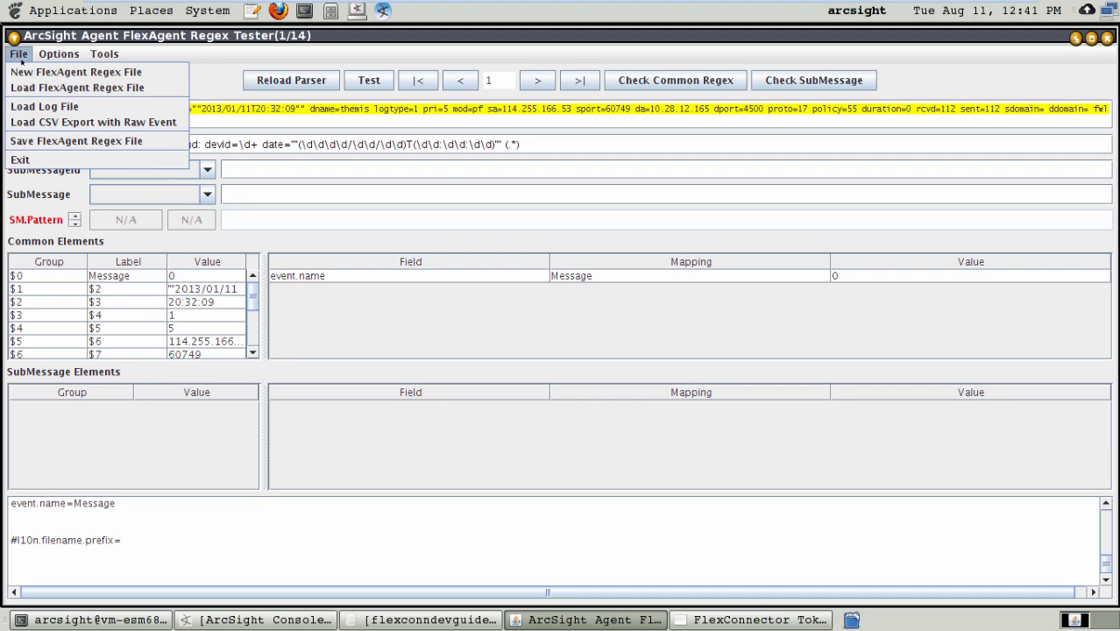
left_click(32, 141)
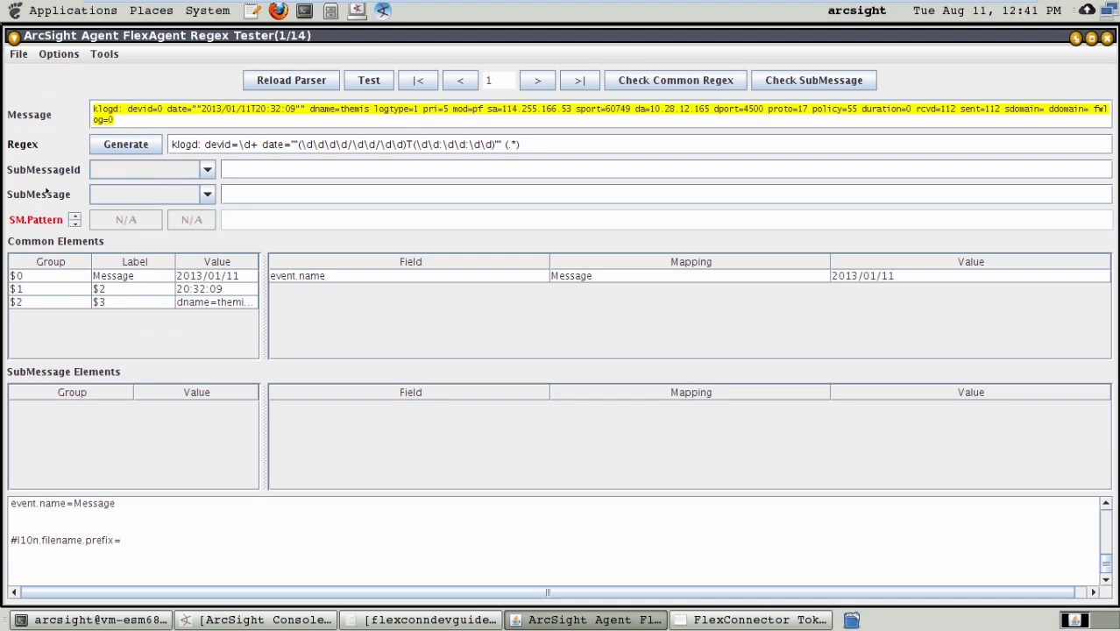
left_click(138, 277)
left_click(135, 300)
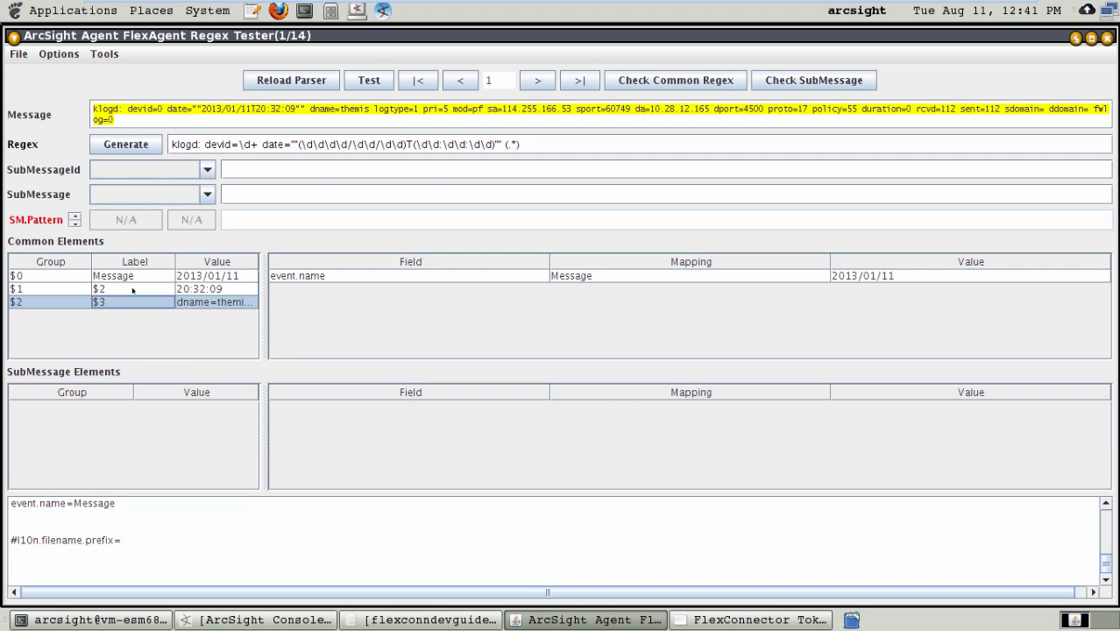
left_click(133, 288)
left_click(127, 276)
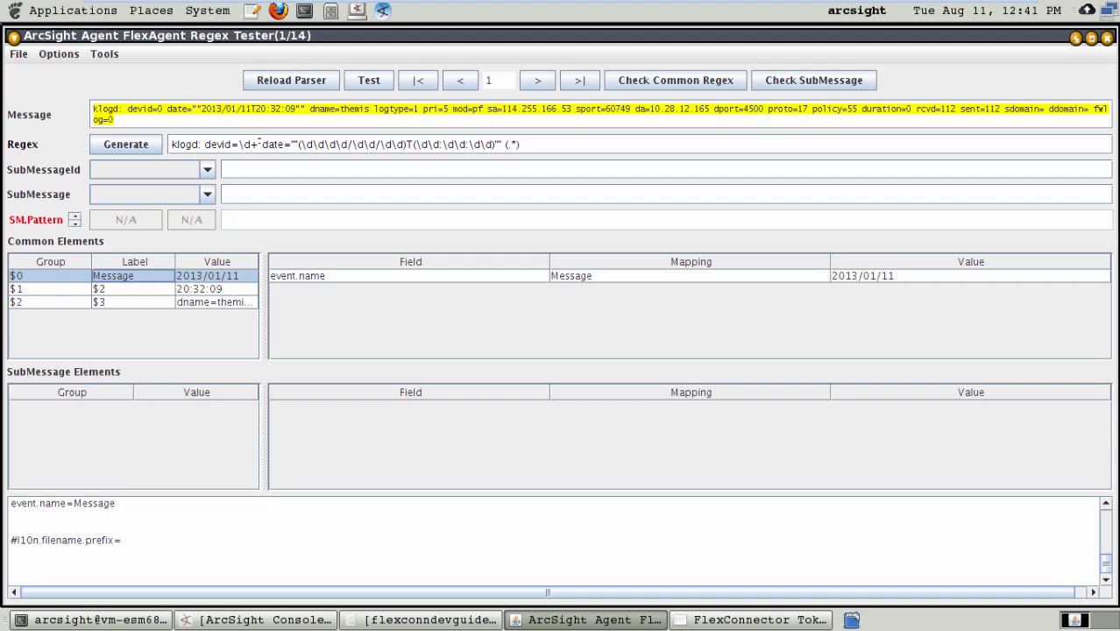
left_click_drag(260, 143, 150, 144)
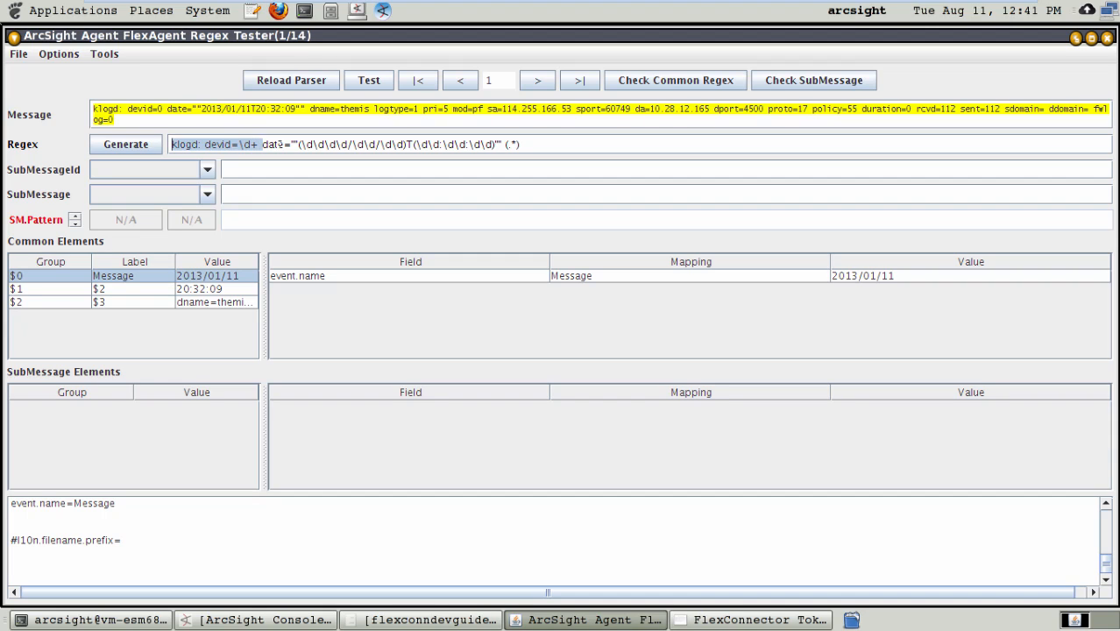
left_click_drag(299, 143, 262, 144)
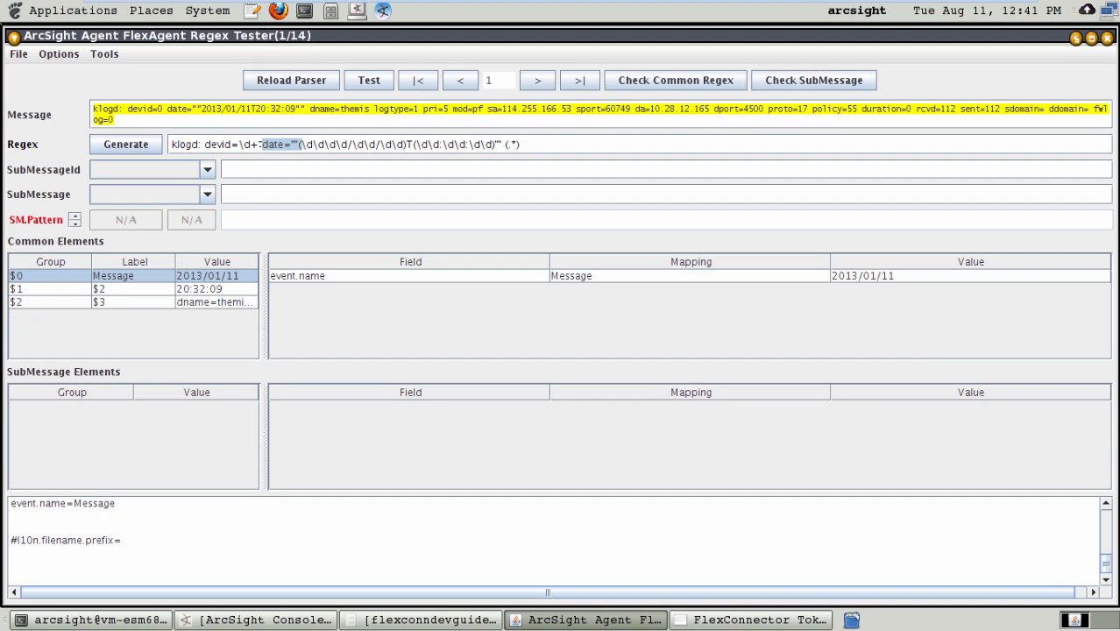
Step: Rename the label of common element group $0 to date
left_click(104, 276)
double_click(146, 276)
key("BackSpace")
key("BackSpace")
key("BackSpace")
key("BackSpace")
key("BackSpace")
key("BackSpace")
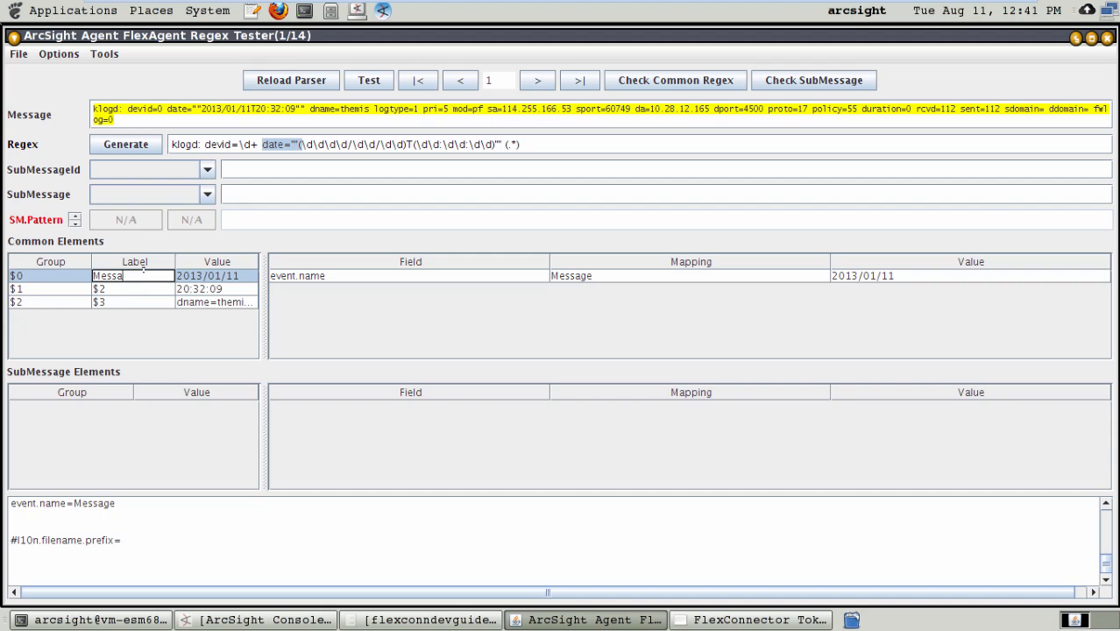
key("BackSpace")
type("date")
key("Return")
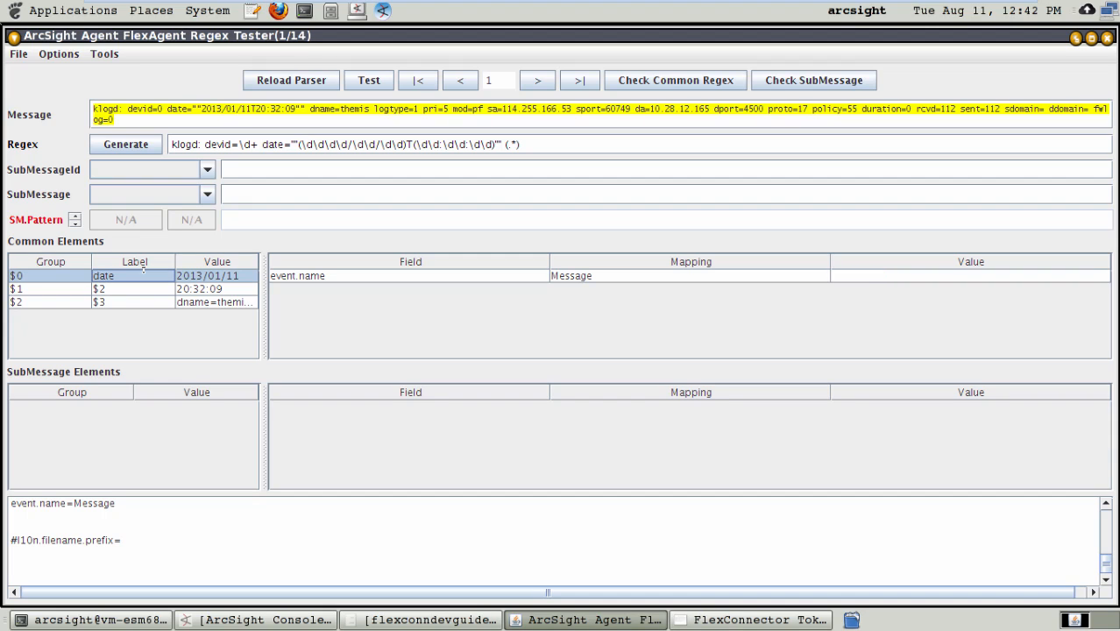
Step: Rename the label of common element group $1 to time
double_click(140, 290)
key("BackSpace")
key("BackSpace")
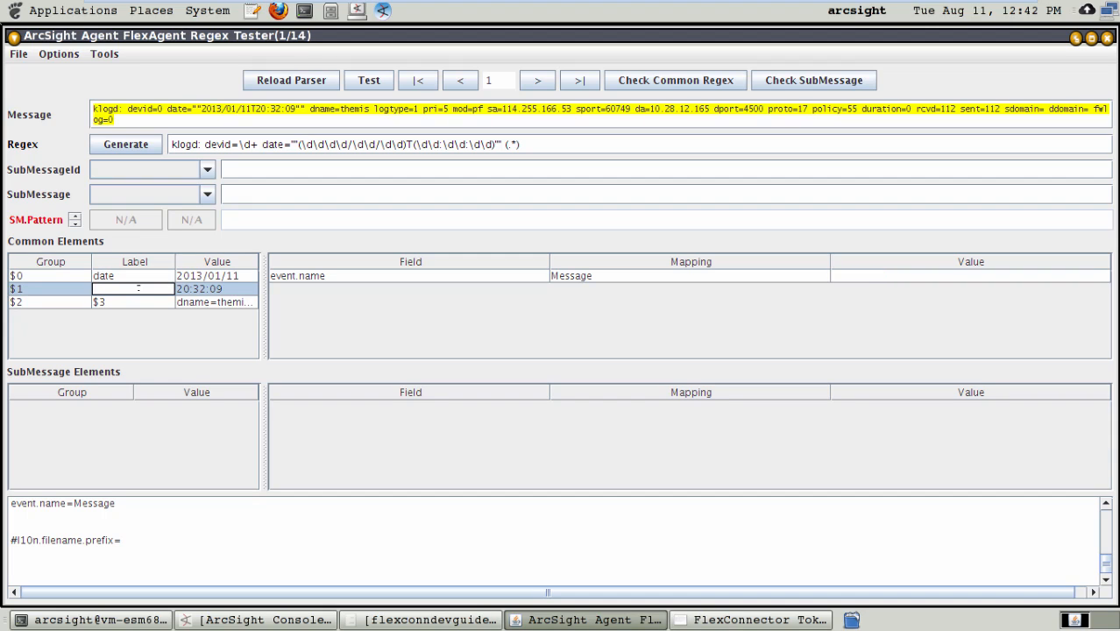
type("time")
key("Return")
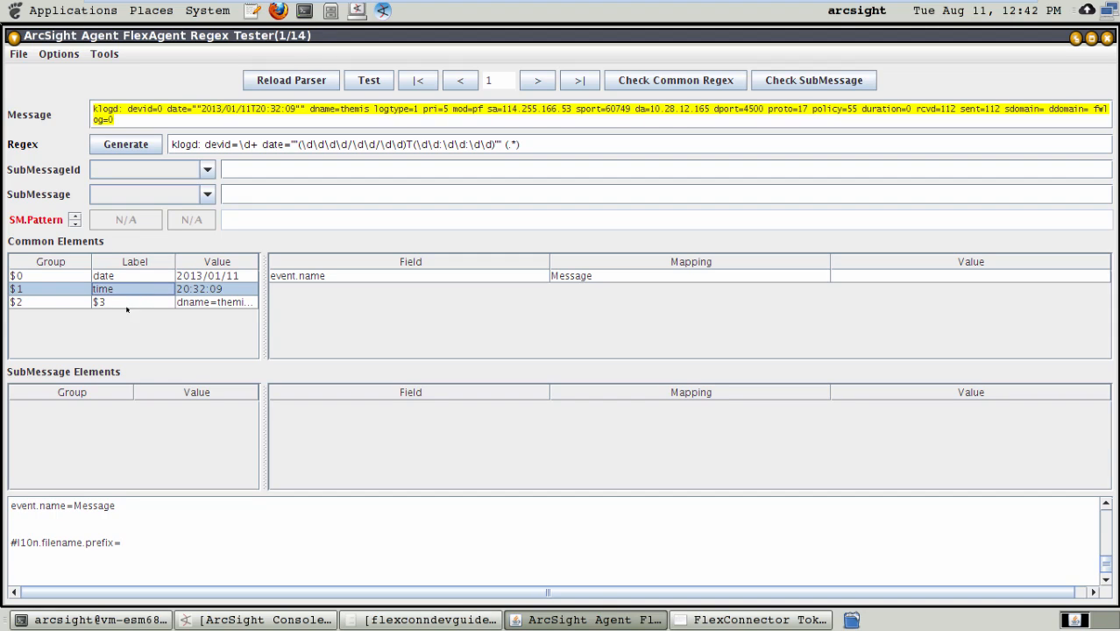
Step: Rename the label of common element group $2 to restOfMessage and save the FlexAgent regex file
double_click(136, 301)
key("BackSpace")
key("BackSpace")
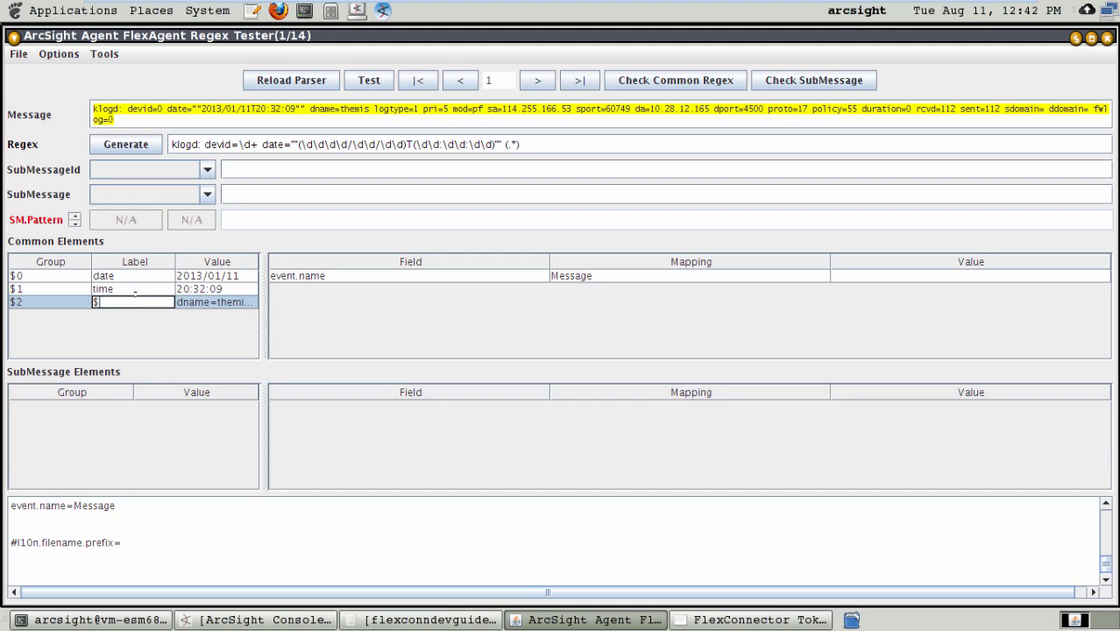
type("restOfMessage")
key("Return")
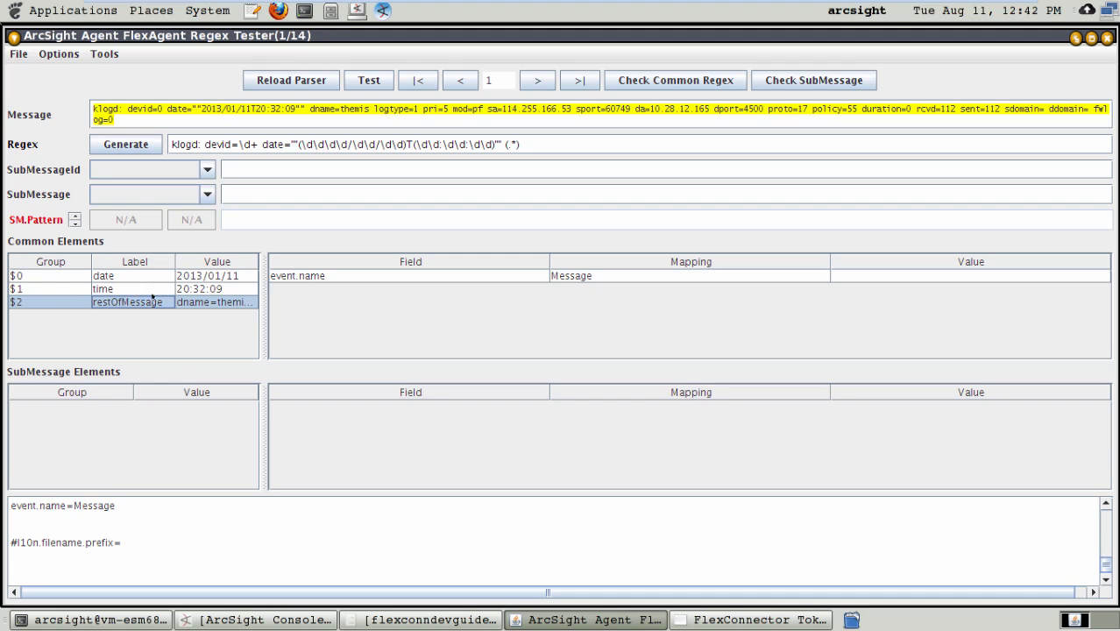
left_click(17, 54)
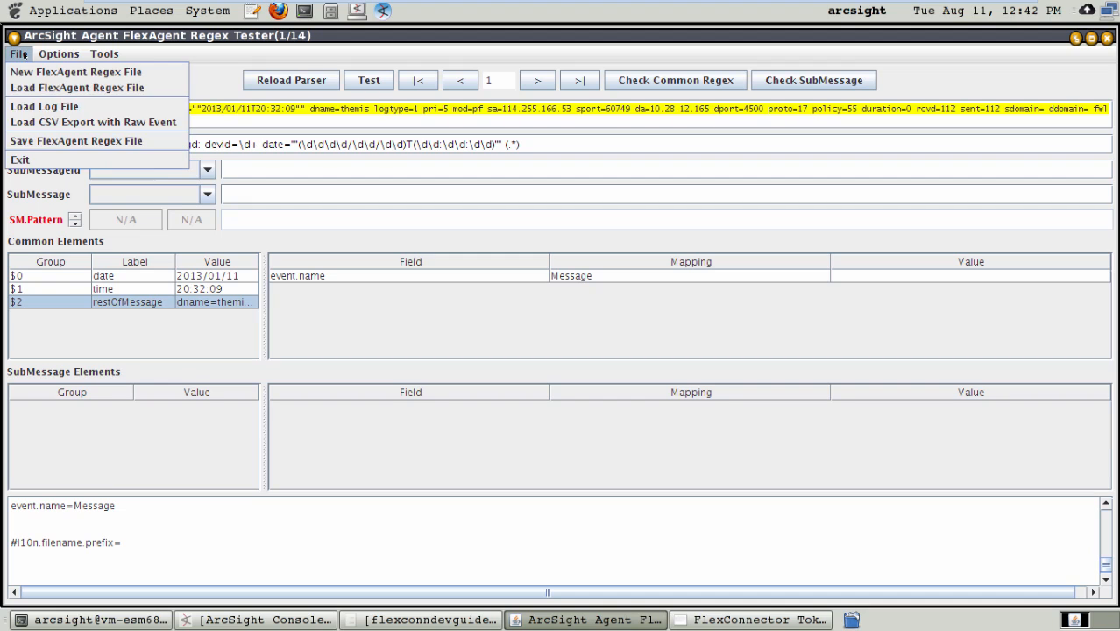
left_click(40, 142)
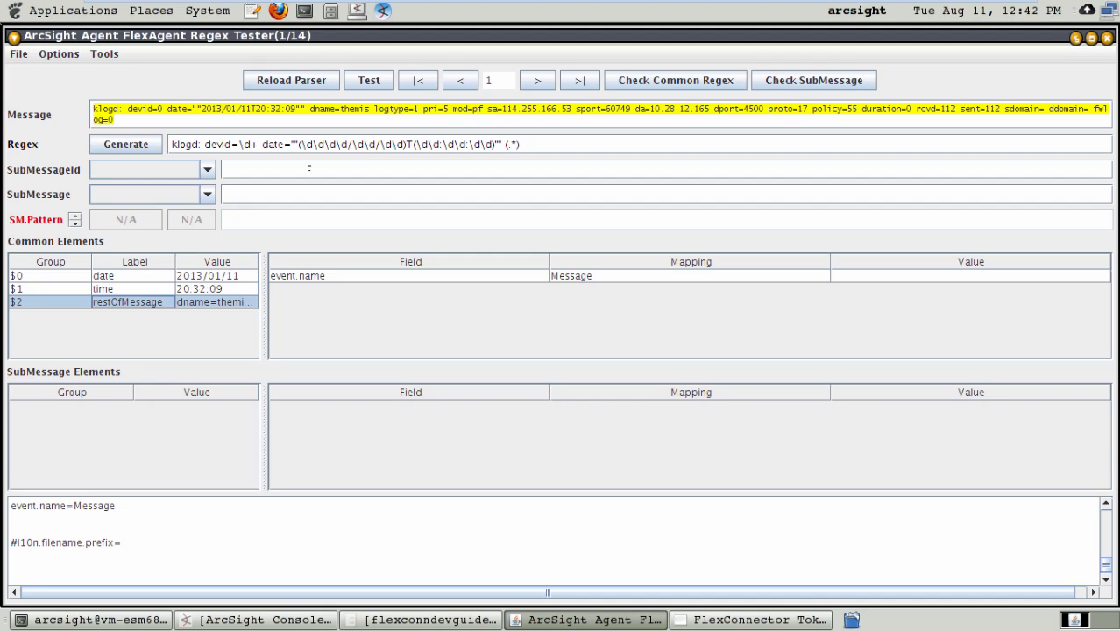
left_click(208, 170)
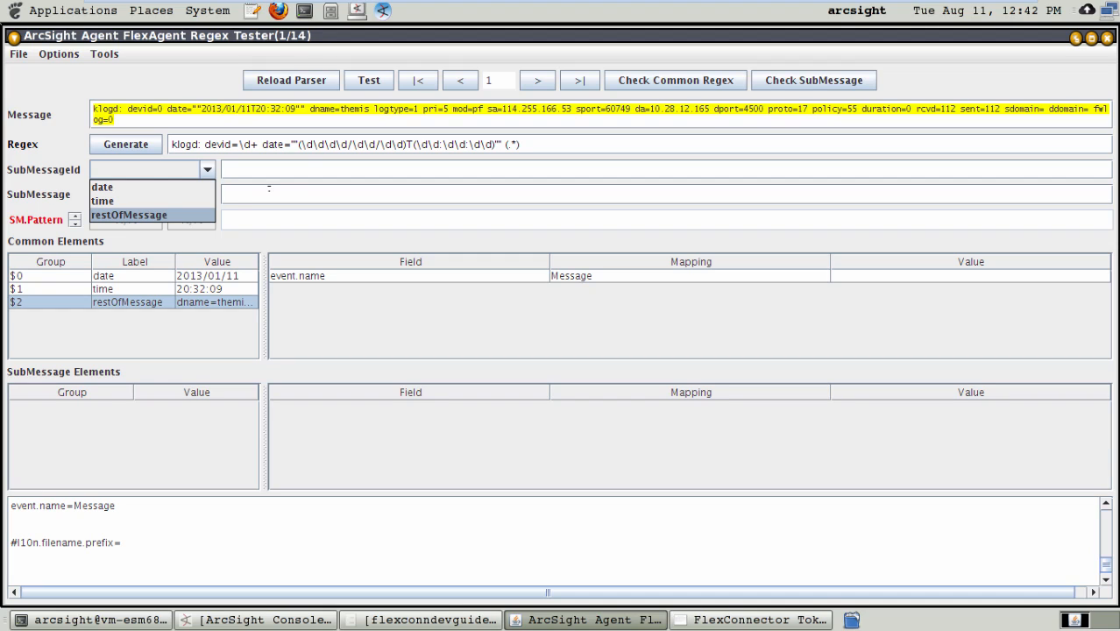
left_click(306, 170)
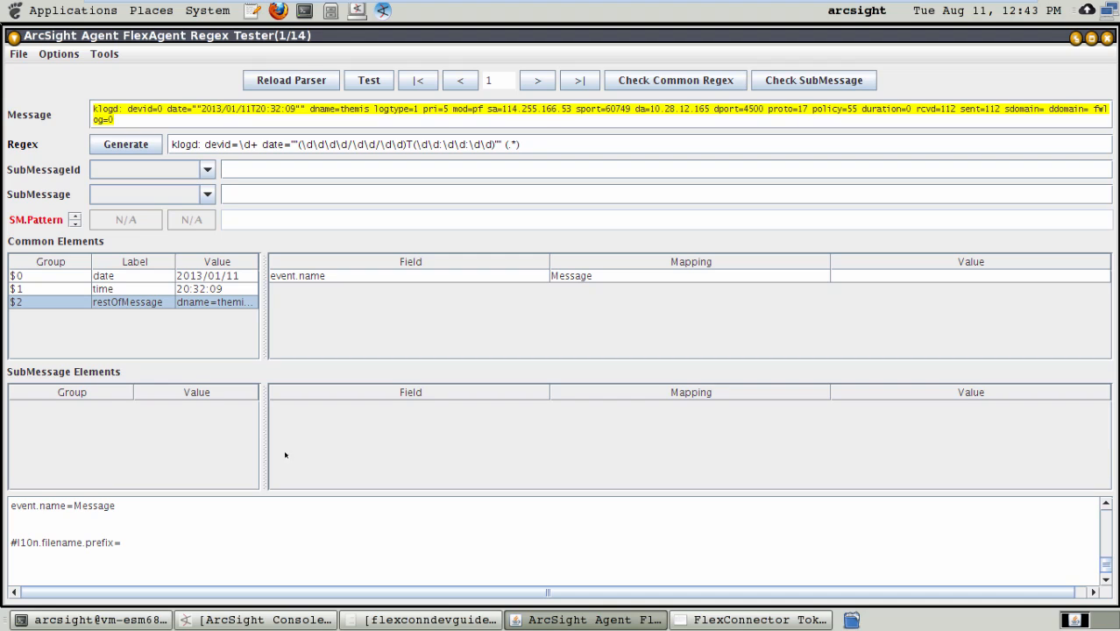
left_click(129, 278)
left_click(129, 289)
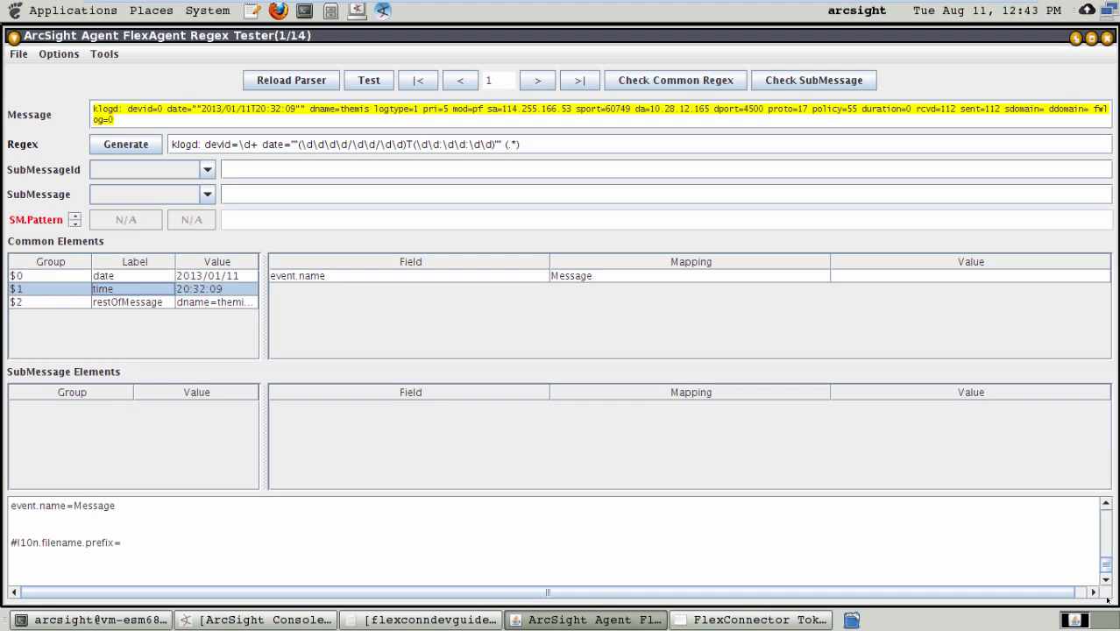
Step: Change token[0].type to Date in the regex configuration text
left_click_drag(1104, 554, 1103, 526)
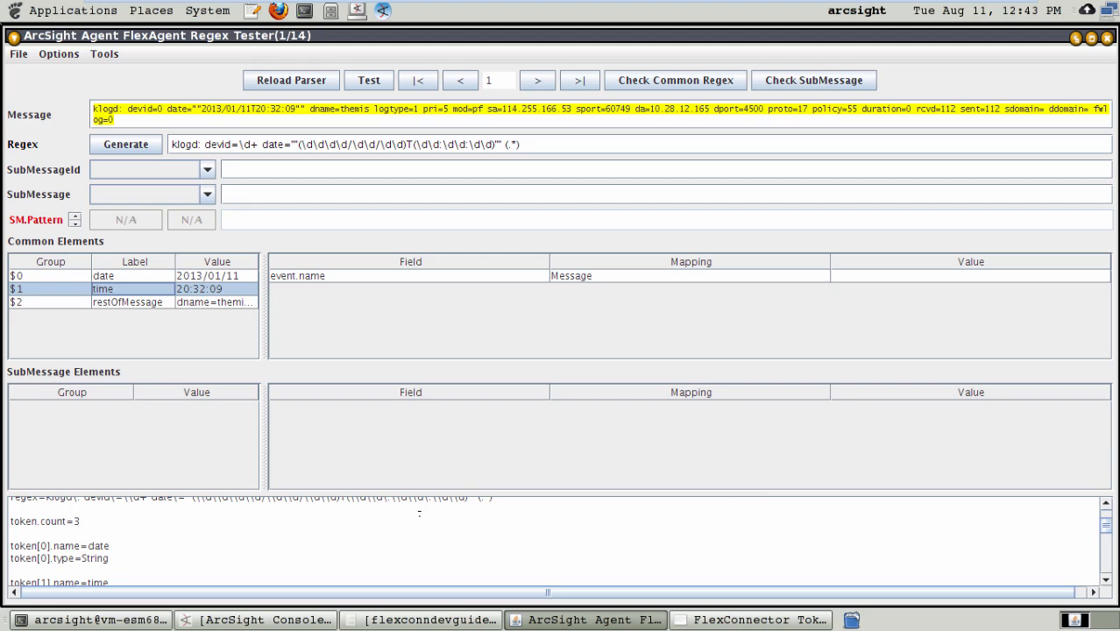
left_click(113, 552)
key("BackSpace")
key("BackSpace")
key("BackSpace")
key("BackSpace")
key("BackSpace")
key("BackSpace")
type("Date")
Step: Change token[1].type to Time in the regex configuration text
key("Down")
key("Down")
key("Down")
key("Down")
key("Down")
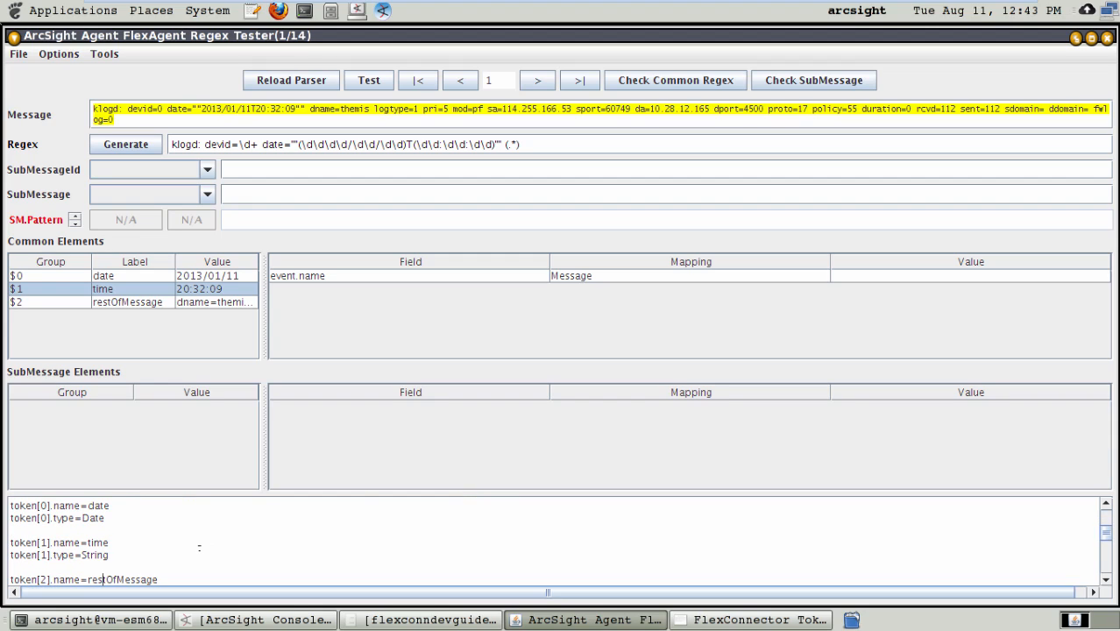
key("Up")
key("Up")
key("Right")
key("BackSpace")
key("BackSpace")
key("BackSpace")
key("BackSpace")
key("BackSpace")
key("BackSpace")
type("Time")
Step: Delete the commented-out submessage.messageid.token and submessage.token lines from the regex configuration text
scroll(199, 547, "down", 3)
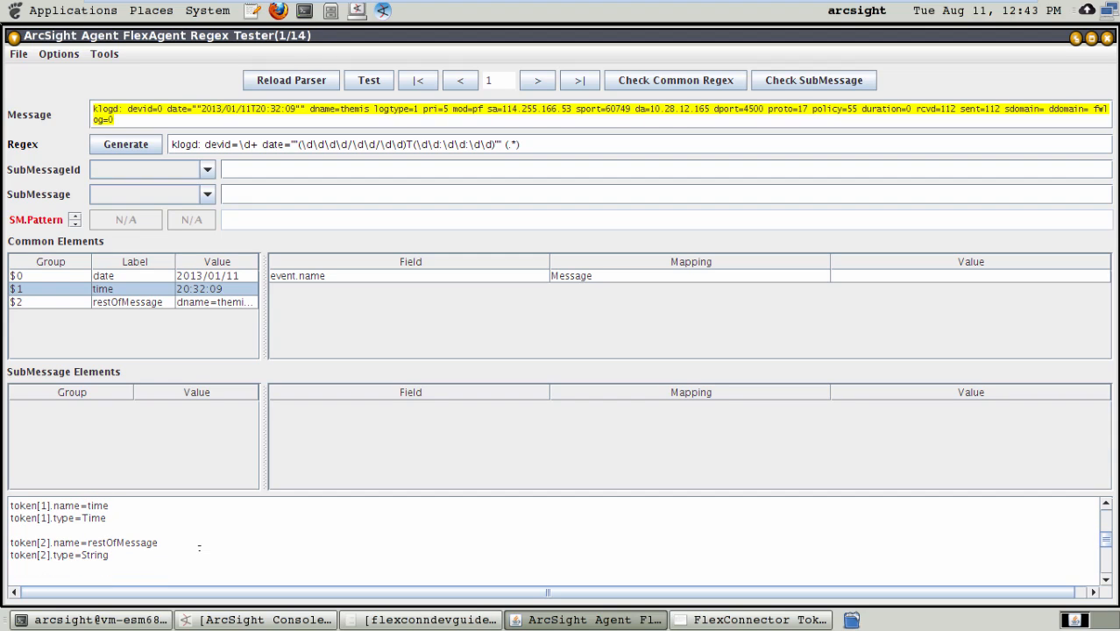
scroll(198, 547, "down", 4)
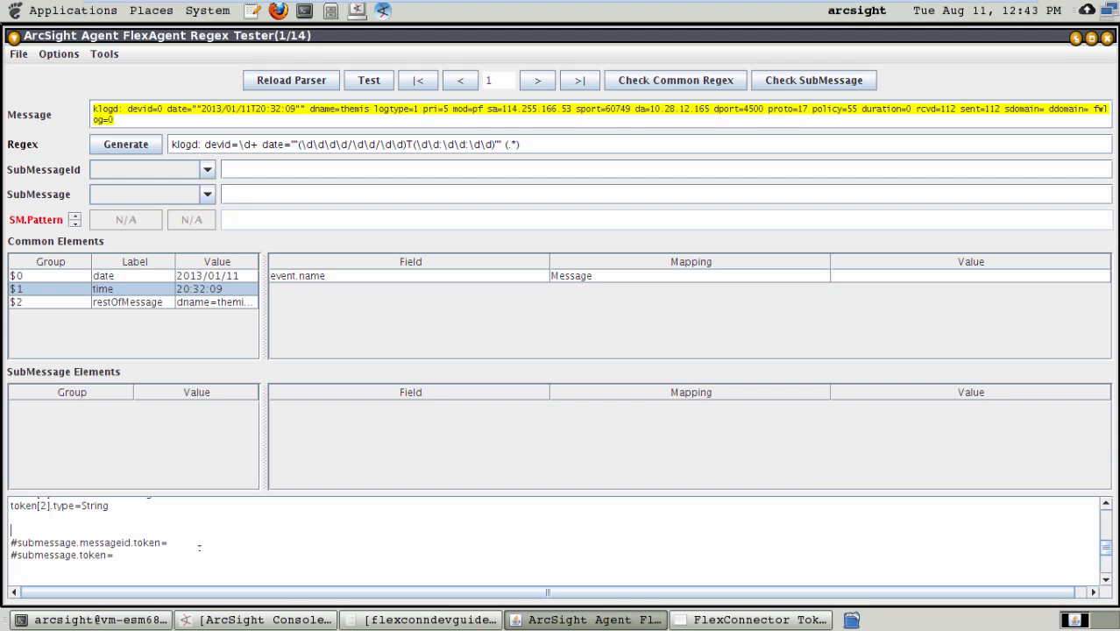
key("Up")
key("shift+Down")
key("shift+Down")
key("shift+Down")
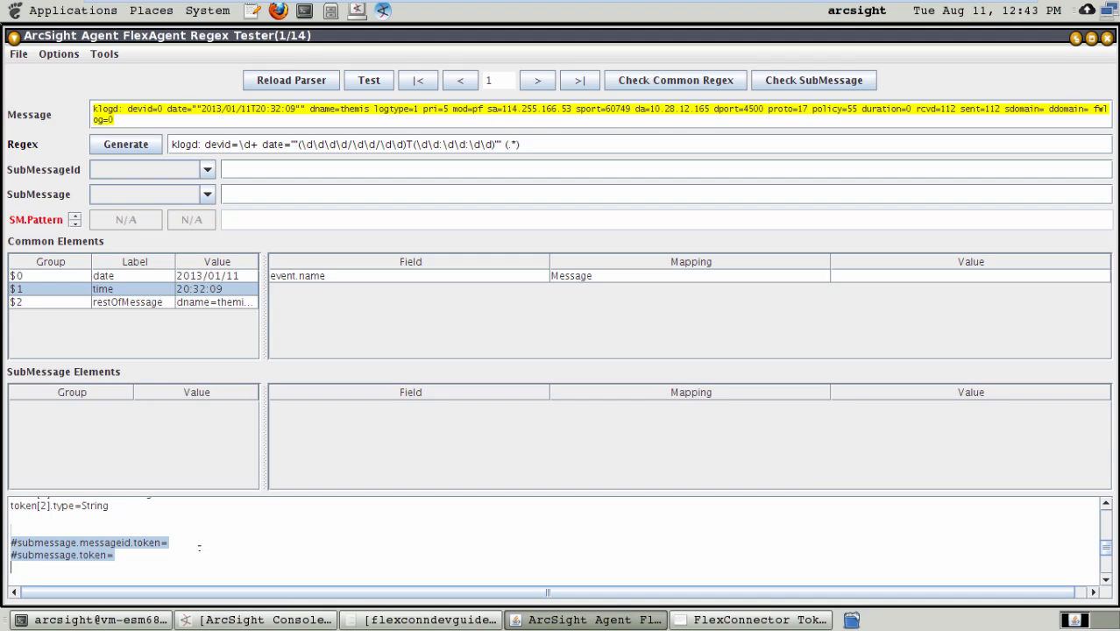
key("Delete")
Step: Change the event.name mapping to restOfMessage in the configuration text and save the FlexAgent regex file
key("Down")
key("Down")
key("Down")
key("Down")
key("Down")
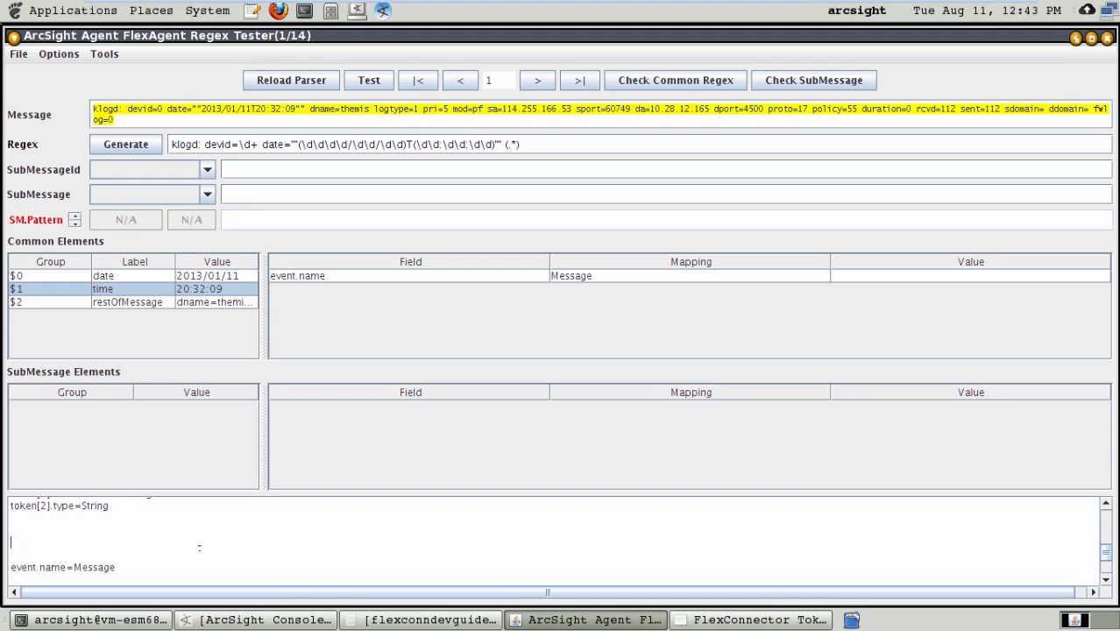
key("Up")
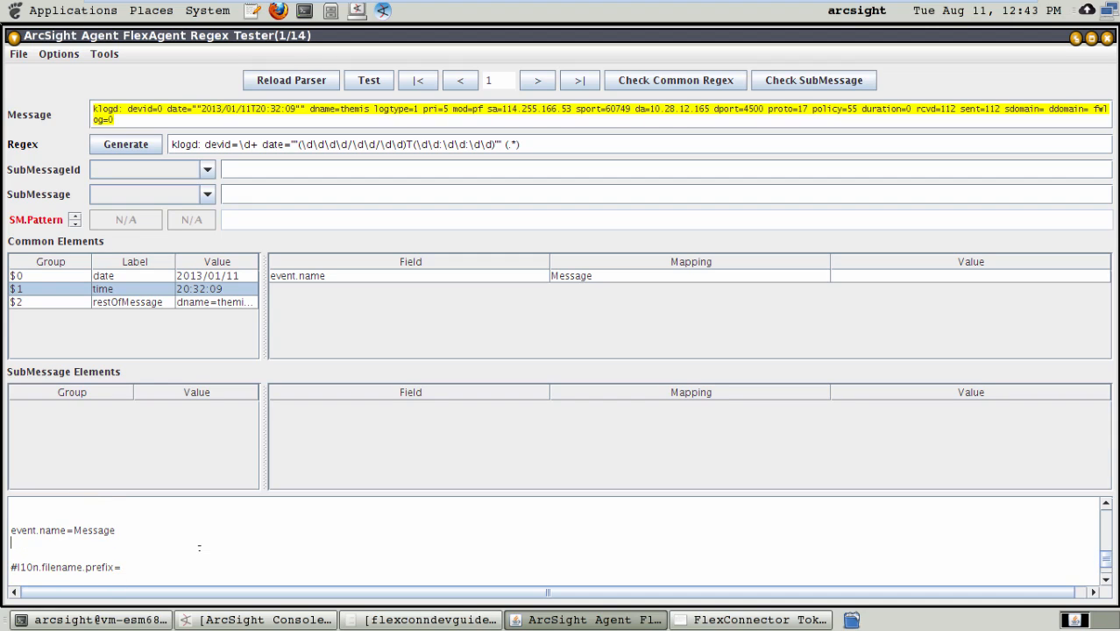
key("Up")
key("End")
key("BackSpace")
key("BackSpace")
key("BackSpace")
key("BackSpace")
key("BackSpace")
key("BackSpace")
key("BackSpace")
type("restOfMessage")
left_click(21, 55)
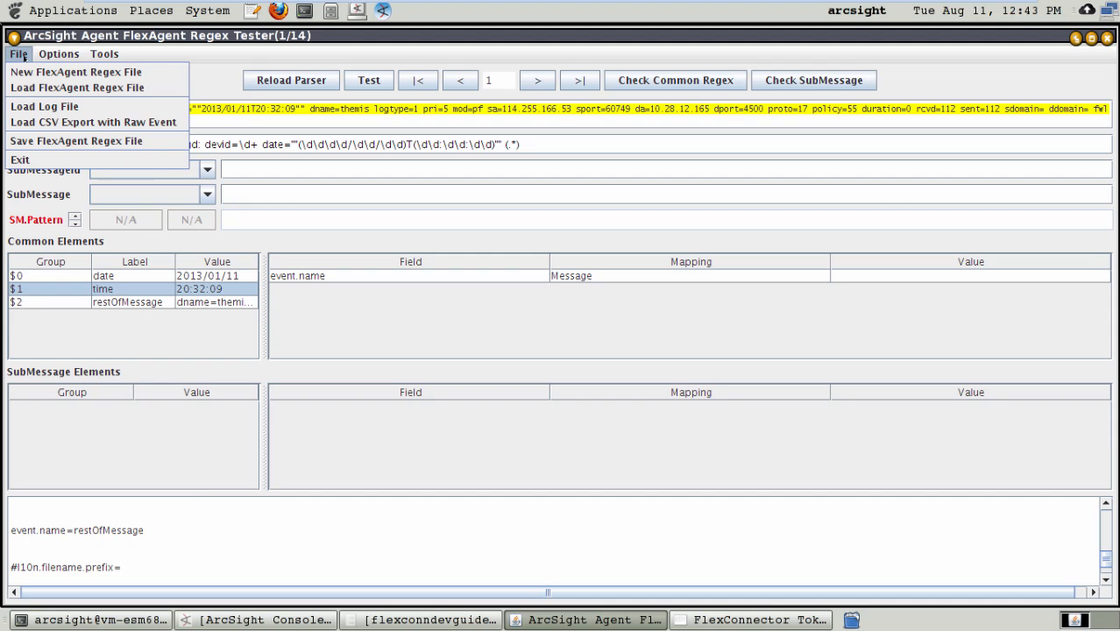
left_click(54, 141)
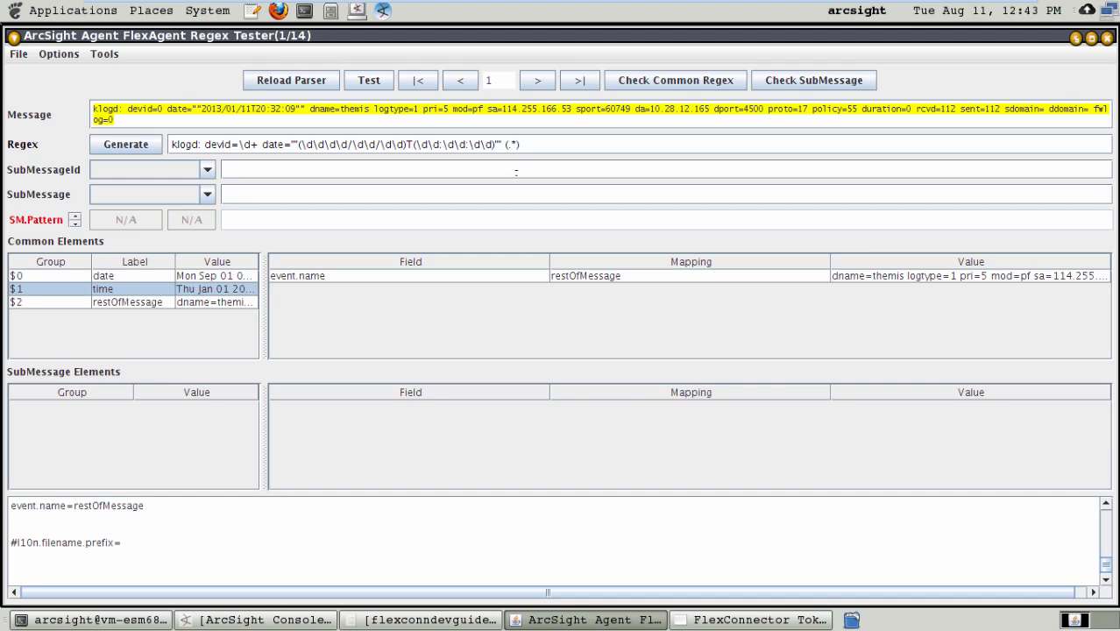
Step: Save the current parser configuration to the FlexAgent regex file once more
left_click(26, 58)
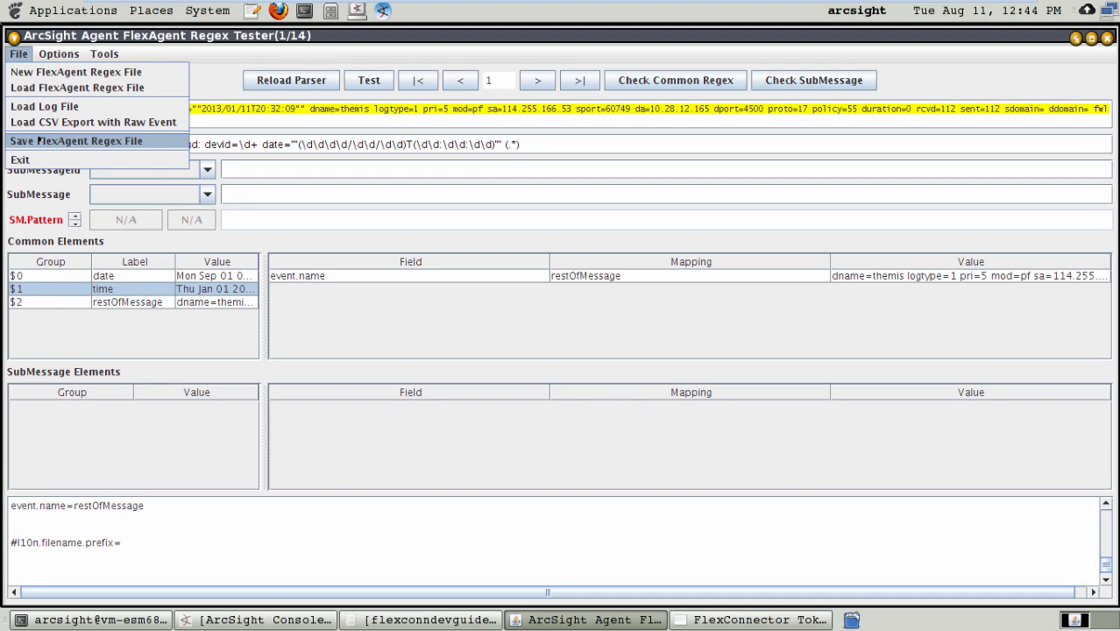
left_click(347, 550)
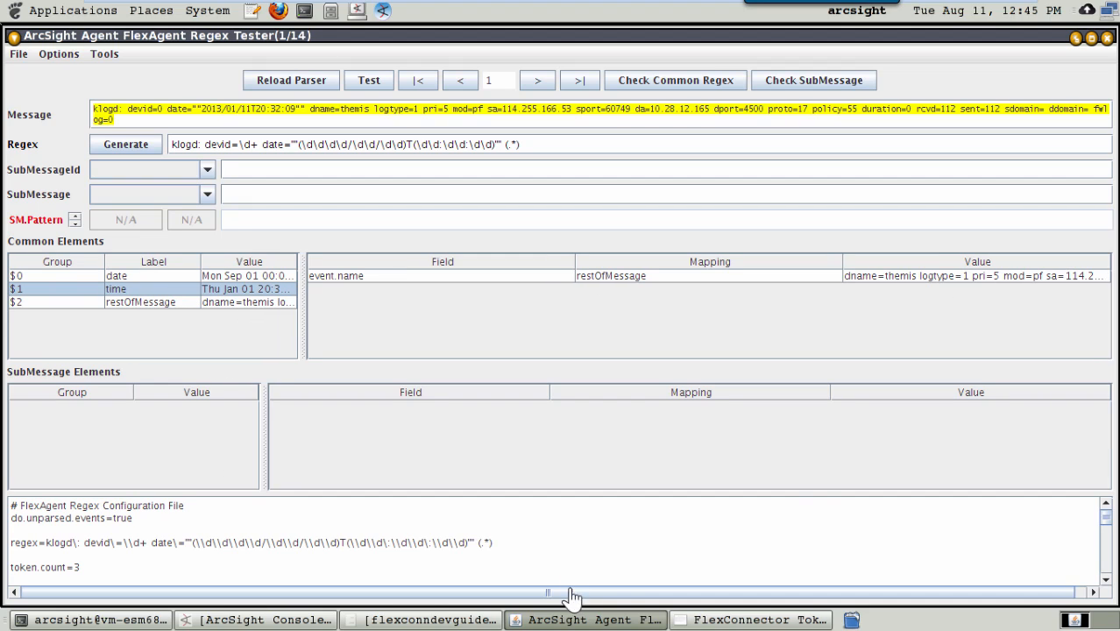
left_click(18, 53)
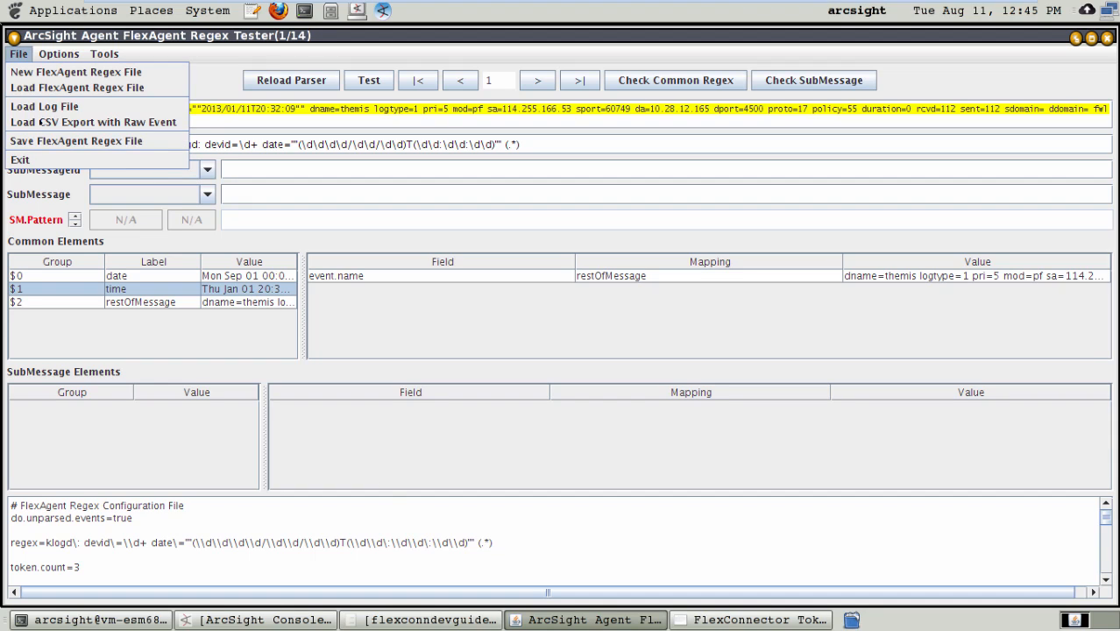
left_click(47, 141)
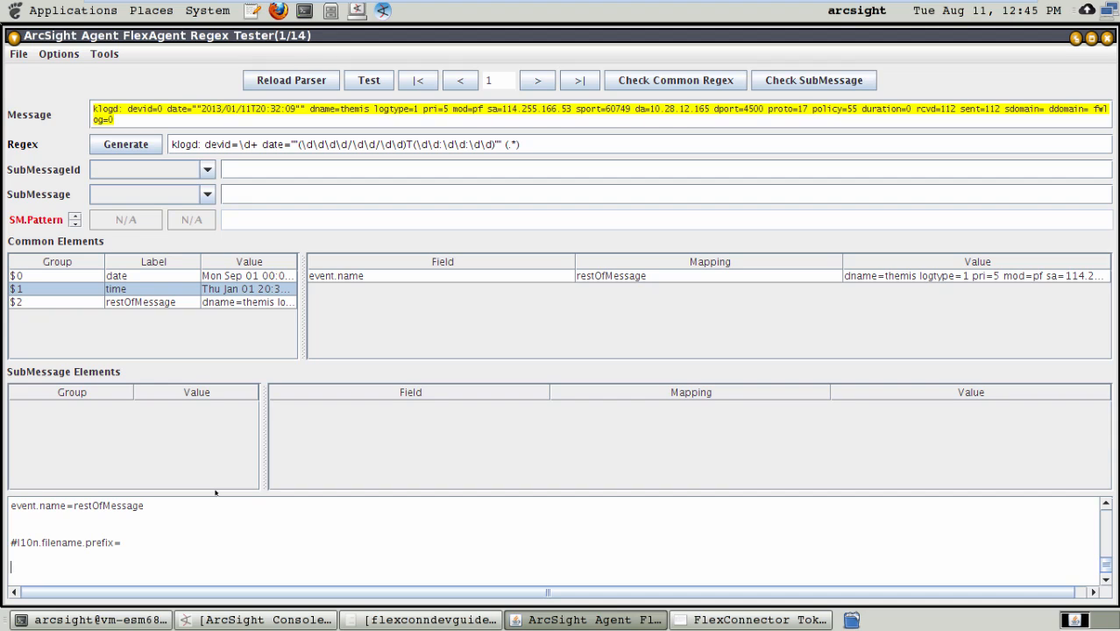
Step: Paste event.deviceVendor=__stringConstant("Lenovo") and event.deviceProduct=__stringConstant("Firewall") as new mappings below the event.name line
key("Return")
key("Return")
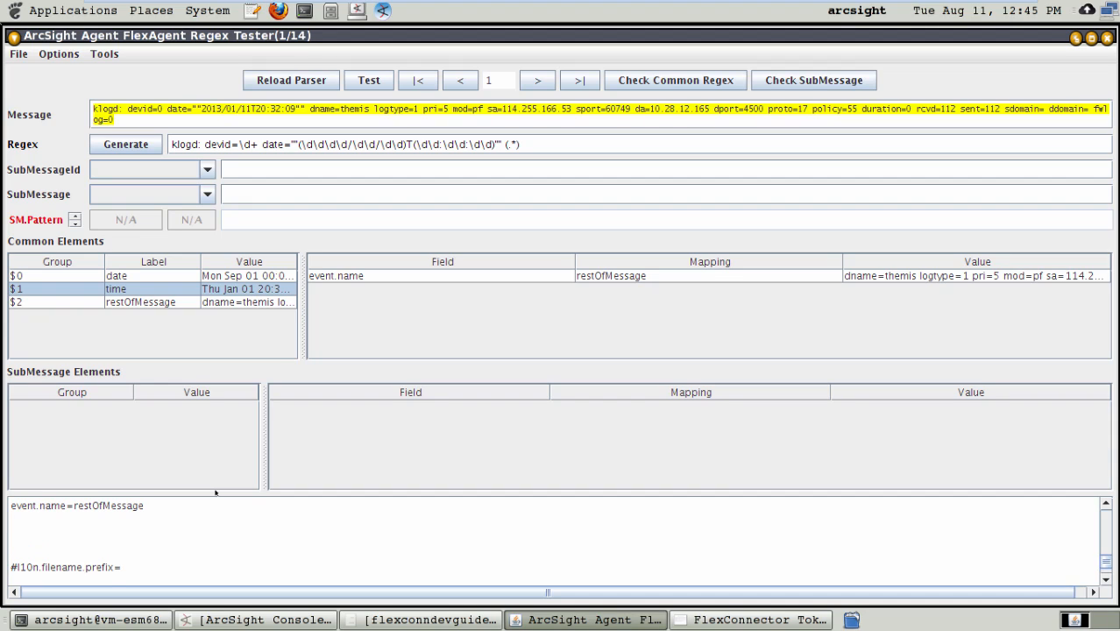
type("event.deviceVendor=__stringConstant(\"Lenovo\") event.deviceProduct=__stringConstant(\"Firewall\")")
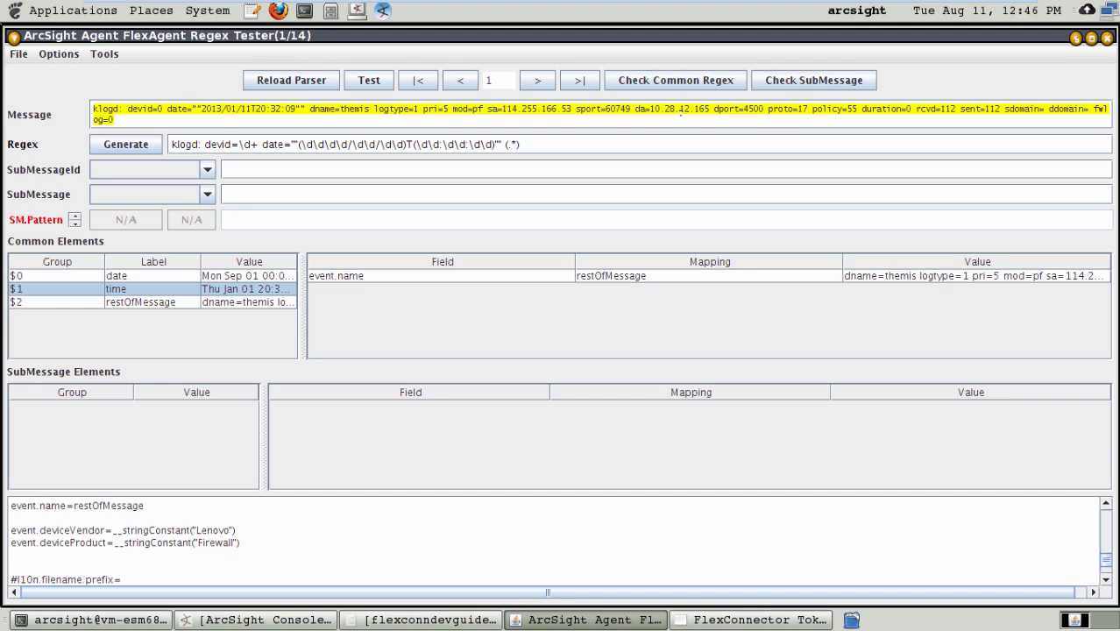
Step: Add the line extraprocessor=1 below the #l10n.filename.prefix= line at the end of the configuration text
left_click(131, 565)
key("Return")
key("Return")
key("Return")
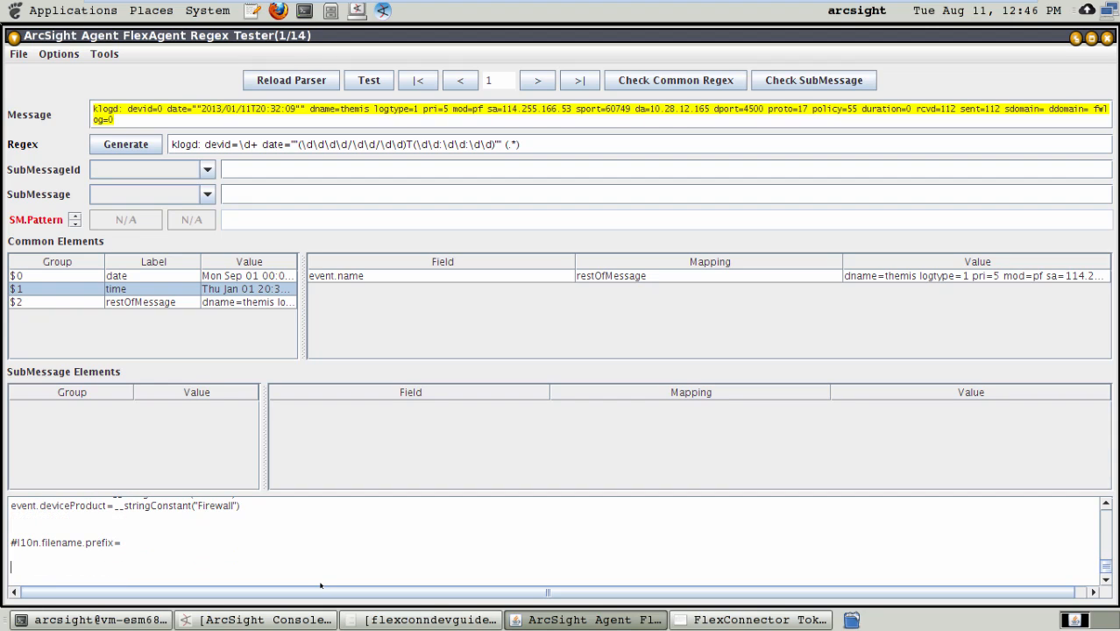
scroll(320, 585, "down", 1)
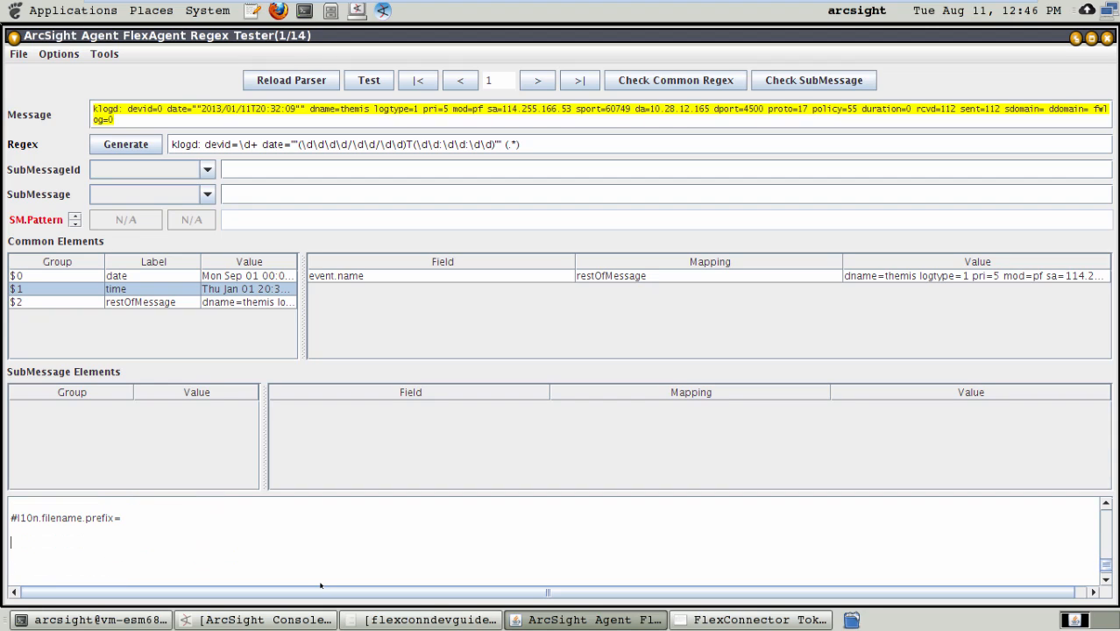
type("extraprocessor=1")
key("Return")
Step: Start an extraprocessor[0].type= property on a new line below extraprocessor=1
type("extr")
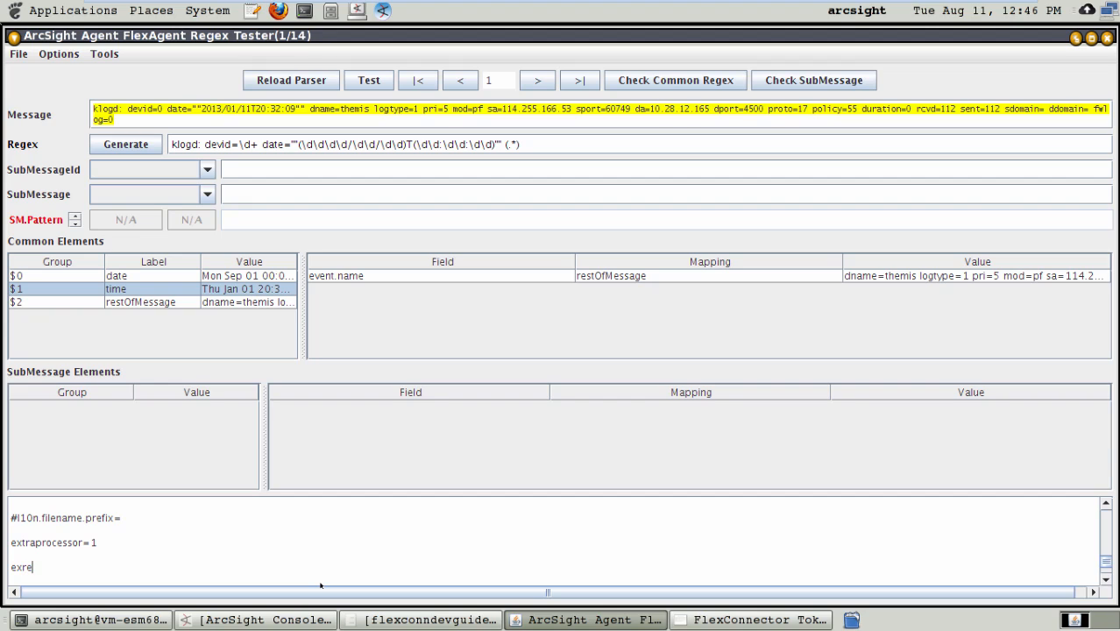
key("BackSpace")
type("raprocessor[0].type=")
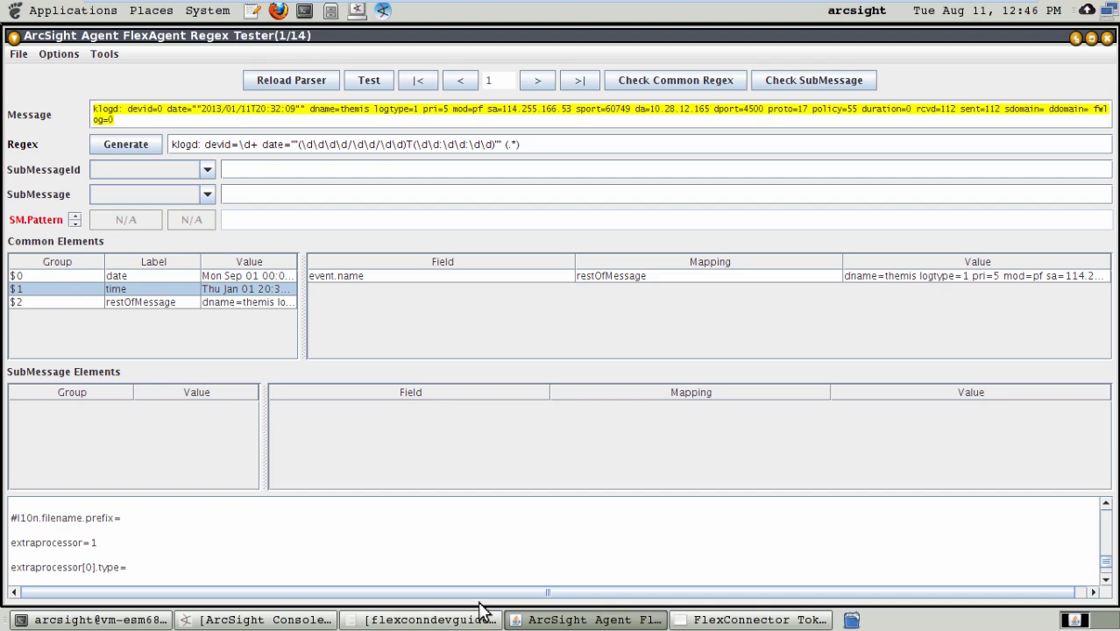
Step: Switch to the FlexConnector Developer's Guide and search it for keyvalue
left_click(432, 619)
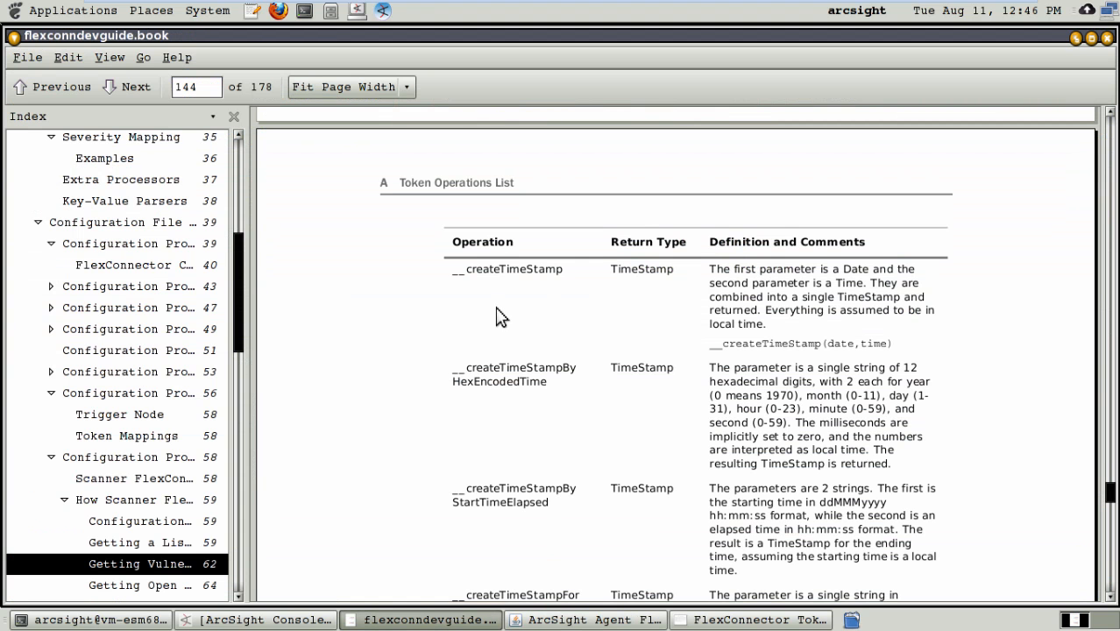
key("ctrl+f")
key("alt+Tab")
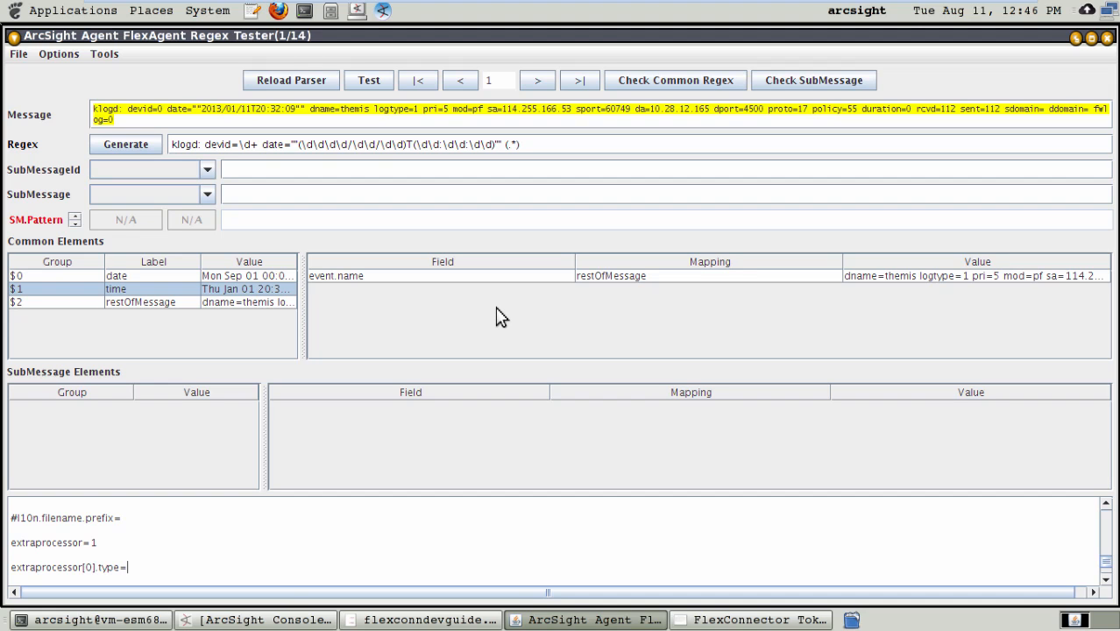
key("alt+Tab")
type("keyvalue")
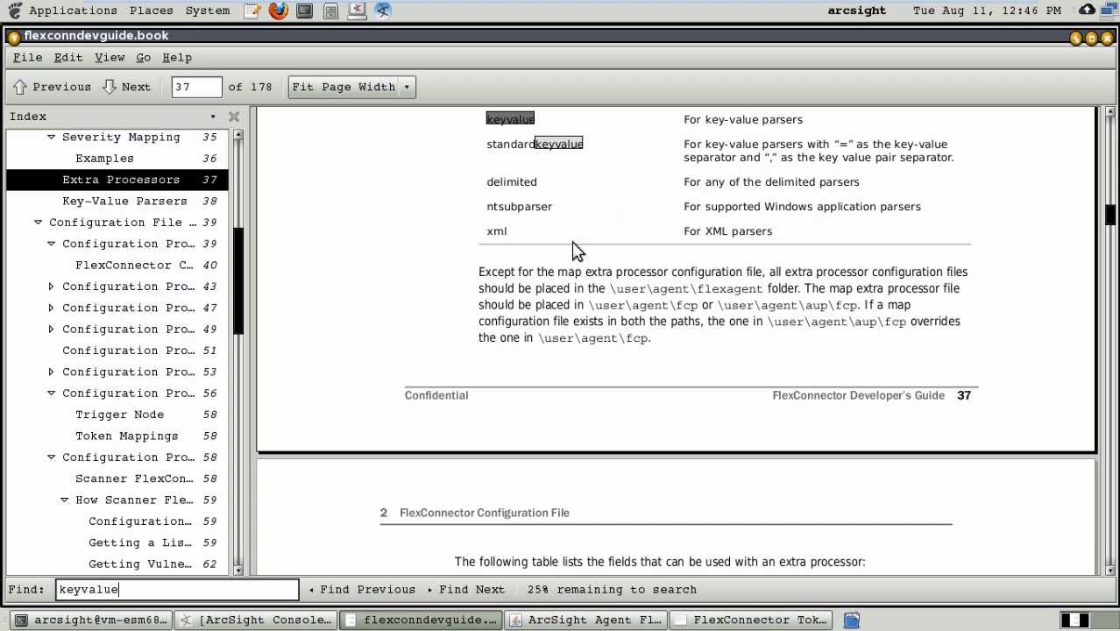
scroll(1109, 111, "up", 5)
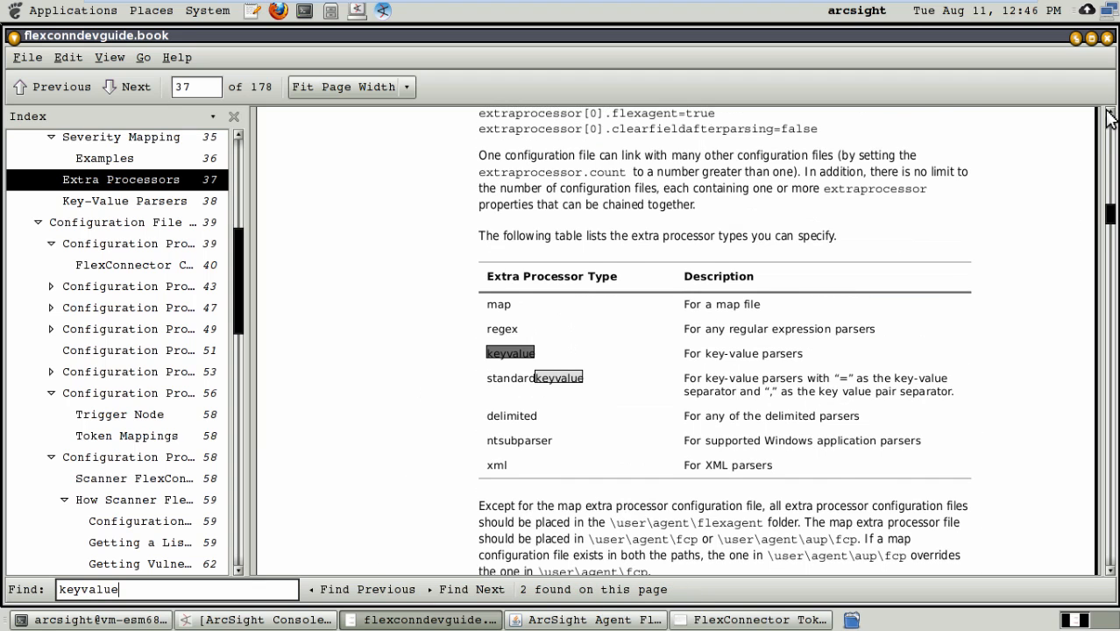
Step: Examine the guide's table of extra processor types, including the key-value types and their separators
left_click_drag(624, 322, 487, 357)
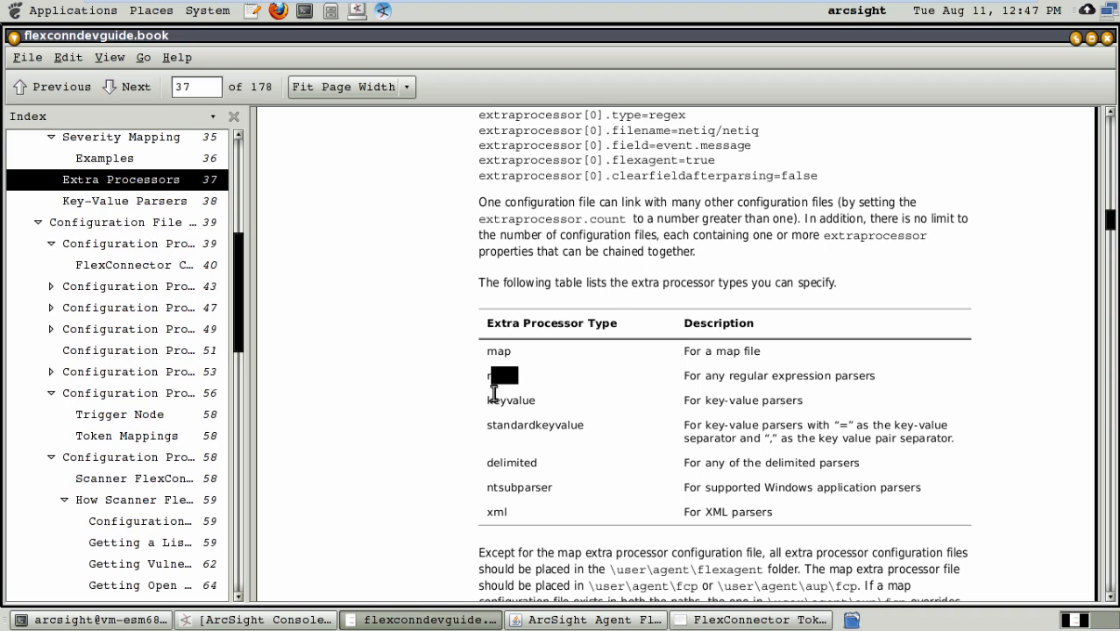
double_click(492, 399)
double_click(528, 422)
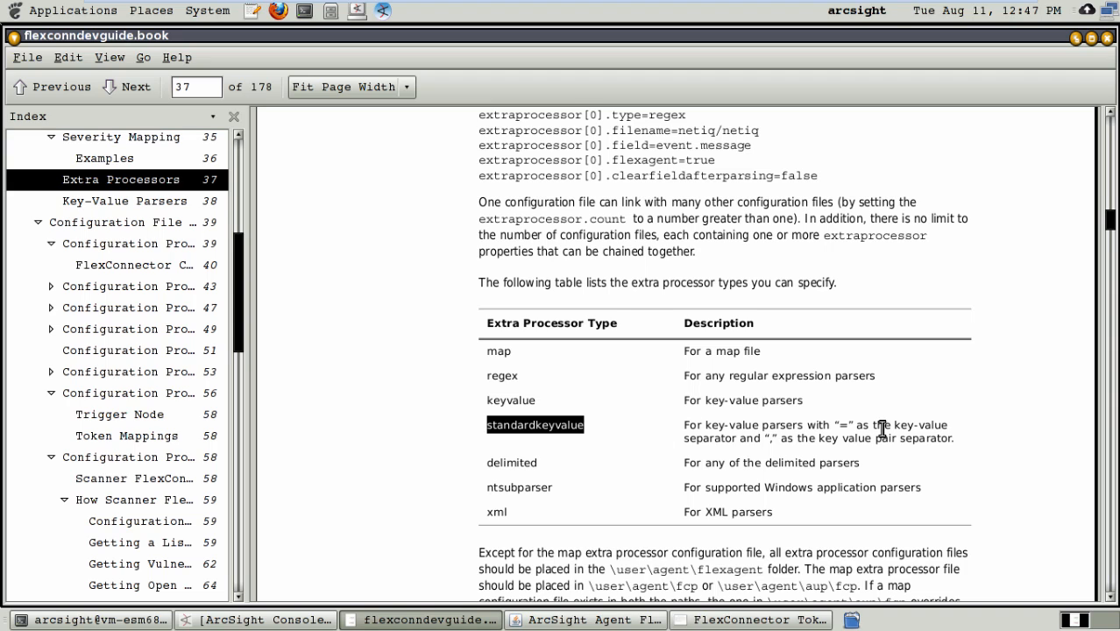
double_click(770, 438)
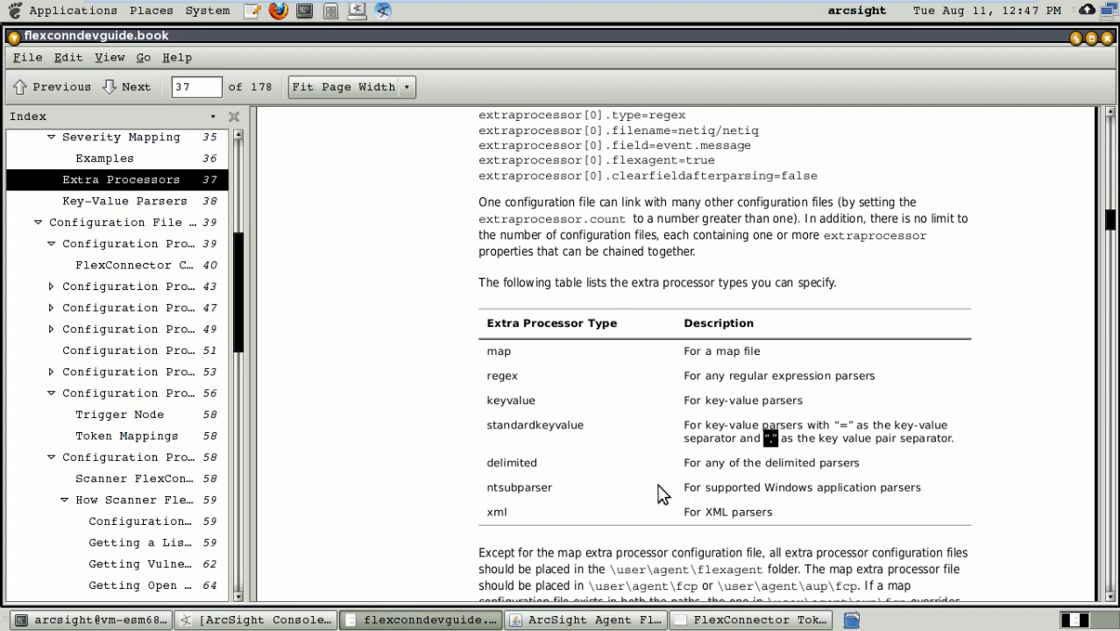
double_click(501, 397)
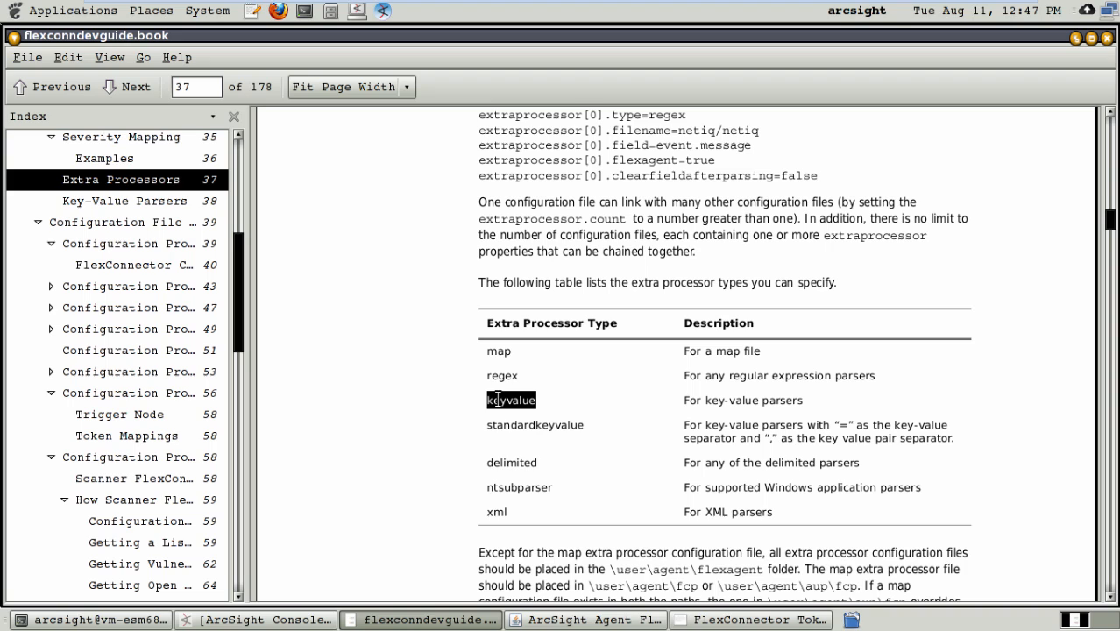
double_click(500, 456)
double_click(504, 484)
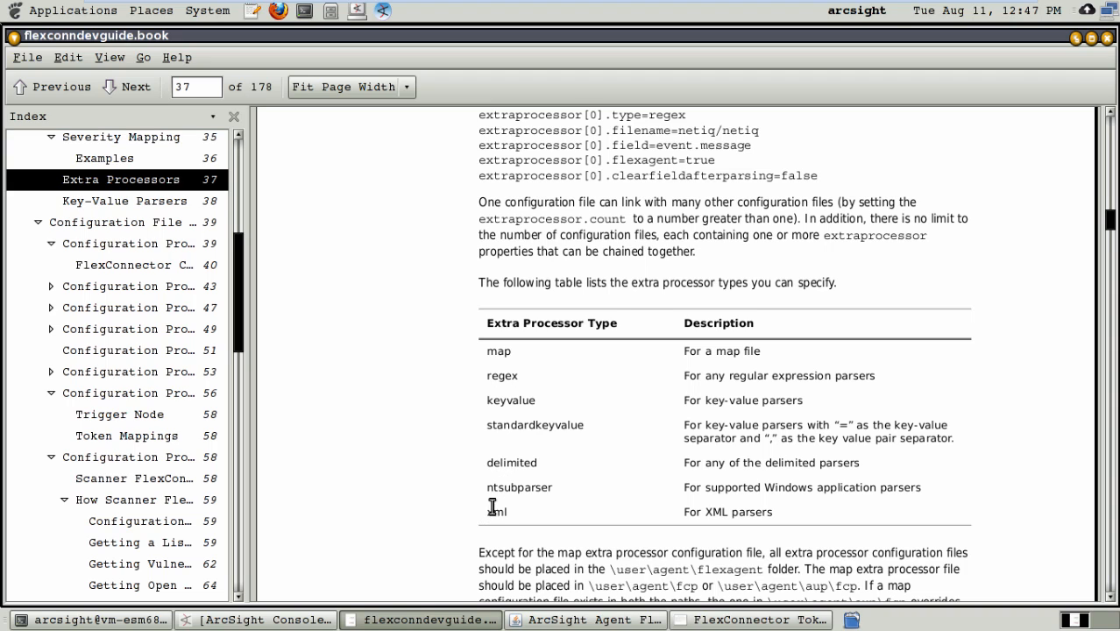
double_click(489, 512)
double_click(498, 399)
Step: Return to the Regex Tester and set extraprocessor[0].type to keyvalue in the configuration text
key("alt+Tab")
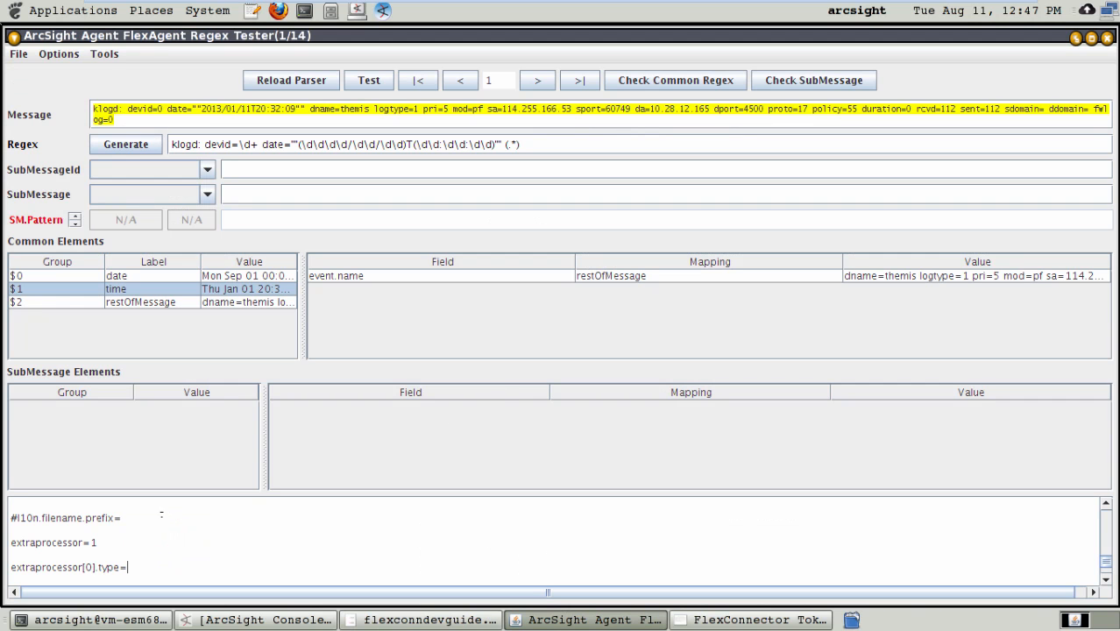
type("KeyvaLUE")
key("BackSpace")
key("BackSpace")
key("BackSpace")
type("lue")
key("Return")
Step: Add the line exprocessor[0].filename=lenovo below the extra processor type
type("exprocessor")
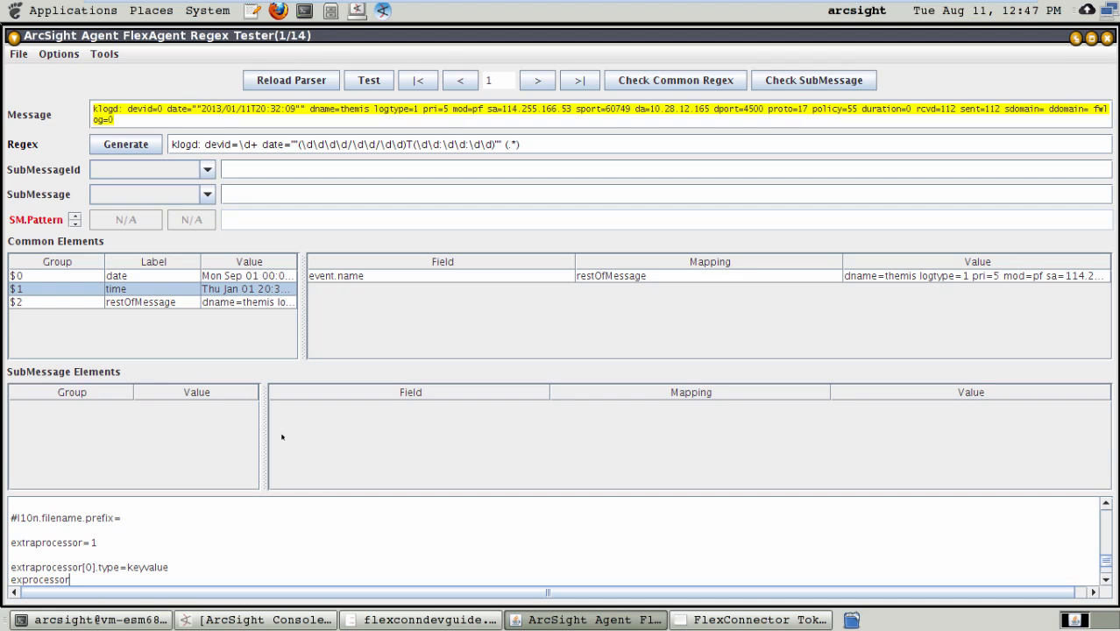
type("[0].filename=lenovo")
key("Return")
key("BackSpace")
key("BackSpace")
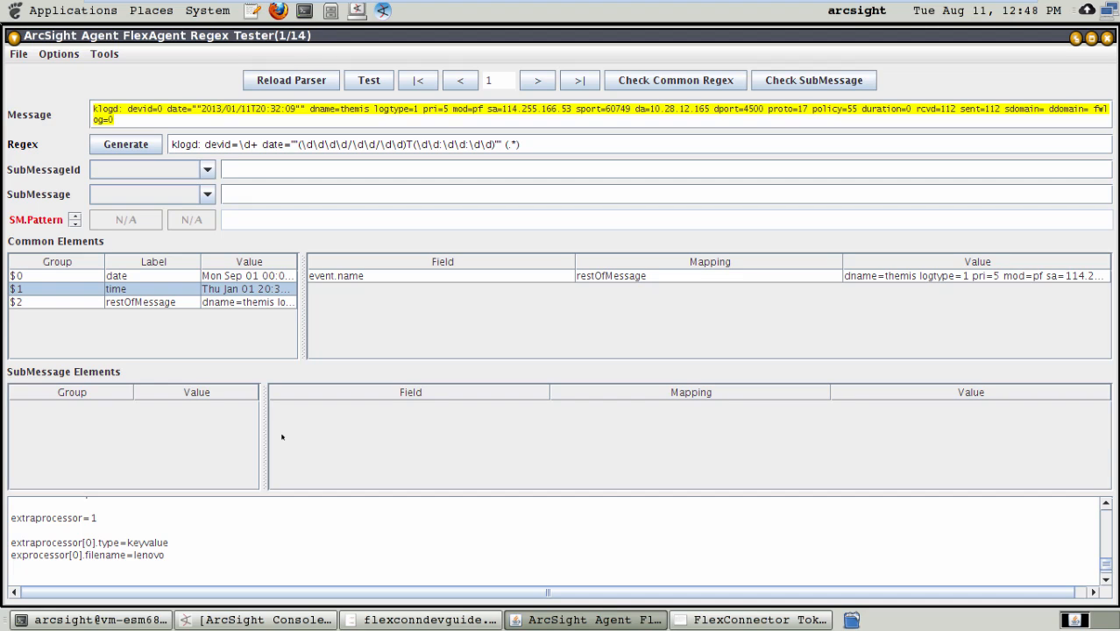
Step: Add the line extraprocessor[0].field=event.message below the filename line
key("Return")
type("extraprocessor[0]")
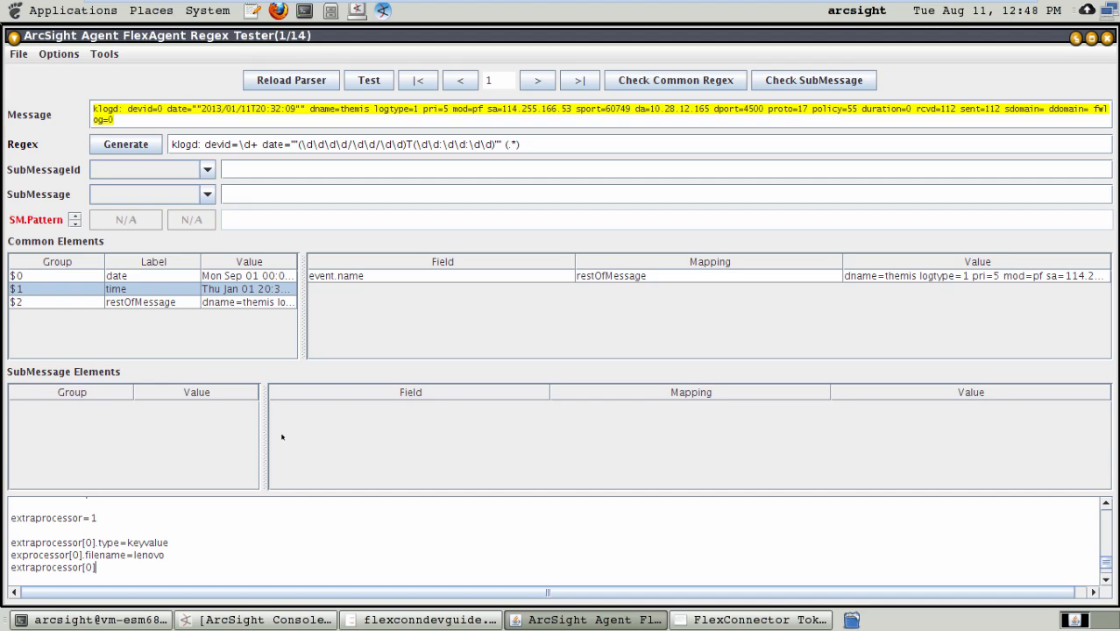
type(".field=")
type("event.Messag")
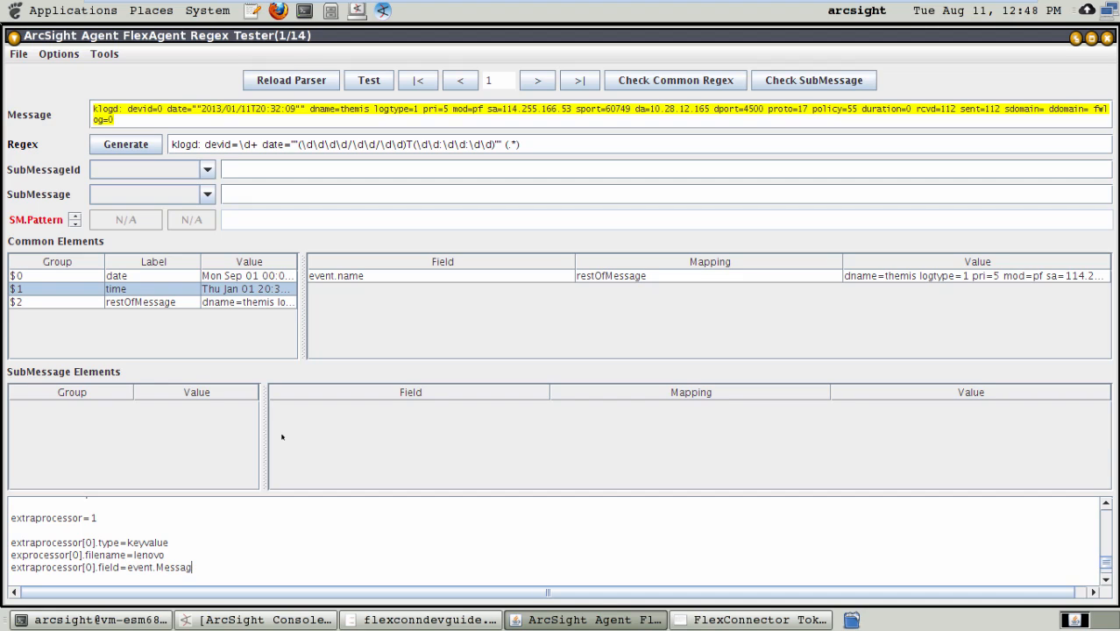
key("BackSpace")
key("BackSpace")
key("BackSpace")
key("BackSpace")
key("BackSpace")
key("BackSpace")
type("message")
Step: Insert the mapping event.message=restOfMessage directly below the event.name mapping
key("Up")
key("Up")
key("Up")
key("Up")
key("Up")
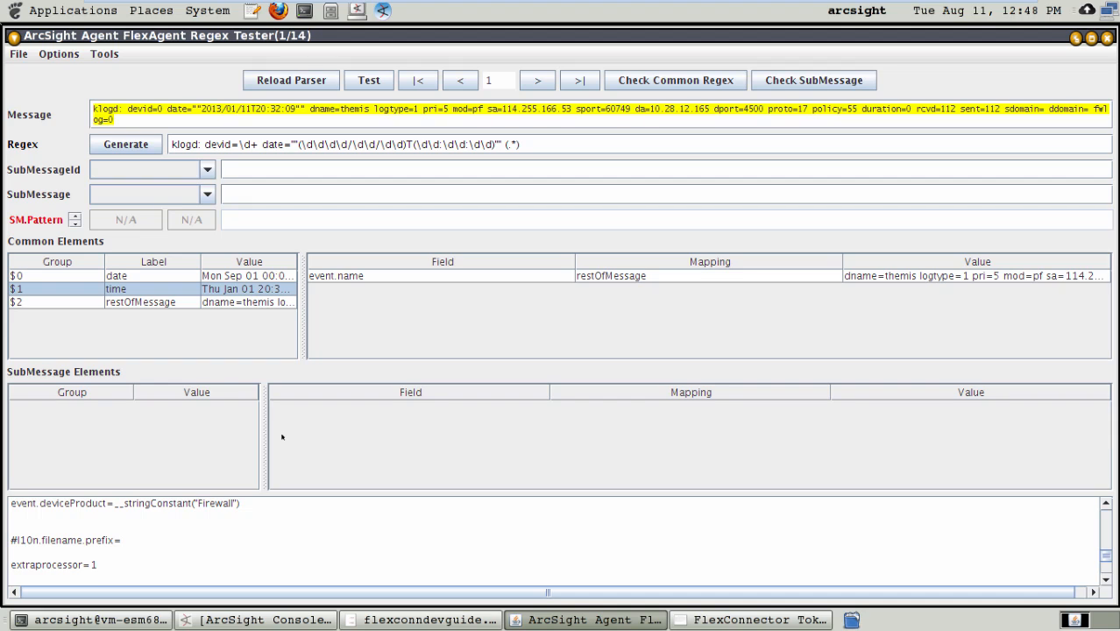
key("Up")
key("Up")
key("Up")
key("Up")
key("Up")
key("Up")
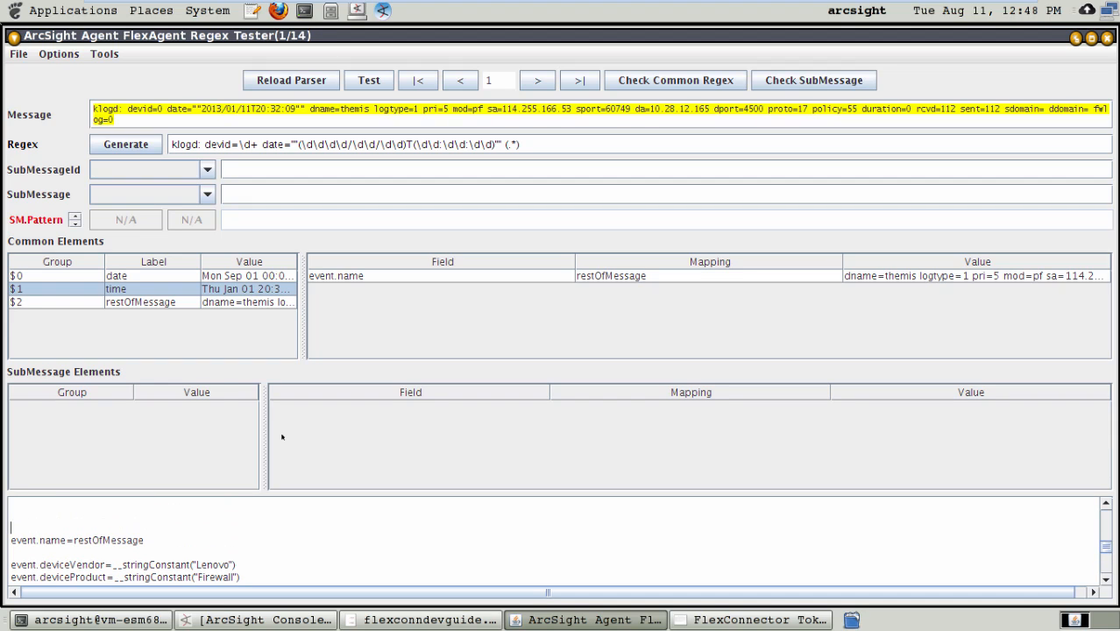
key("Return")
key("Return")
key("Up")
key("Up")
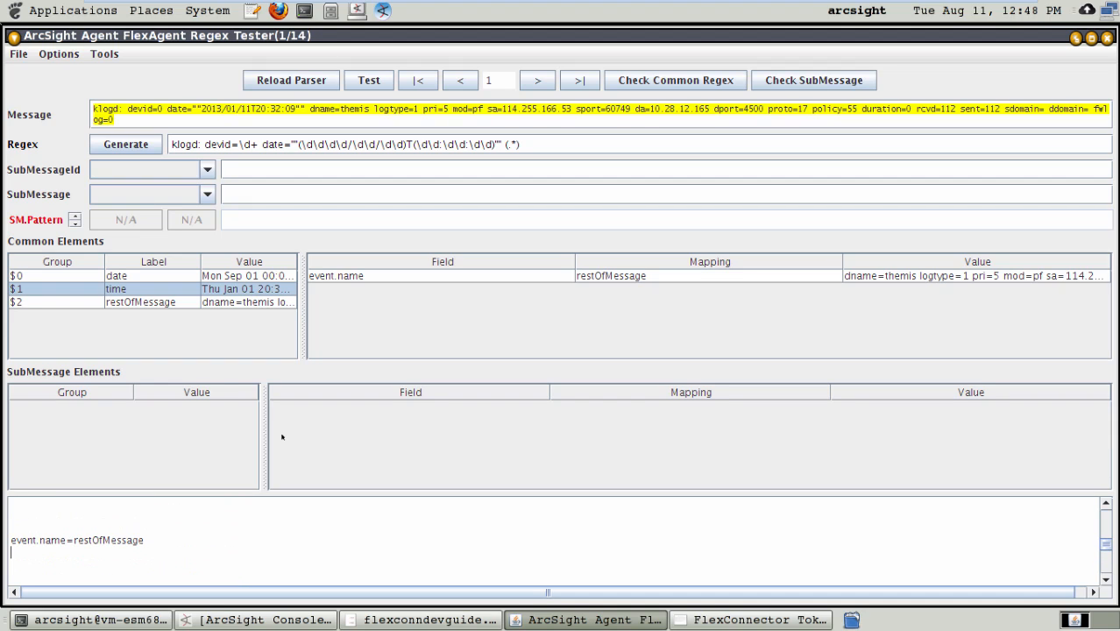
type("event.message=restOfMessage")
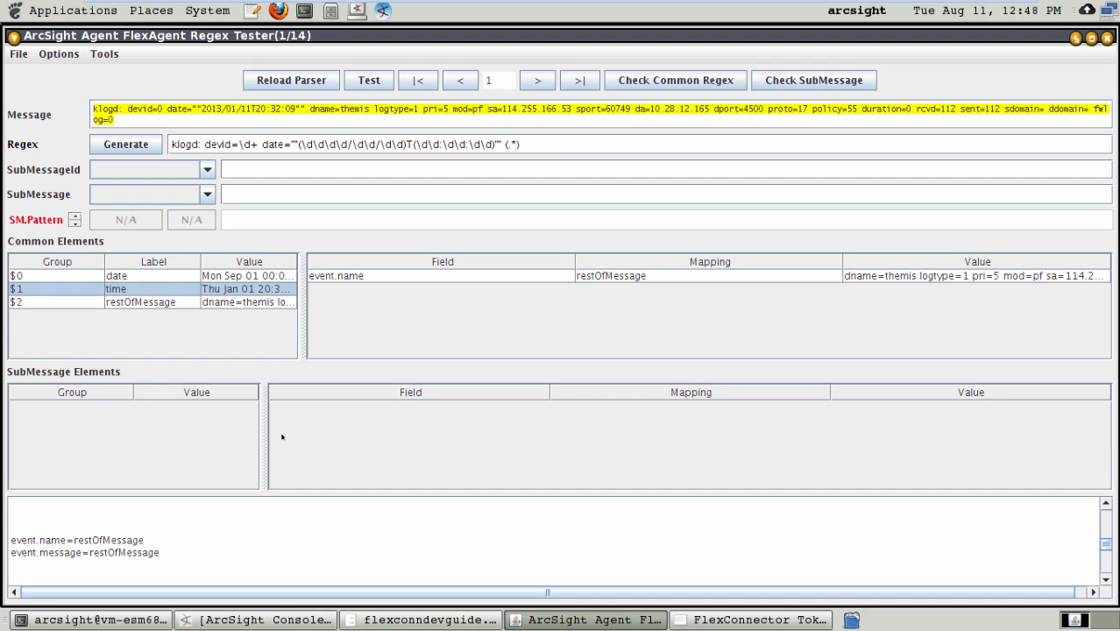
Step: Add the line extraprocessor[0].flexagent=true below the extra processor's field line
type("event.deviceVendor=__stringConstant(\"Lenovo\") event.deviceProduct=__stringConstant(\"Firewall\")")
type("#title filename prefix=  extraprocessor=1 extraprocessor[0].type=keyvalue exprocessor[0].filename=lenovo extraprocessor[0].field=event.message")
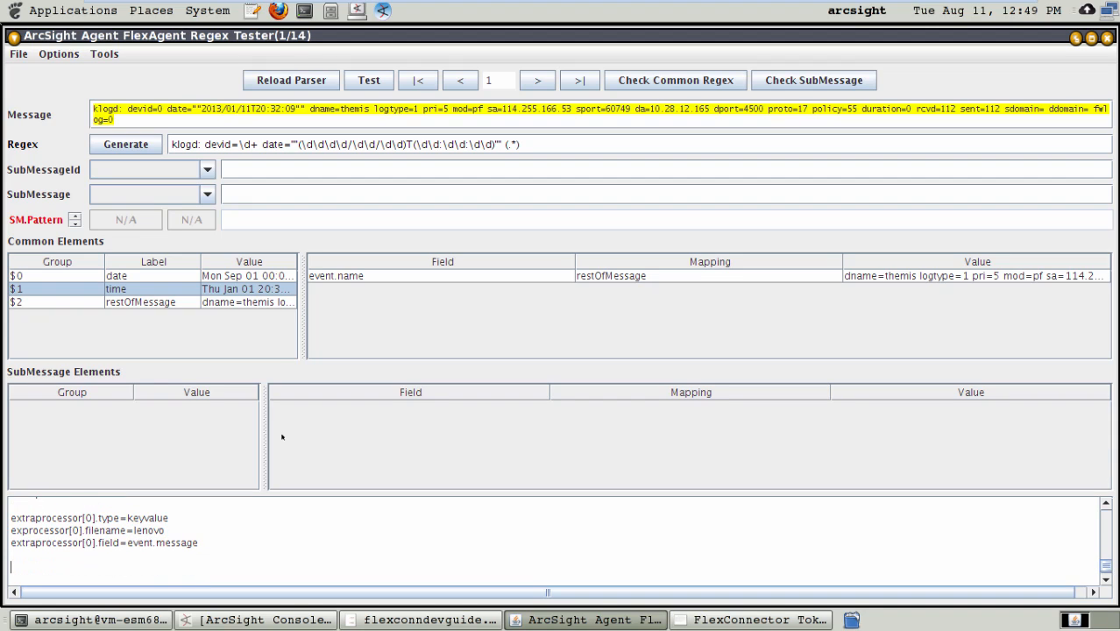
key("BackSpace")
type("extraprocessor[0].flexagent=true")
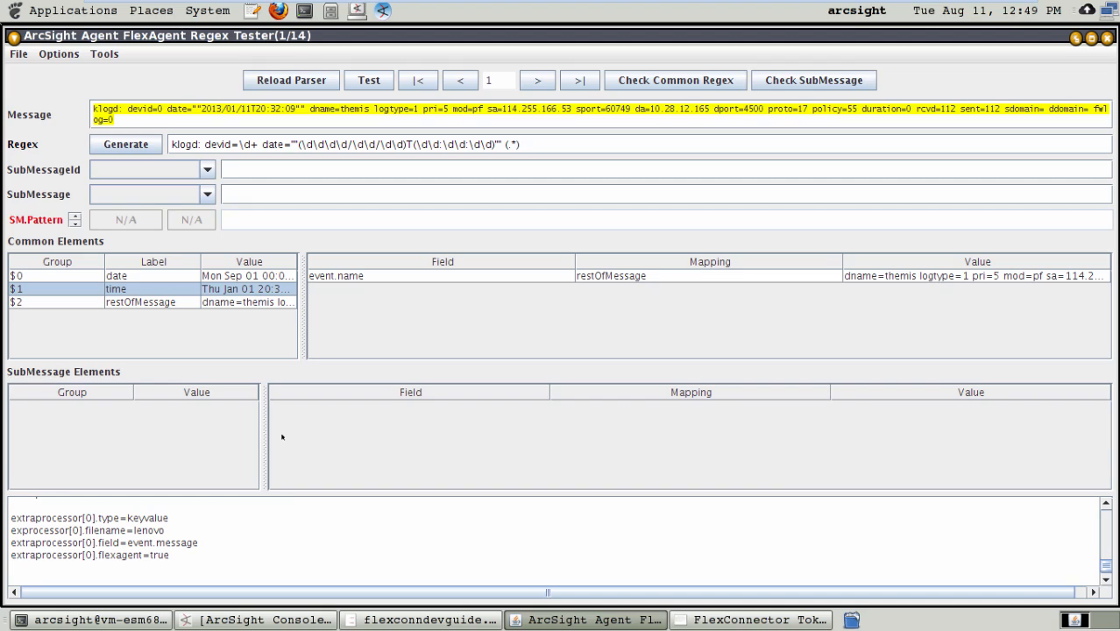
Step: Add the line extraprocessor[0].clearfieldafterparsing=false at the end of the extra processor block
key("Return")
type("extraprocessor[0].")
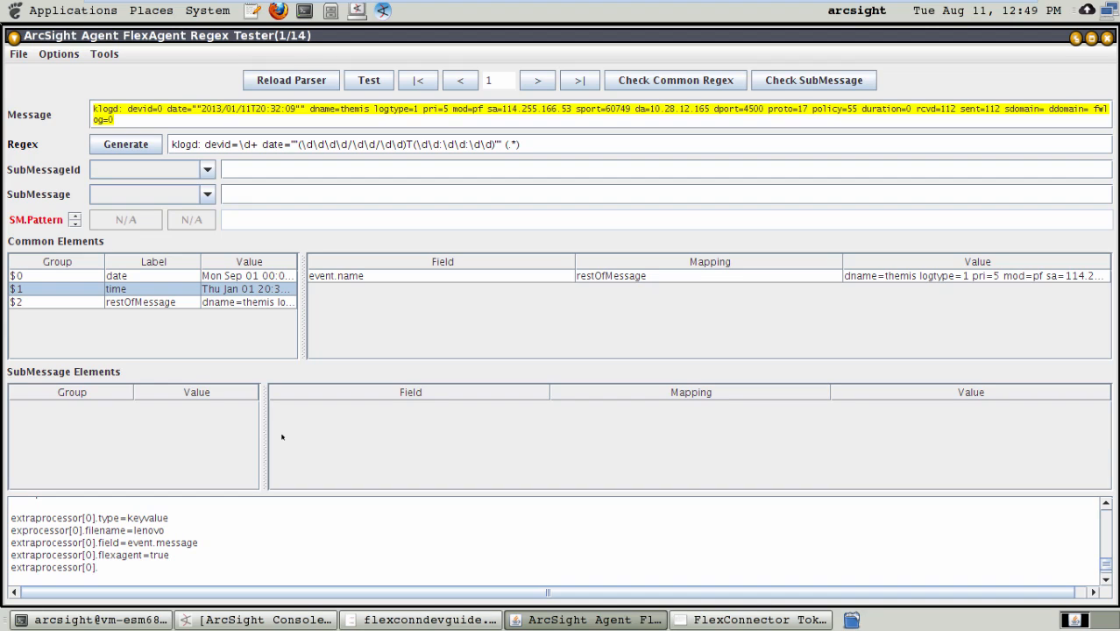
type("clearfieldafterparsing")
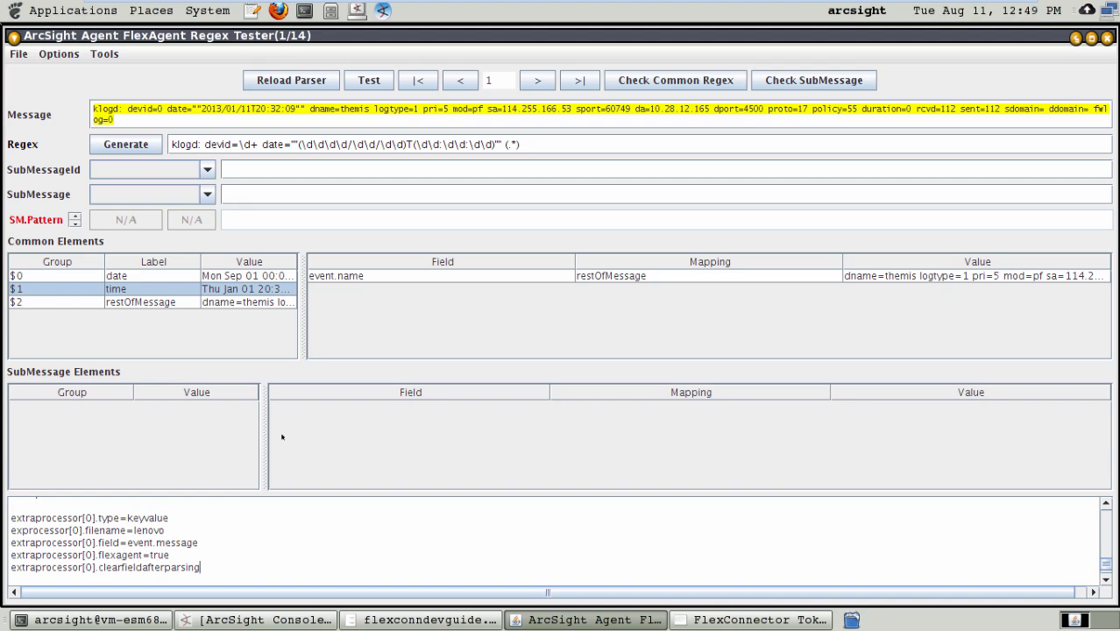
type("=false")
key("Return")
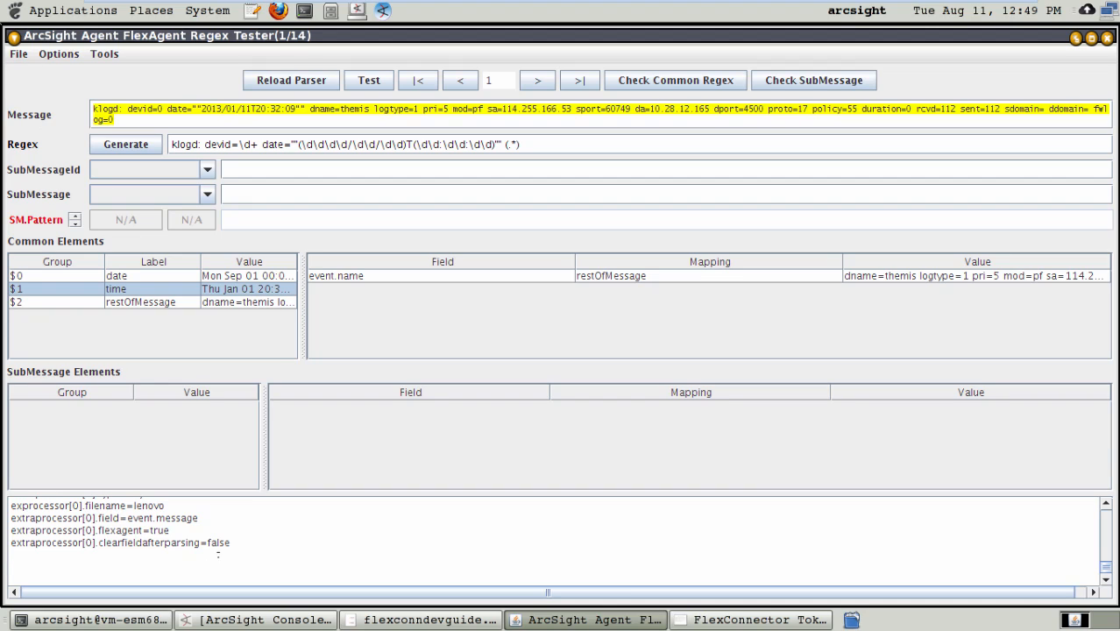
Step: Review the extra processor lines against the example in the developer guide's Extra Processors section
key("Up")
key("Up")
key("Up")
key("Up")
key("Up")
key("Up")
key("Up")
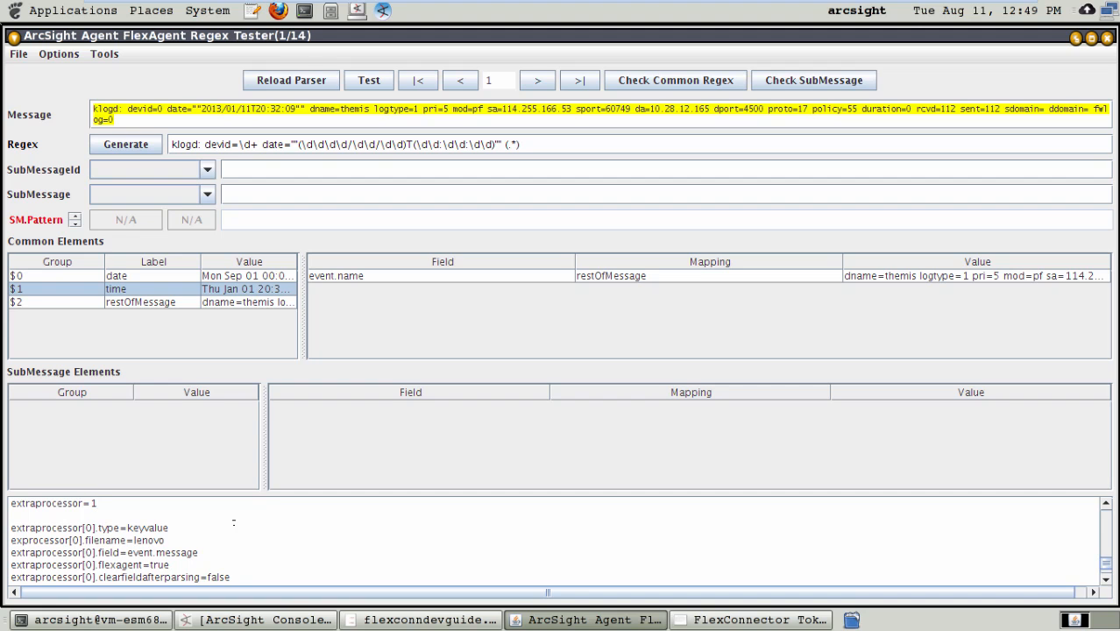
left_click(386, 620)
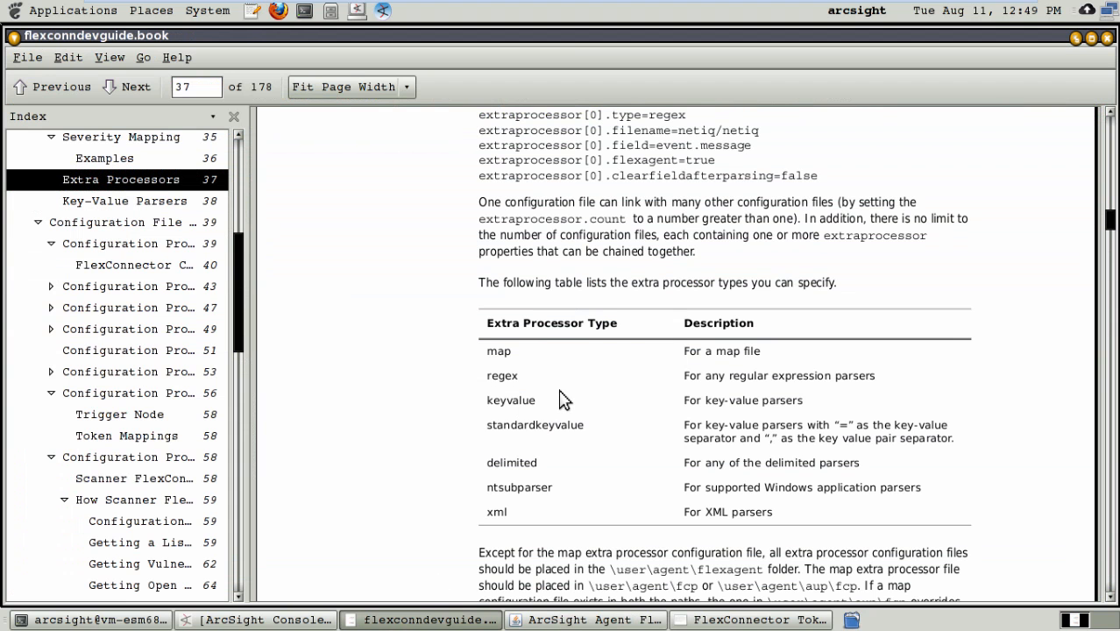
scroll(561, 399, "up", 5)
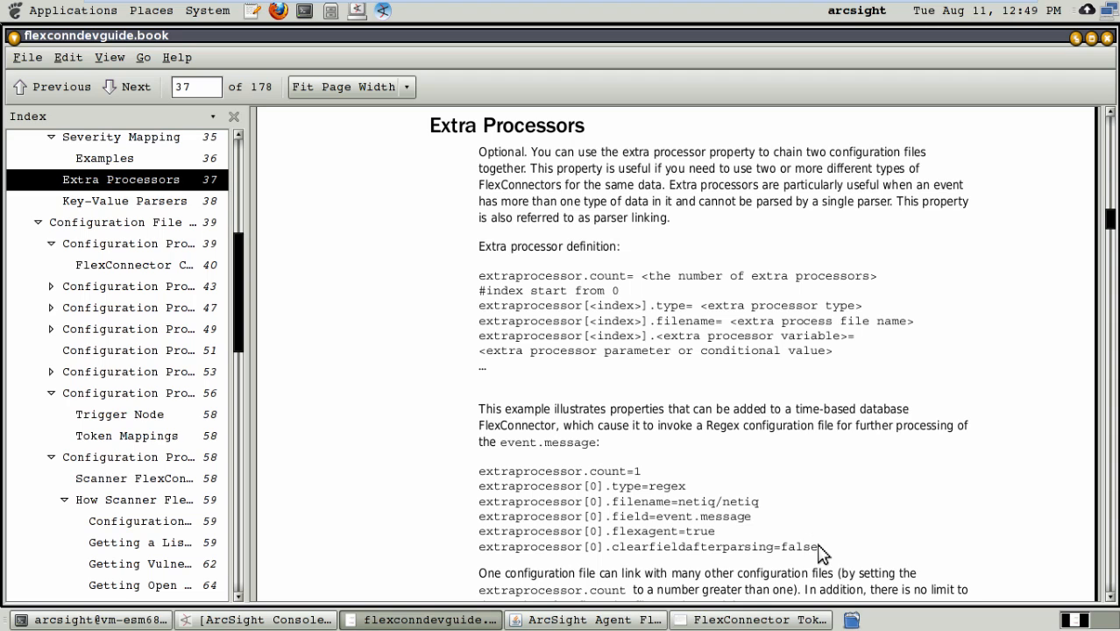
left_click_drag(819, 548, 480, 477)
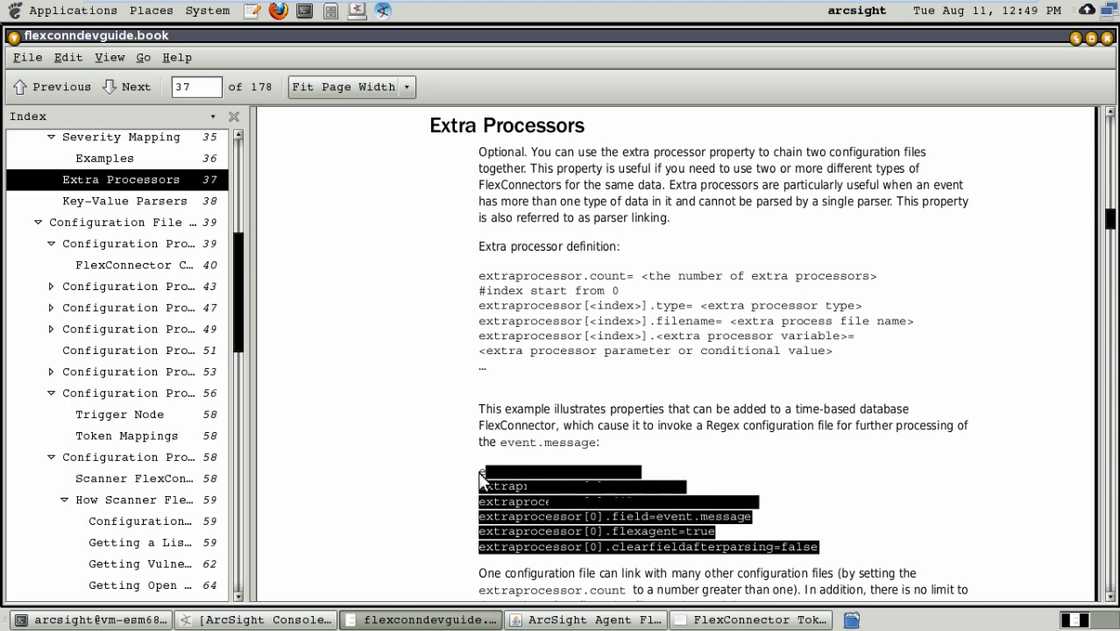
left_click(480, 477)
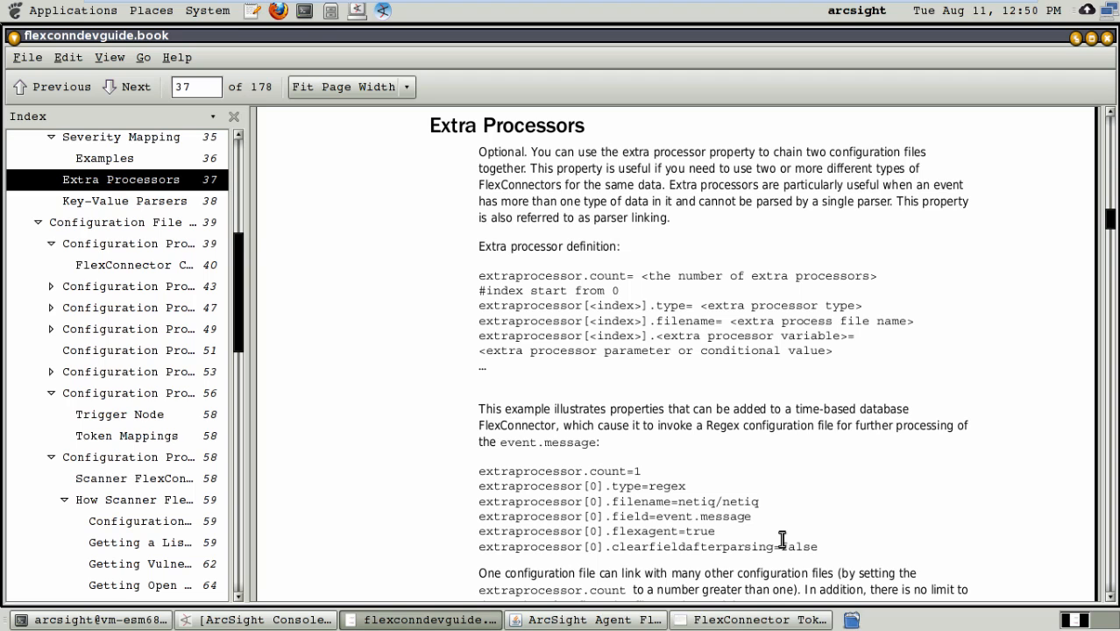
Step: Return to the Regex Tester and save the parser configuration to the FlexAgent regex file
key("alt+Tab")
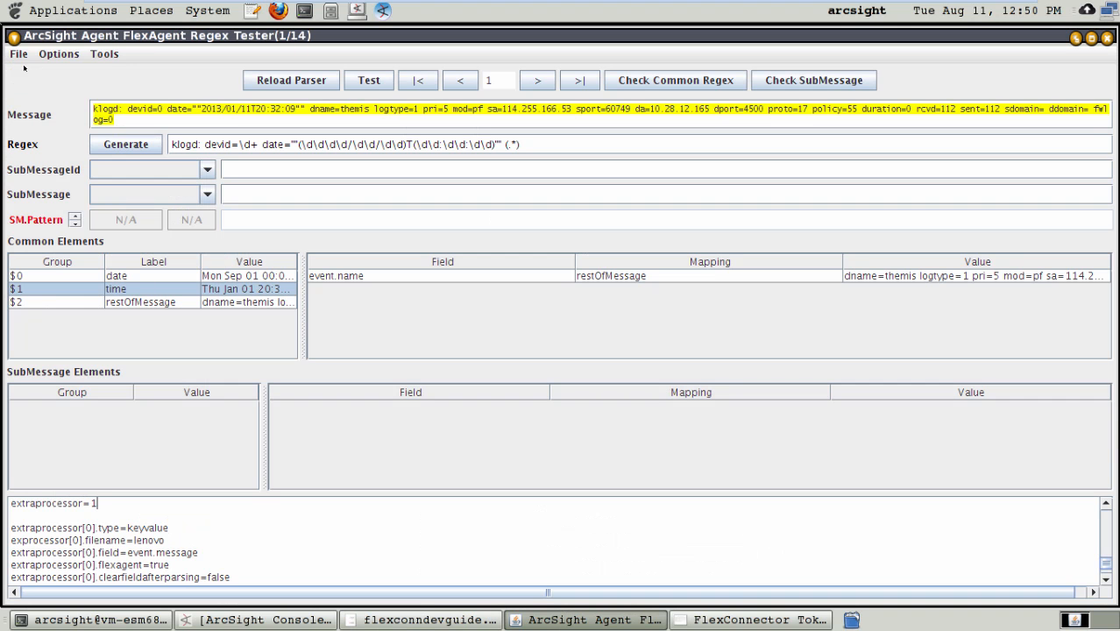
left_click(19, 54)
left_click(40, 143)
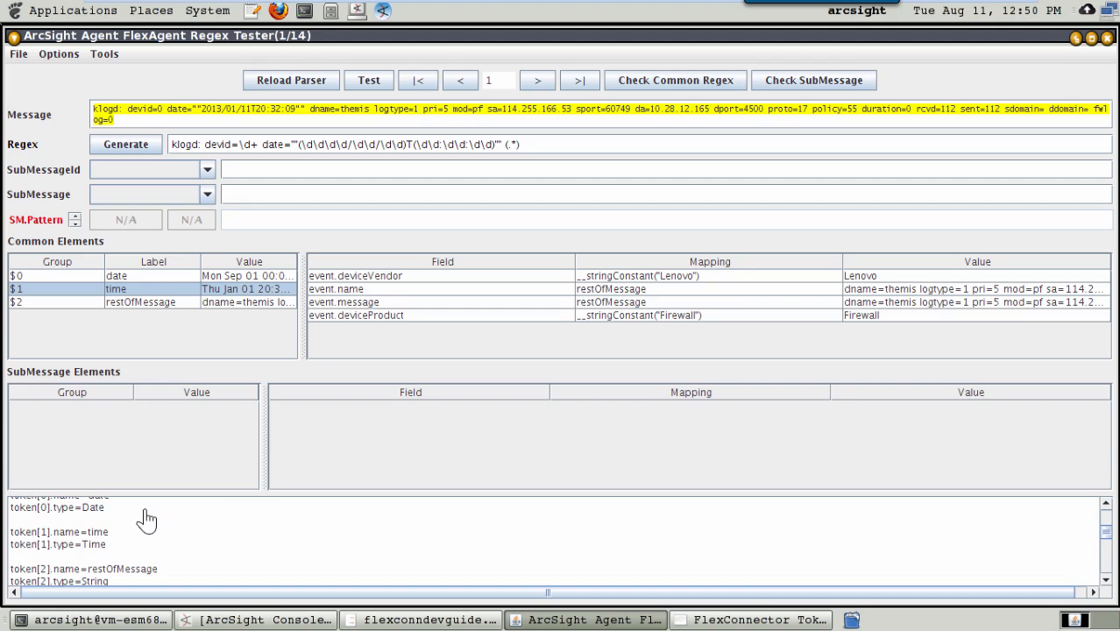
Step: Insert an event.endTime= mapping line below the token[1] type line, separated by blank lines
left_click(123, 542)
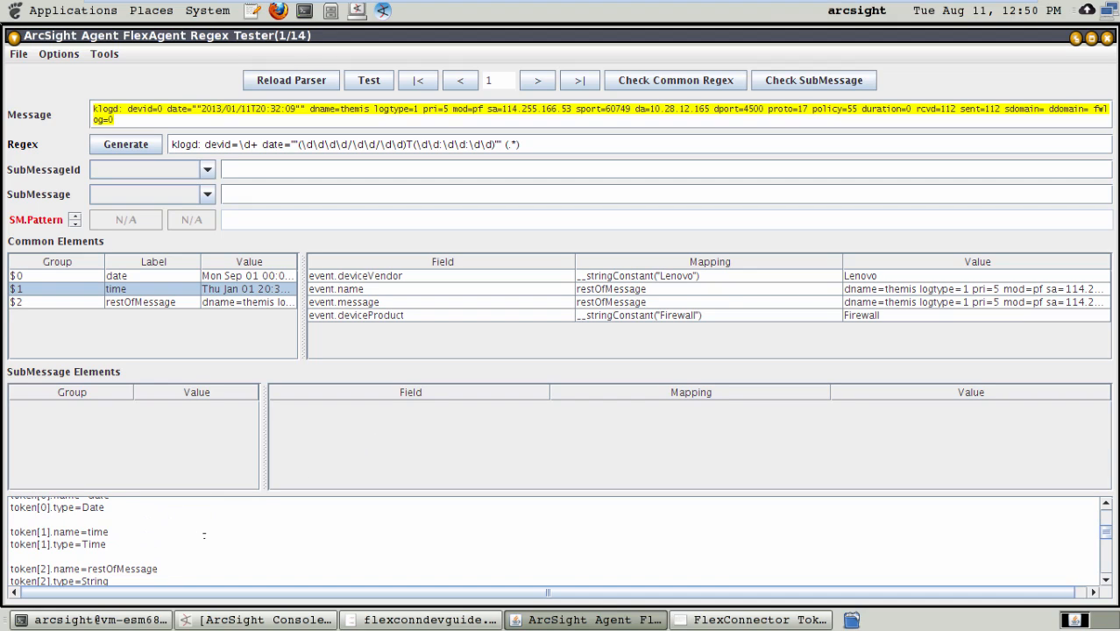
key("Return")
key("Return")
key("Return")
key("Up")
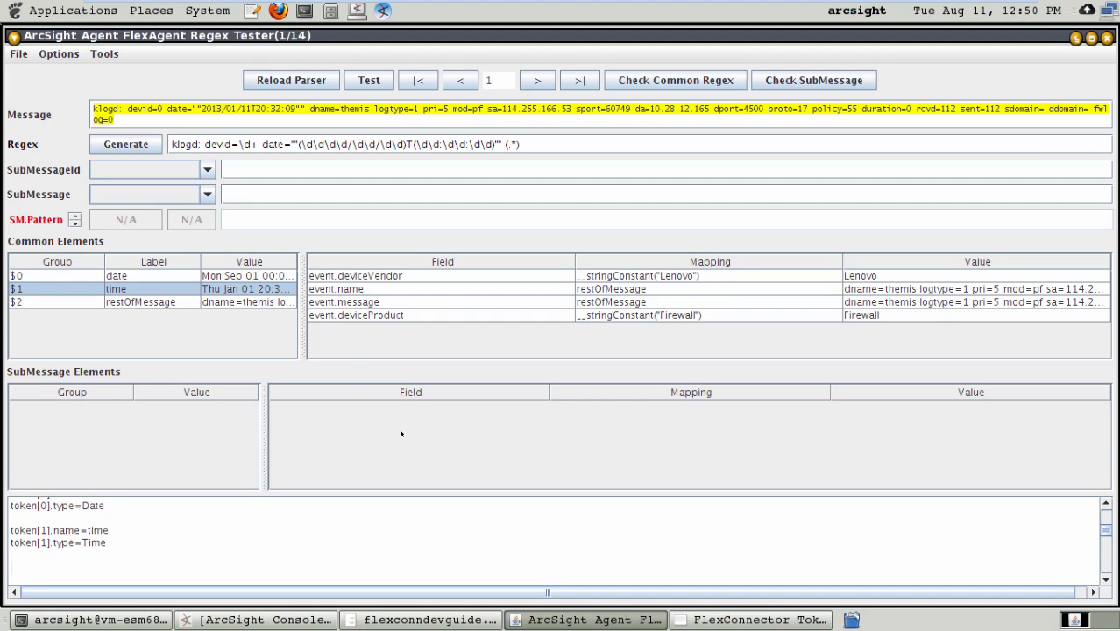
type("event.endTime=")
Step: Switch to the FlexConnector Token operation summary PDF and look up the token operations that build a timestamp from separate date and time tokens
left_click(722, 617)
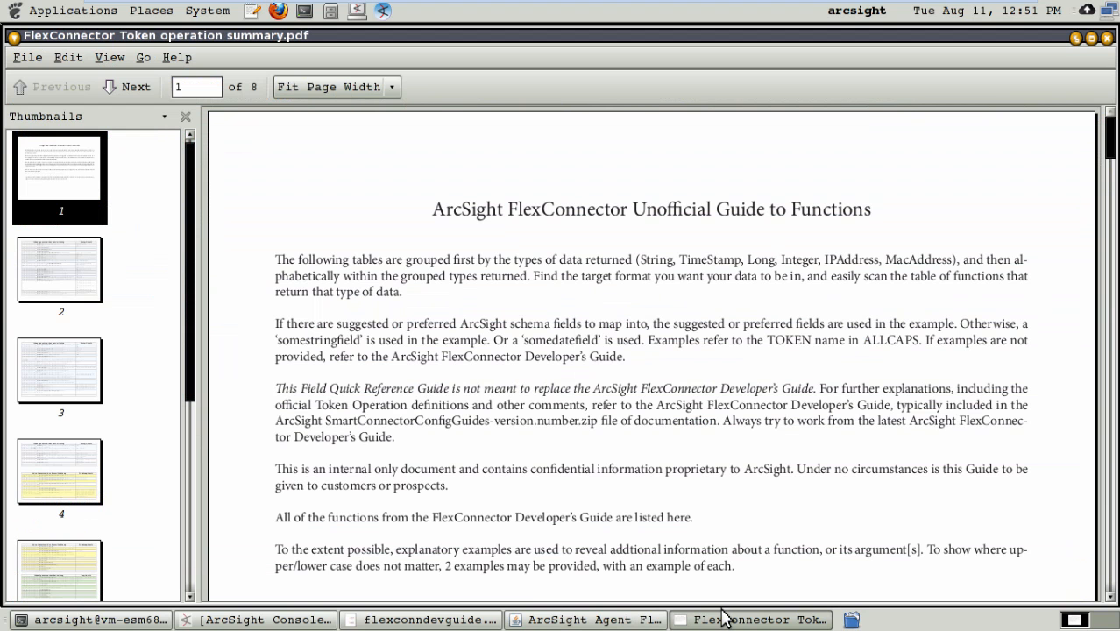
left_click_drag(506, 208, 800, 206)
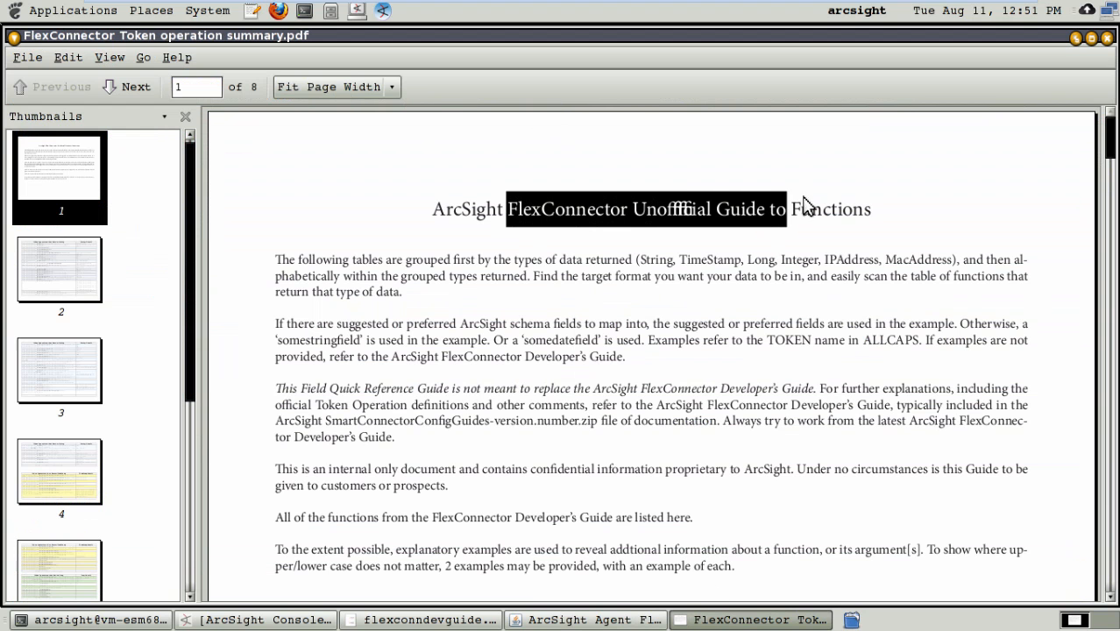
left_click(556, 353)
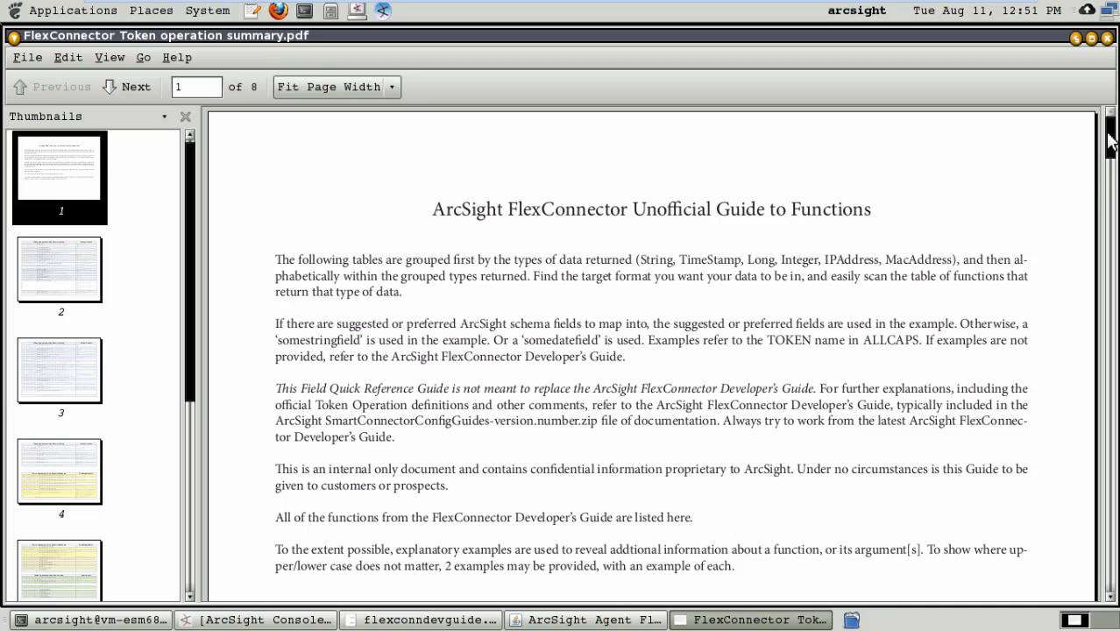
left_click_drag(1110, 145, 1109, 344)
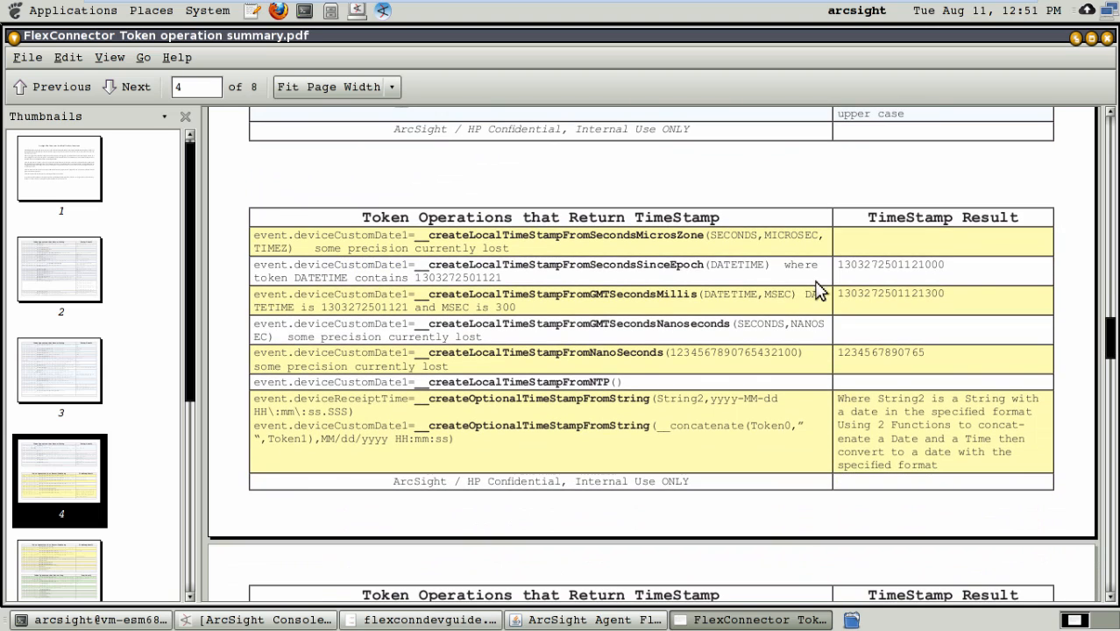
left_click_drag(864, 216, 1019, 218)
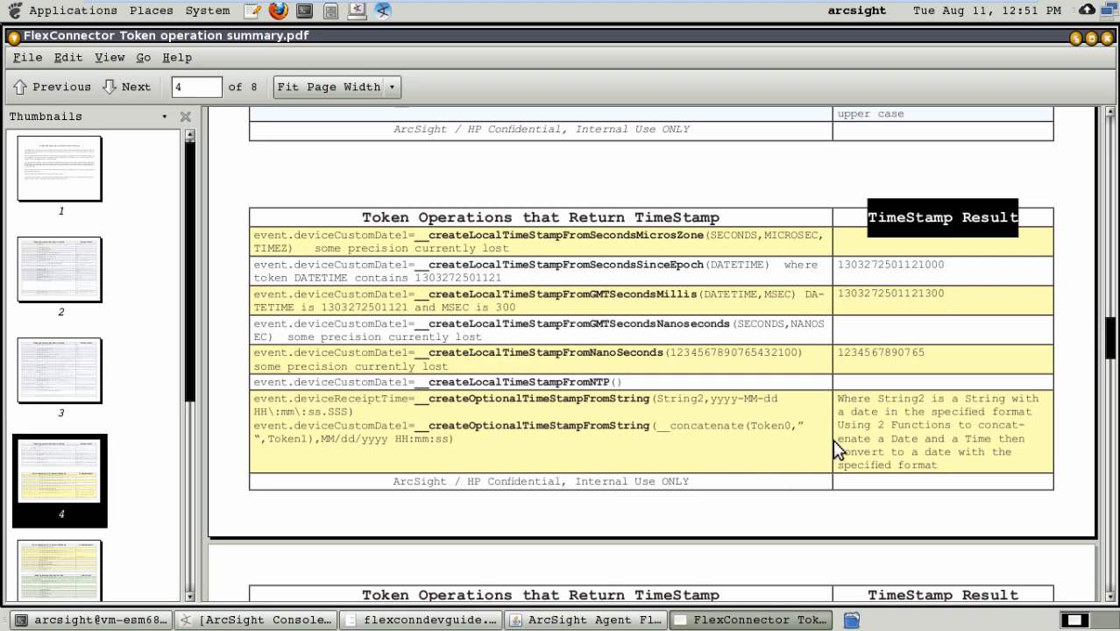
left_click_drag(1104, 344, 1103, 379)
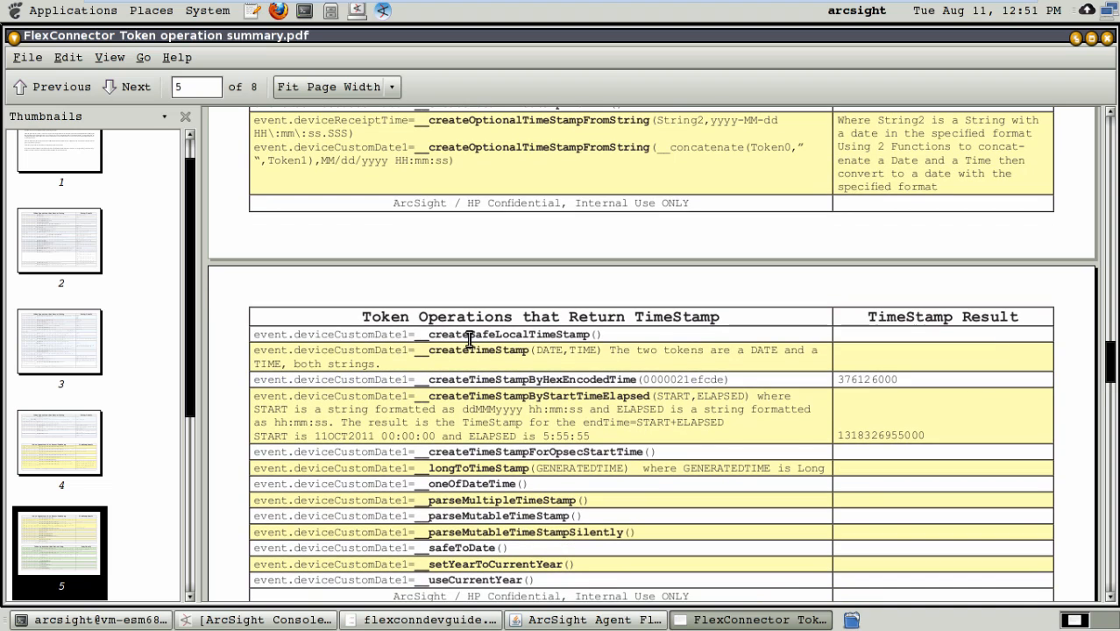
left_click_drag(414, 344, 769, 349)
Step: Back in the Regex Tester, complete the event.endTime mapping with __createTimeStamp(date,time)
key("alt+Tab")
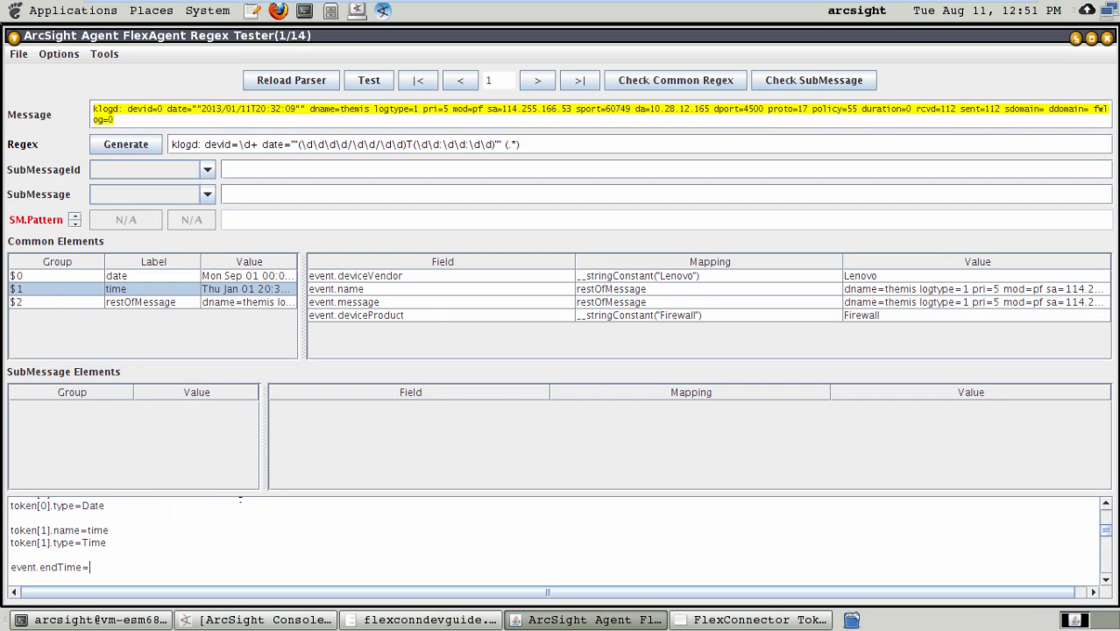
type("__createTimetamp(date")
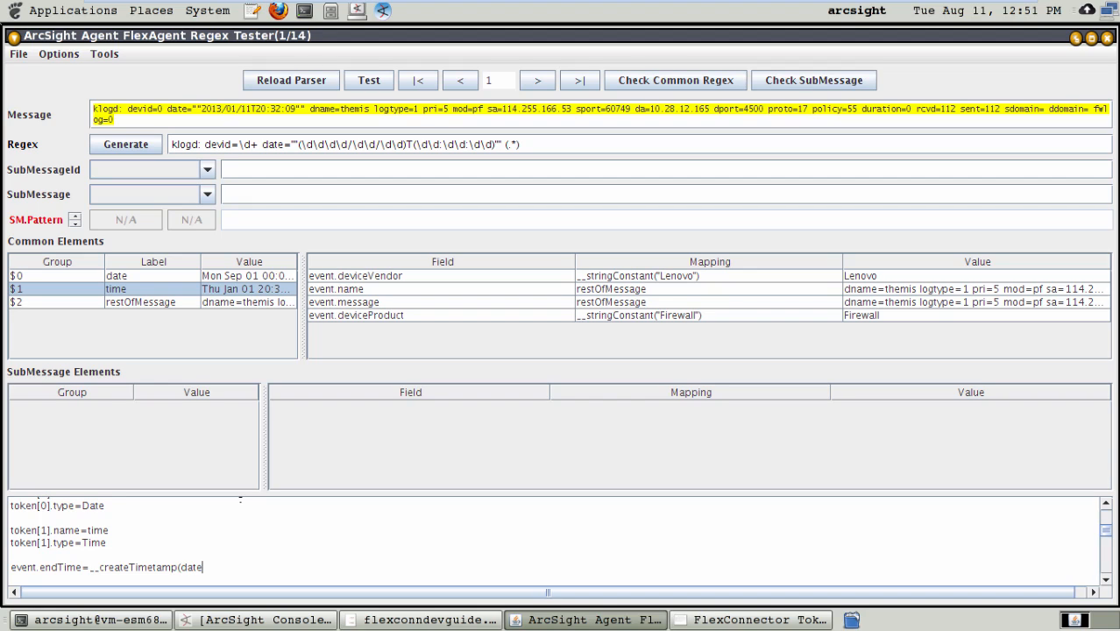
type(",time)")
key("Left")
key("Left")
key("Left")
key("Left")
key("Left")
key("Left")
key("Left")
key("Left")
key("Left")
key("Left")
key("Left")
key("Left")
key("Left")
key("Left")
key("Left")
key("Left")
key("Right")
type("S")
Step: Check the __createTimeStamp entry's argument description in the token operation summary PDF
key("alt+Tab")
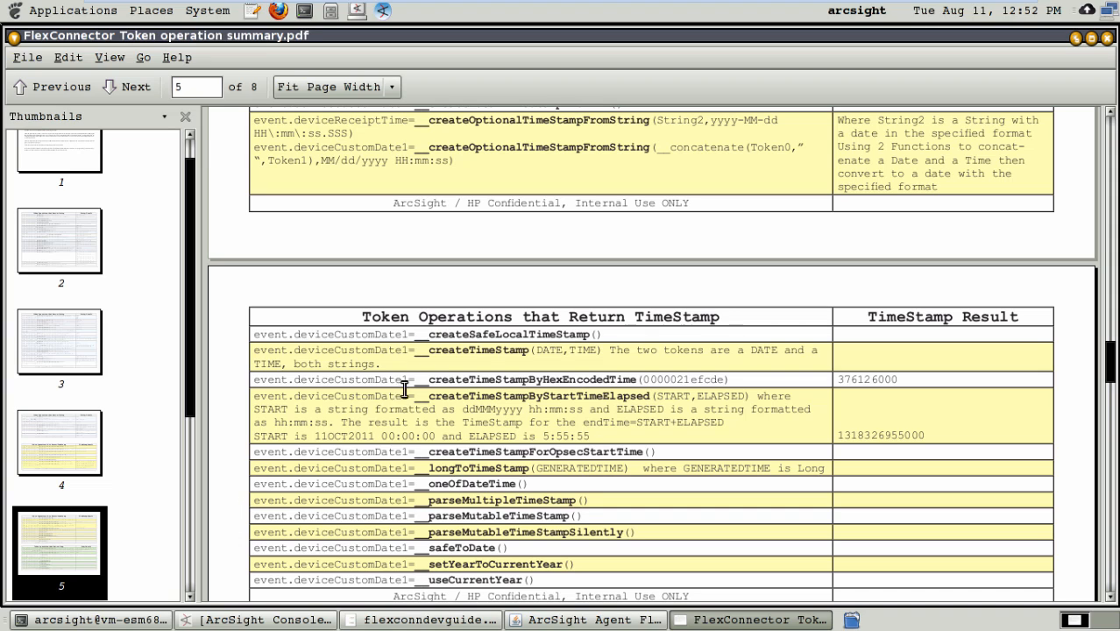
left_click_drag(388, 379, 289, 368)
left_click(289, 368)
mouse_move(379, 352)
left_mouse_down()
mouse_move(297, 362)
mouse_move(361, 353)
left_mouse_up()
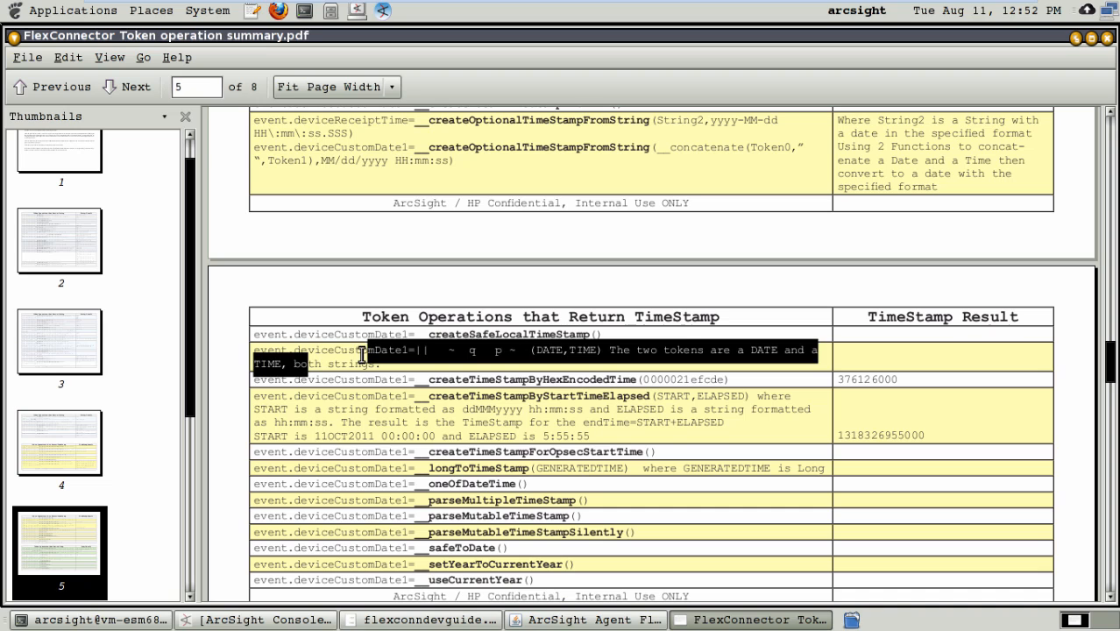
Step: Return to the Regex Tester and save the parser with the new endTime mapping to the FlexAgent regex file
key("alt+Tab")
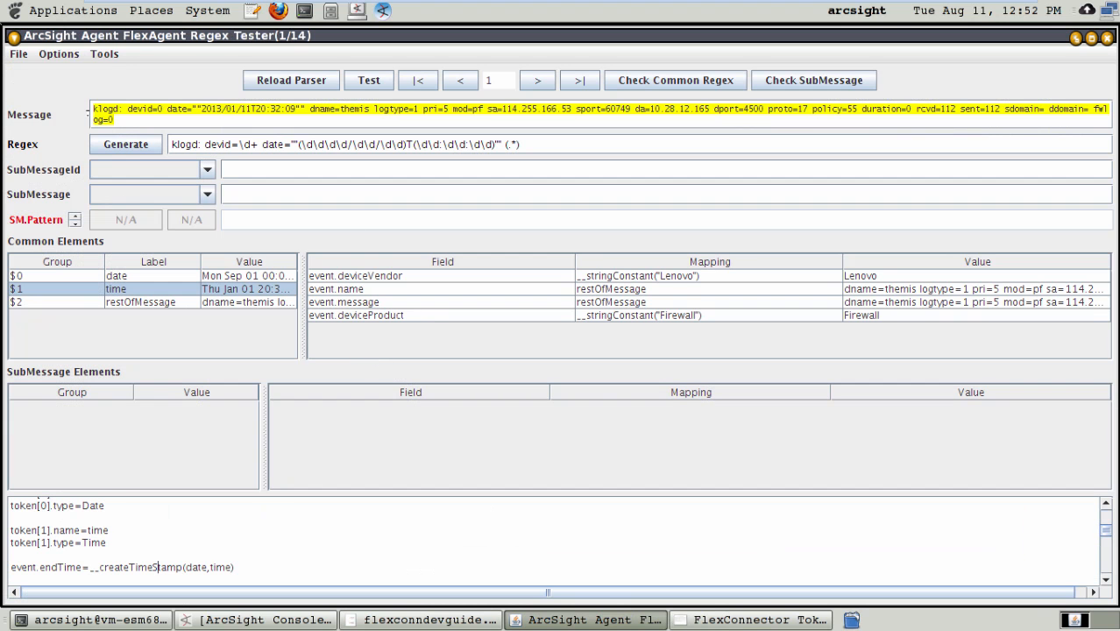
left_click(17, 55)
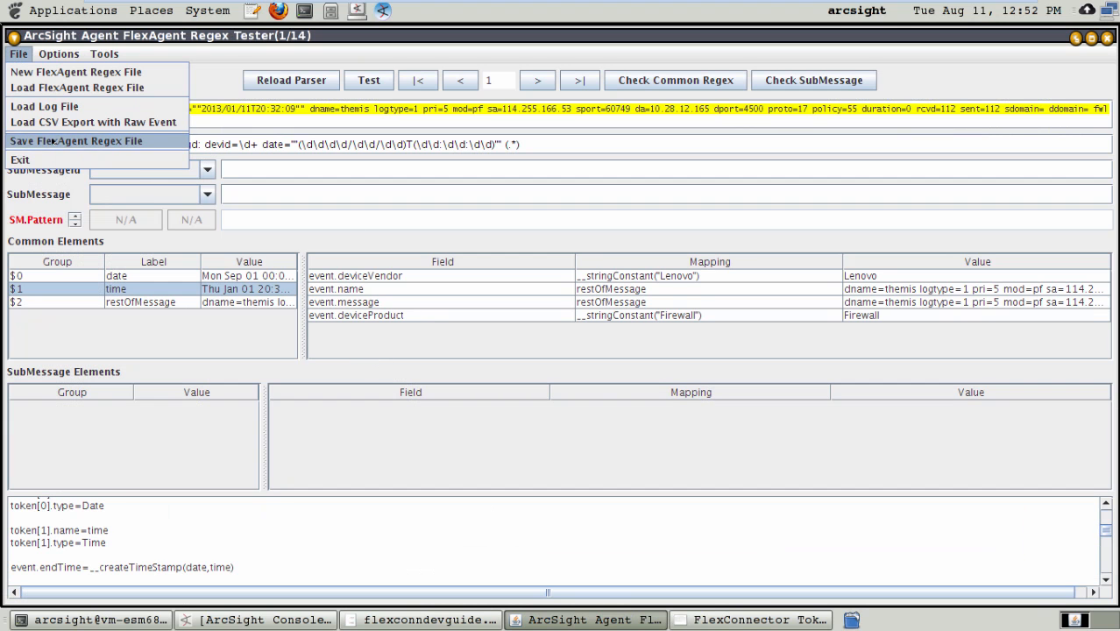
left_click(52, 141)
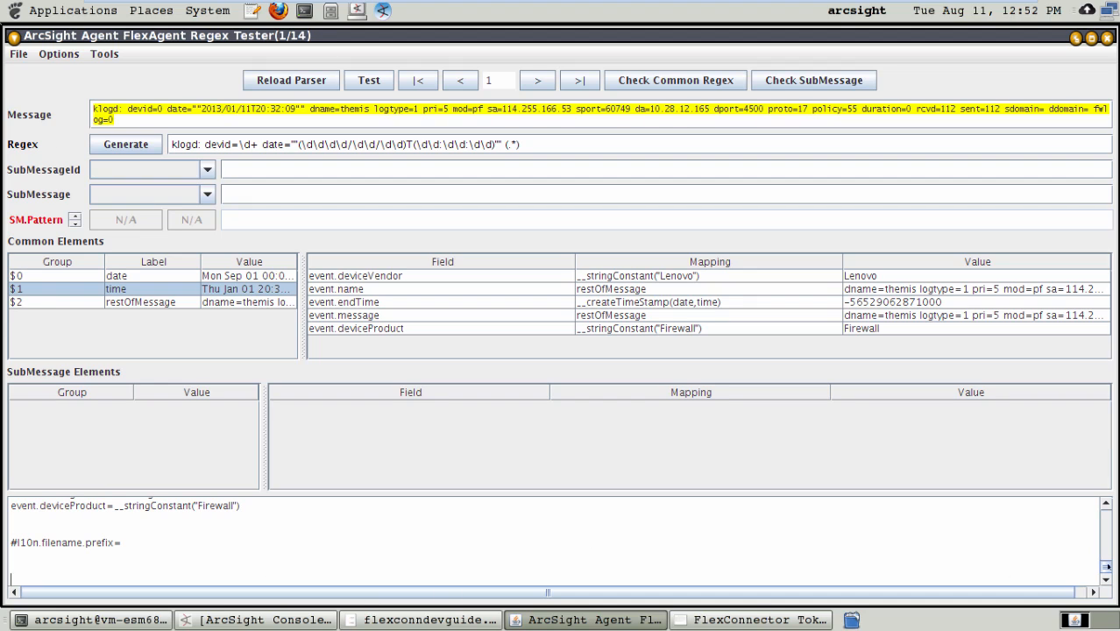
Step: Switch to the terminal session in the flexagent directory and list its files with ls -l
left_click_drag(1105, 560, 1105, 546)
left_click(250, 622)
left_click(143, 623)
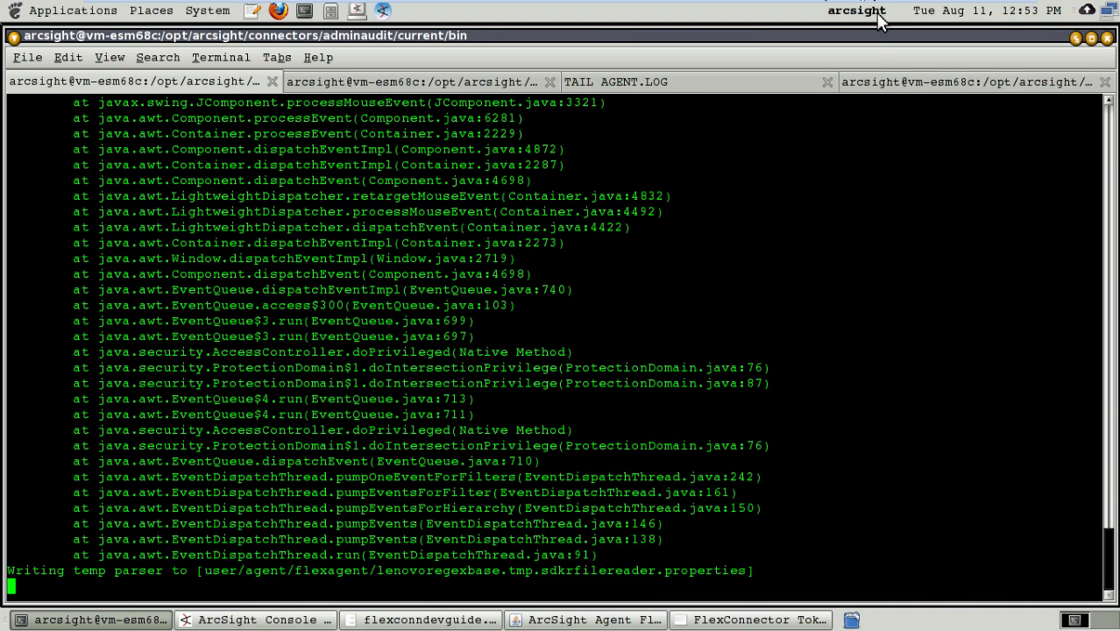
left_click(913, 86)
type("ls -l")
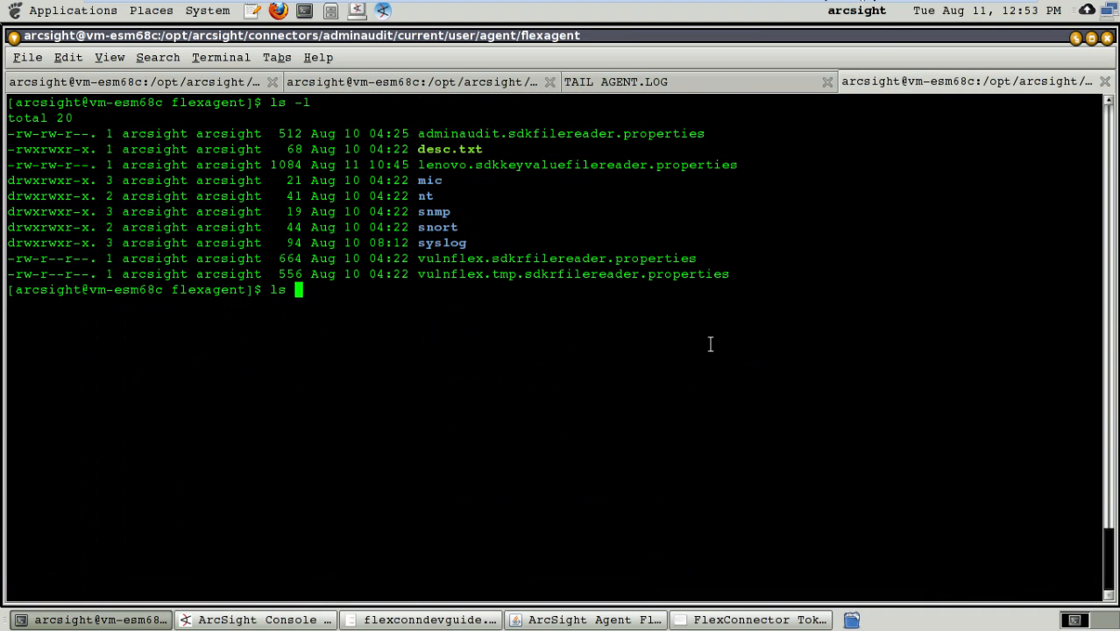
key("Return")
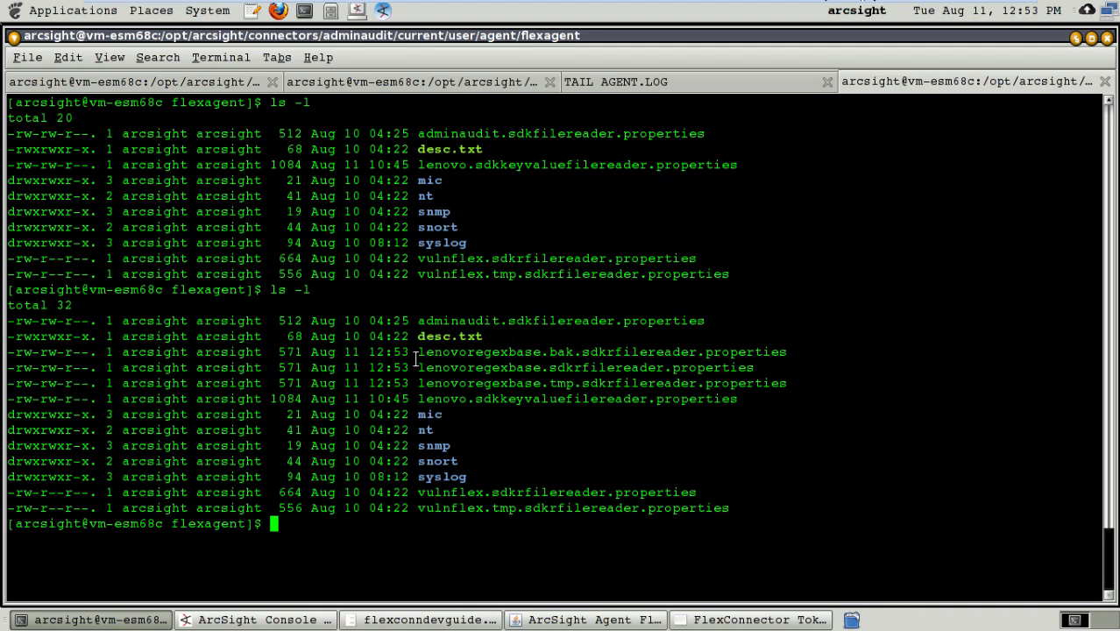
Step: Compare the lenovoregexbase and lenovo file names, and open lenovo.sdkkeyvaluefilereader.properties in vi
left_click_drag(417, 366, 535, 366)
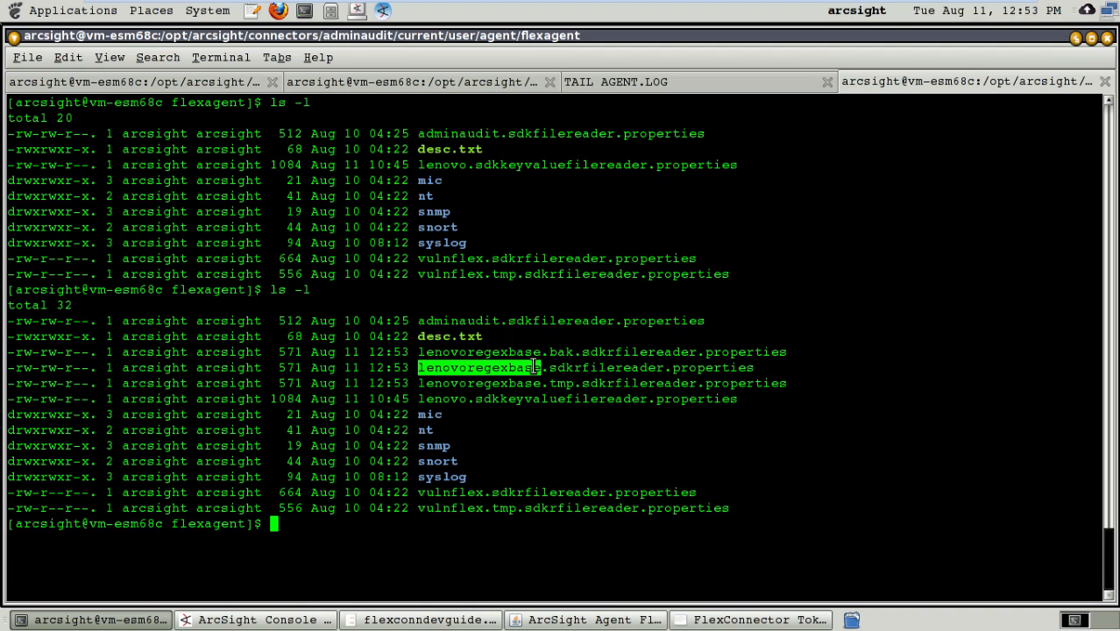
left_click_drag(418, 399, 629, 409)
left_click(627, 435)
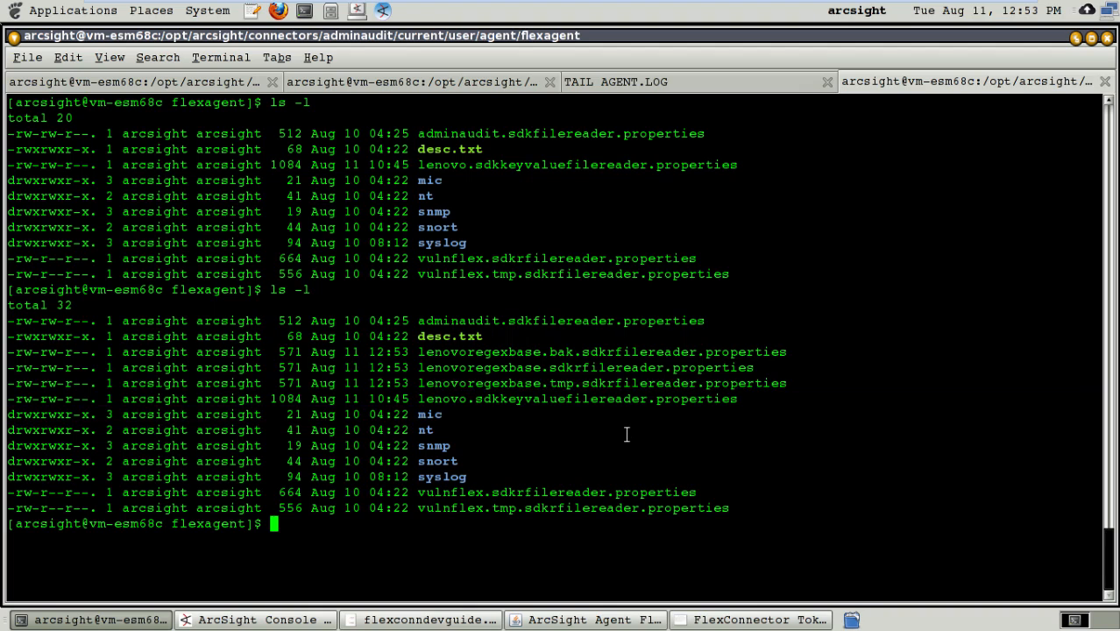
type("vi lenovo")
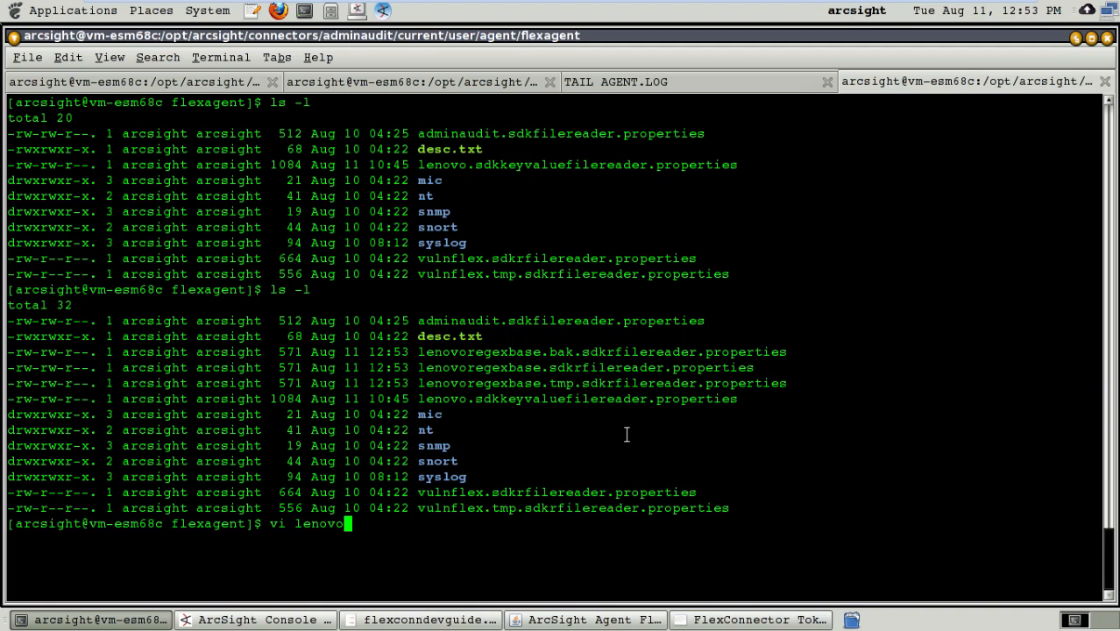
type(".s")
key("Tab")
key("Return")
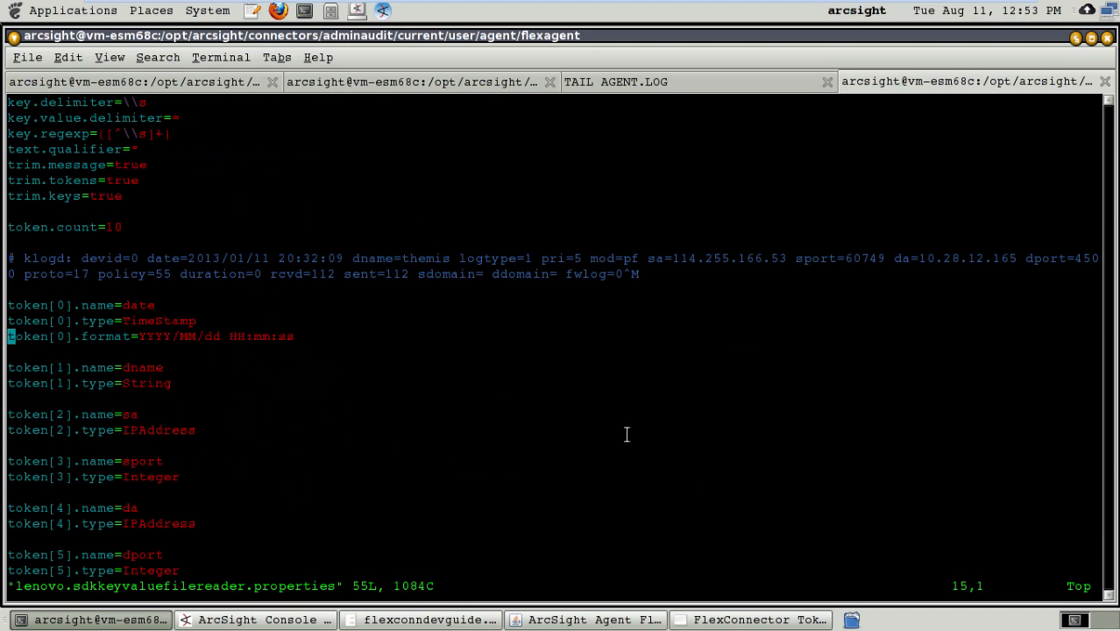
Step: Examine the sample klogd comment line and the nearby token definitions in the keyvalue properties file
key("Up")
key("Up")
key("Up")
key("Up")
key("Up")
key("Up")
key("Up")
key("Up")
key("Up")
key("Up")
key("Up")
key("Up")
key("Up")
key("Up")
key("Down")
key("Down")
key("Down")
key("Down")
key("Down")
key("Up")
key("Up")
key("Up")
key("Up")
key("Up")
key("Up")
key("Down")
key("Down")
key("Down")
key("Down")
key("Down")
key("Down")
key("Down")
key("Down")
key("Down")
key("Down")
key("Down")
key("Up")
key("Up")
key("Down")
key("Right")
key("Right")
key("Right")
key("Right")
key("Right")
key("Right")
key("Right")
key("Right")
key("Right")
key("Right")
key("Right")
key("Right")
key("Right")
key("Right")
key("Right")
key("Right")
key("Right")
key("Right")
key("Right")
key("Right")
key("Right")
key("Right")
key("Right")
key("Right")
key("Right")
key("Right")
key("Right")
key("Right")
key("Right")
key("Right")
key("Right")
key("Right")
key("Right")
key("Right")
key("Right")
key("Right")
key("Right")
key("Right")
key("Right")
key("Right")
key("Right")
key("Right")
key("Right")
key("Right")
key("Right")
key("Right")
key("Right")
key("Right")
key("Right")
key("Right")
key("Right")
key("Right")
key("Left")
key("Left")
key("Left")
key("Left")
key("Left")
key("Left")
key("Left")
key("Left")
key("Left")
key("Left")
key("Left")
key("Left")
key("Left")
key("Left")
key("Left")
key("Left")
key("Left")
key("Left")
key("Left")
key("Left")
key("Left")
key("Right")
key("Right")
key("Right")
key("Right")
key("Right")
key("Right")
key("Right")
key("Right")
key("Right")
key("Right")
Step: Return to the Regex Tester and inspect the (.*) capture group and its restOfMessage token
left_click(734, 622)
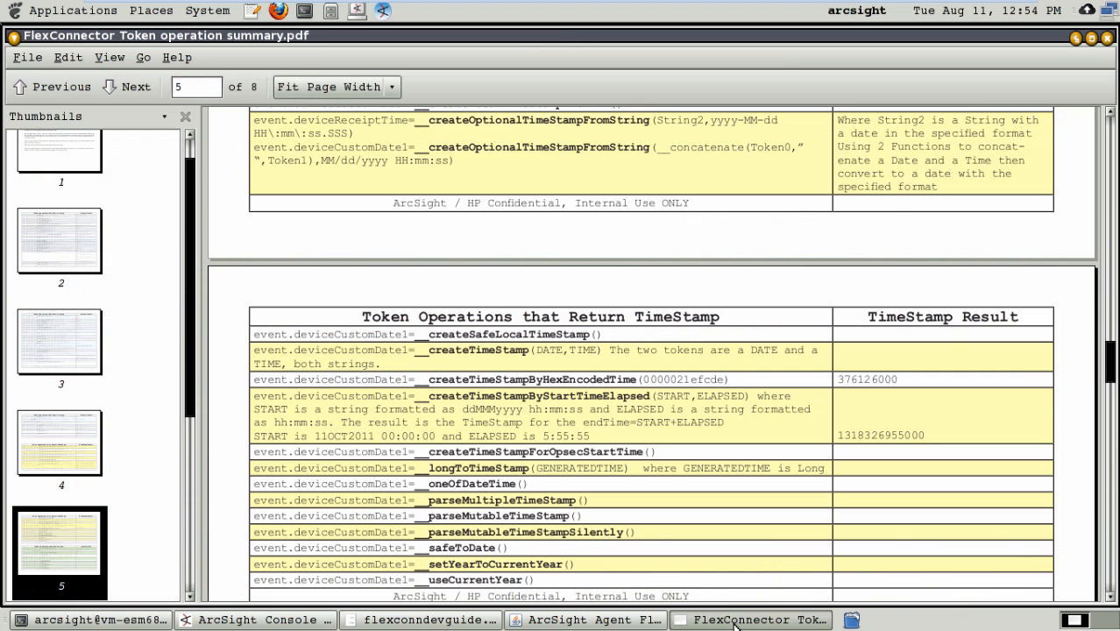
left_click(609, 622)
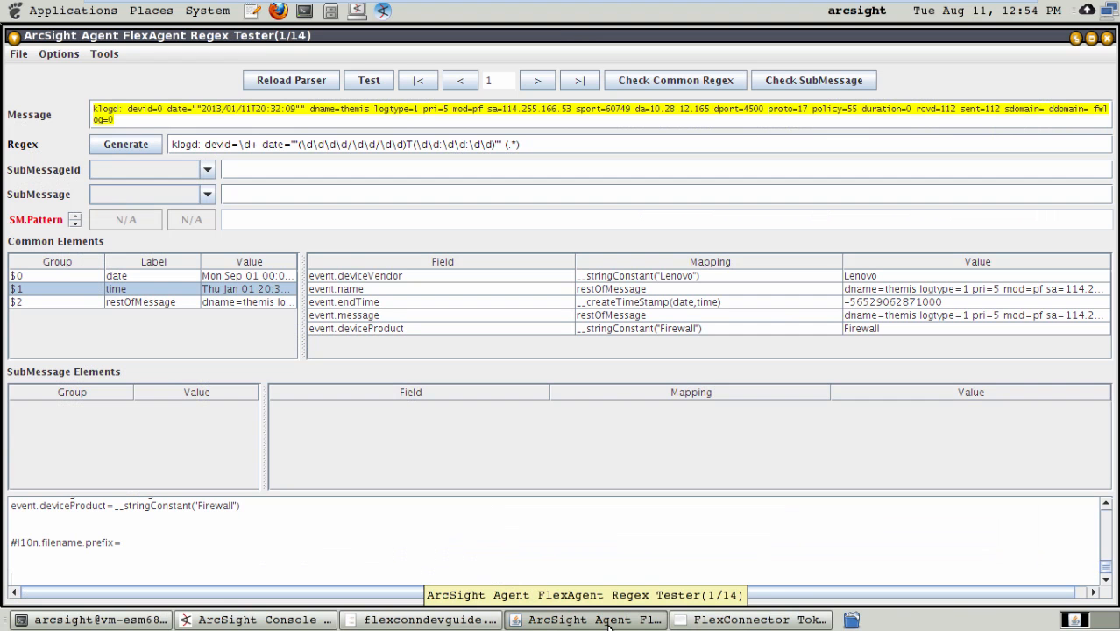
left_click_drag(524, 145, 501, 144)
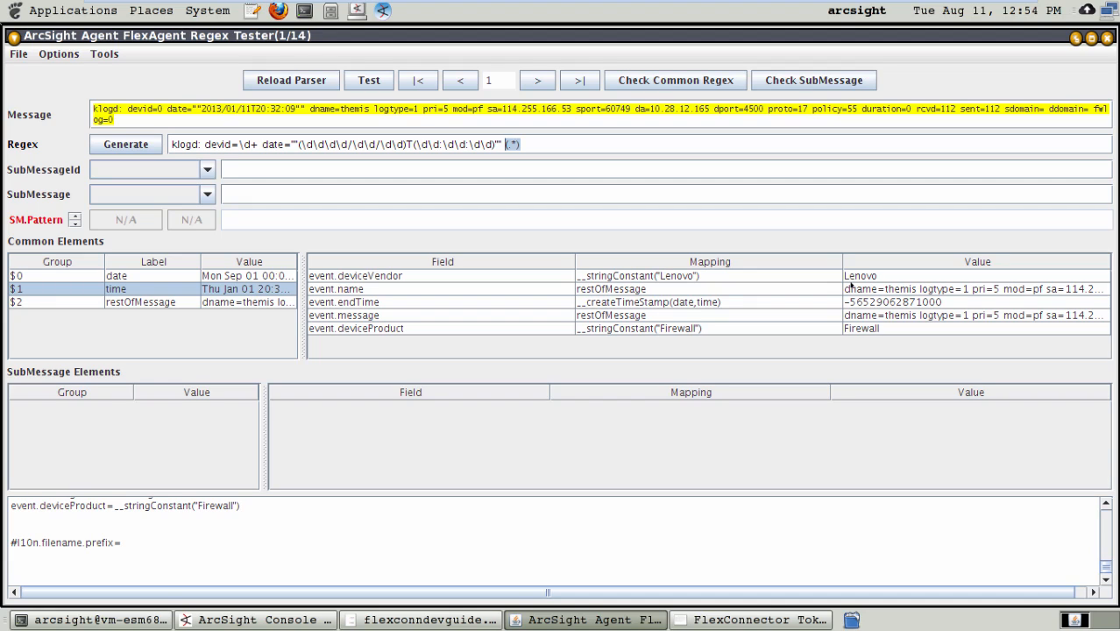
left_click(204, 302)
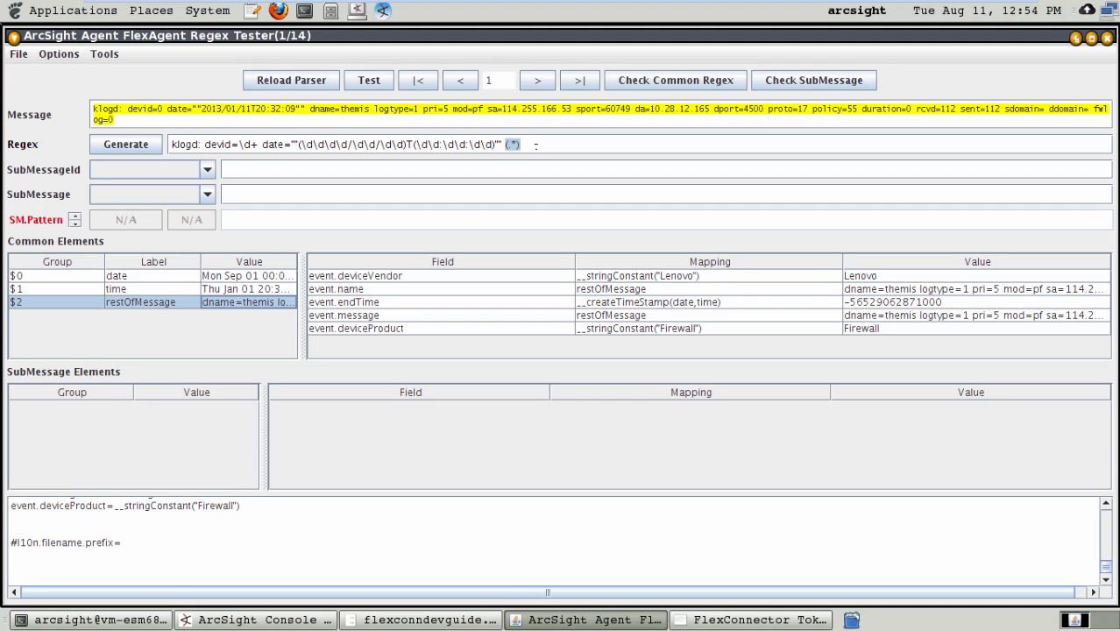
Step: Try the regex without the space before the final (.*) group, and save the FlexAgent regex file
left_click(535, 145)
key("BackSpace")
key("BackSpace")
key("BackSpace")
key("BackSpace")
key("BackSpace")
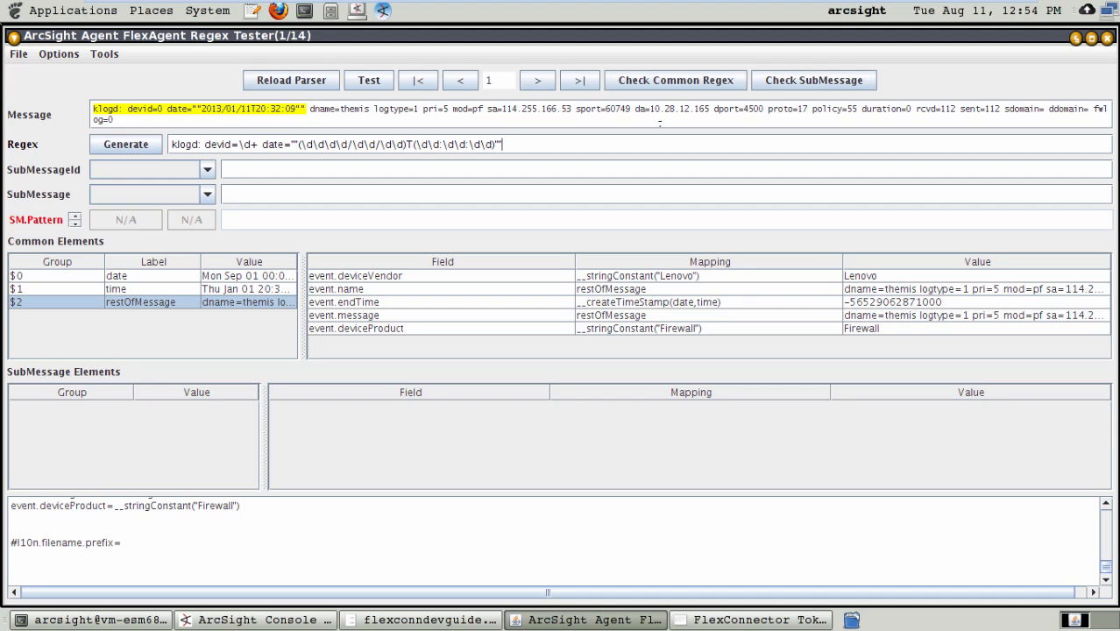
type("(")
type(".*)")
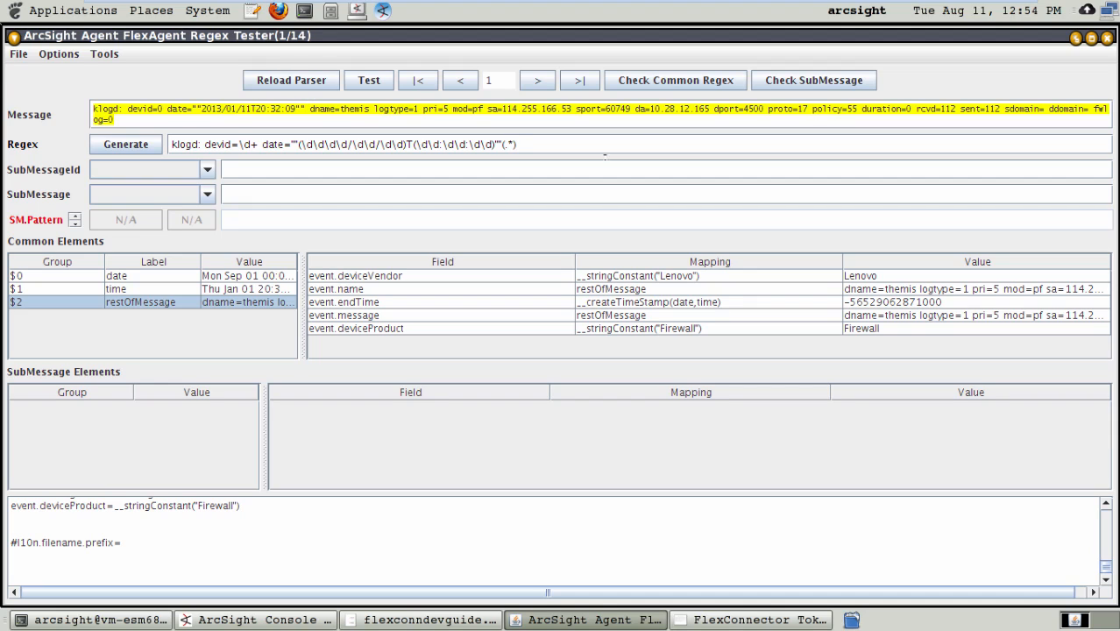
left_click(18, 53)
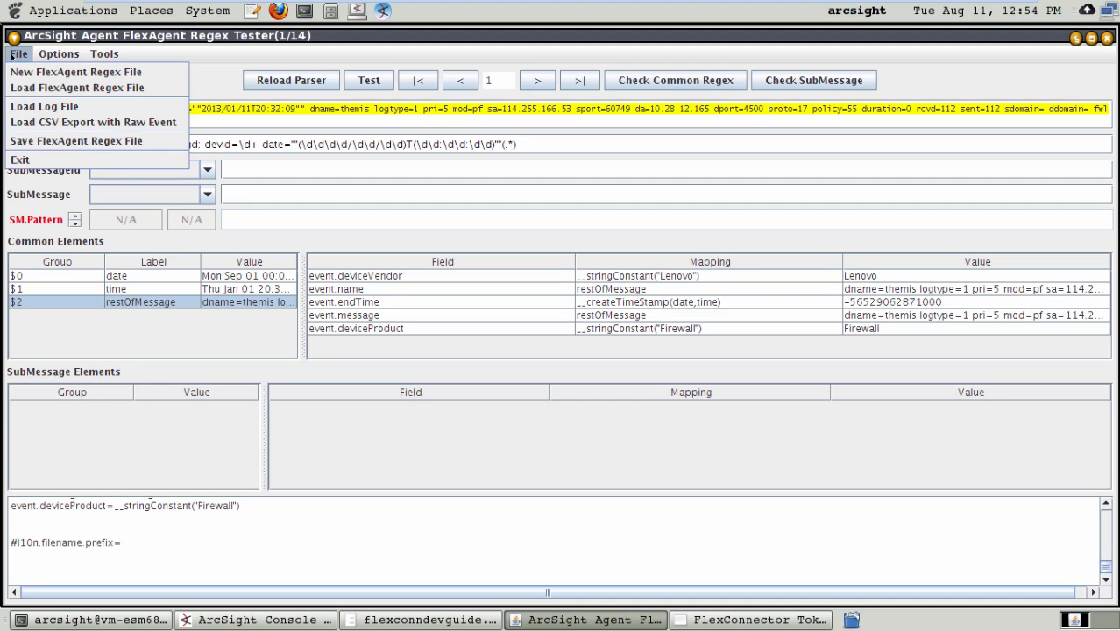
left_click(50, 142)
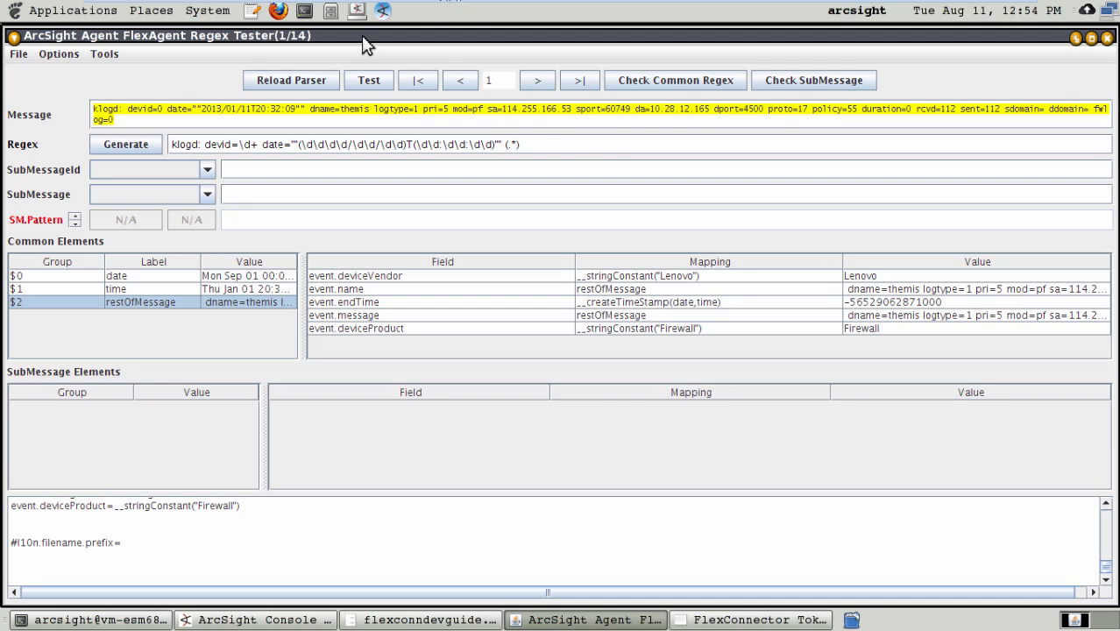
Step: Restore the space before the regex's final (.*) group and save the FlexAgent regex file again
left_click(19, 53)
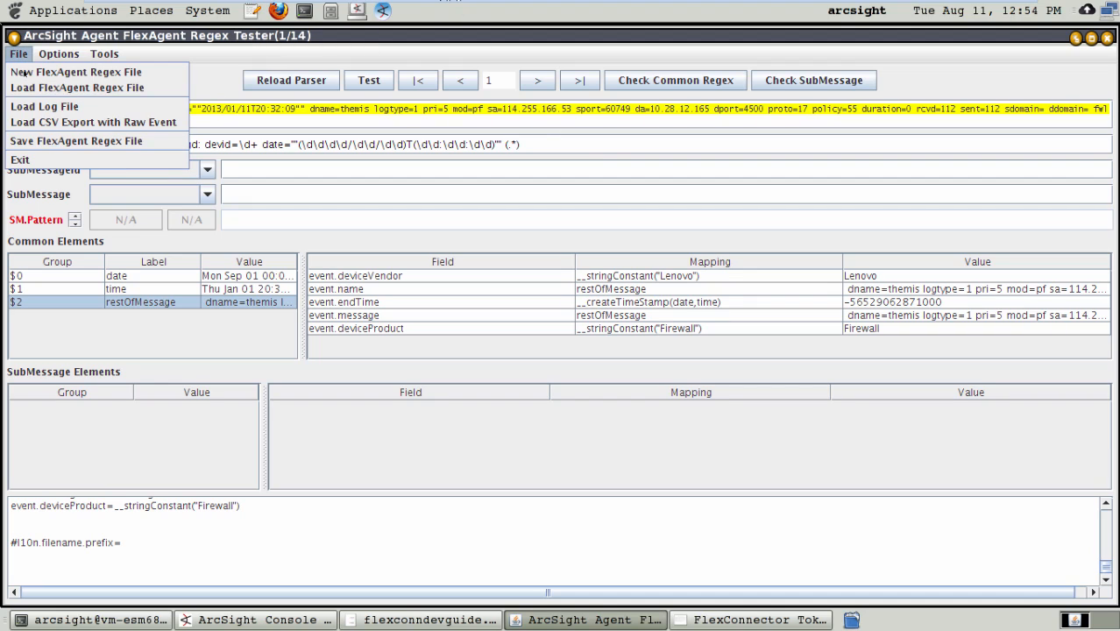
left_click(35, 142)
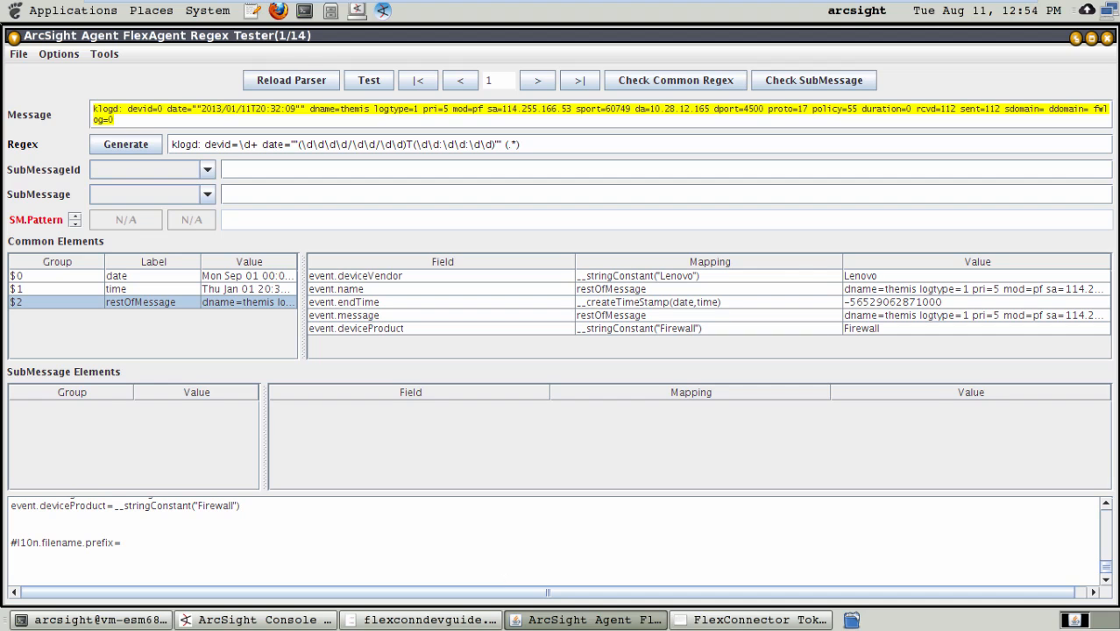
Step: Check the trim settings of the keyvalue properties file in the terminal, and return to the Regex Tester
left_click(154, 622)
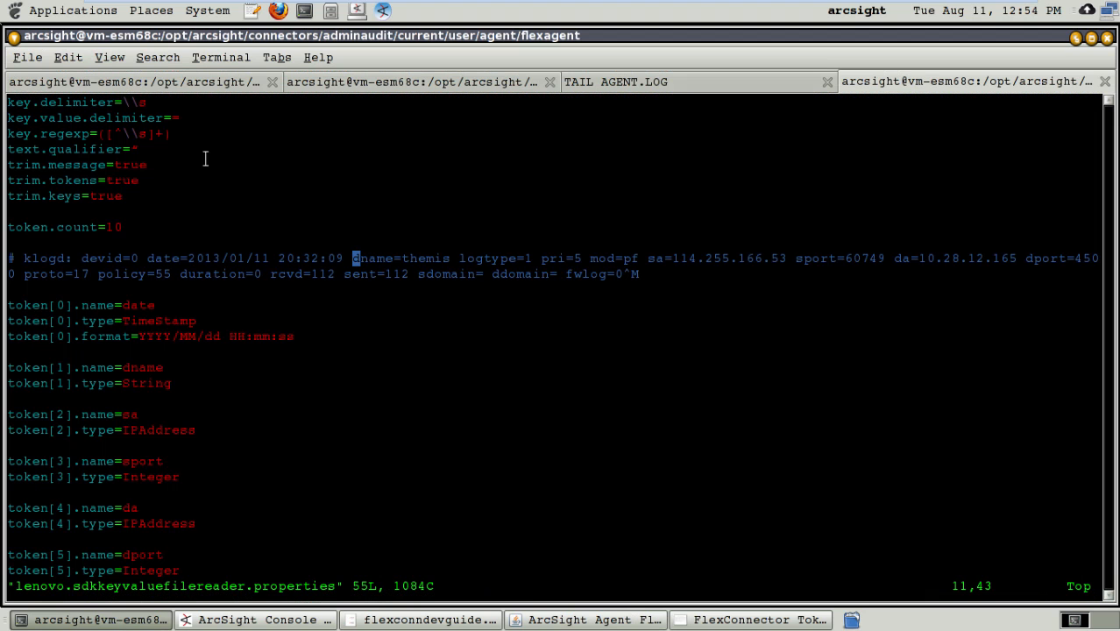
left_click_drag(125, 190, 112, 162)
left_click(705, 622)
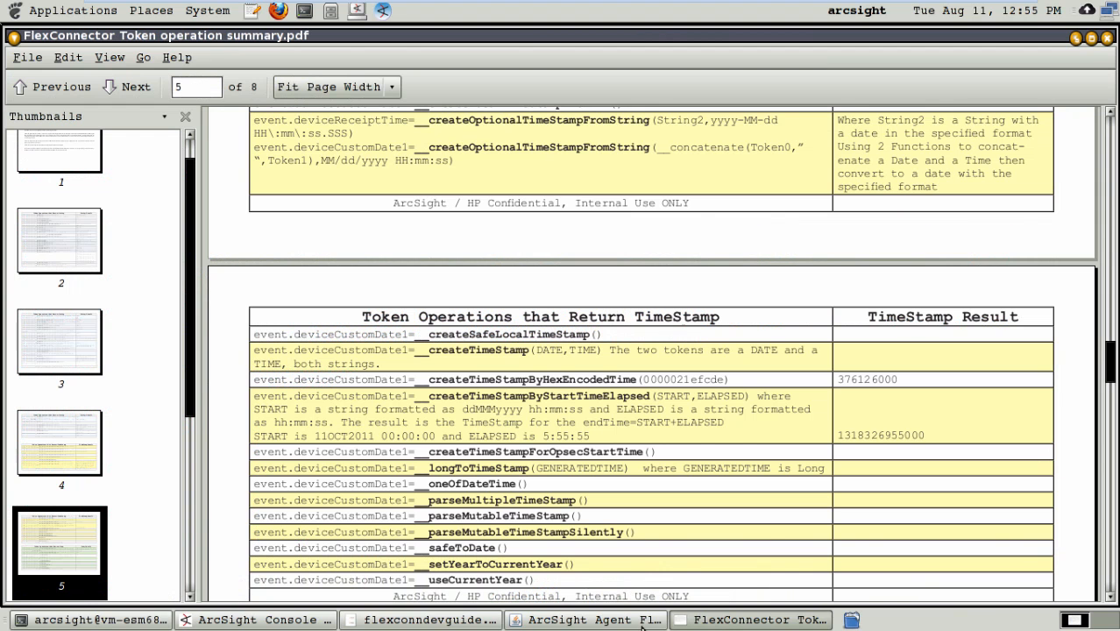
left_click(626, 622)
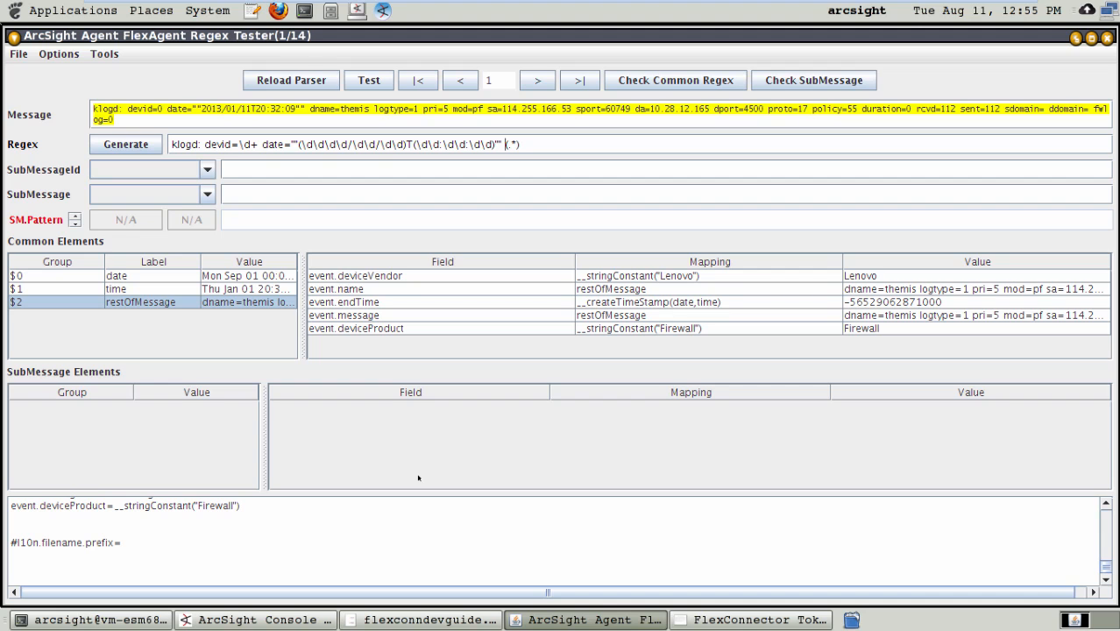
Step: Return to the terminal and quit the editor showing lenovo.sdkkeyvaluefilereader.properties
left_click(99, 621)
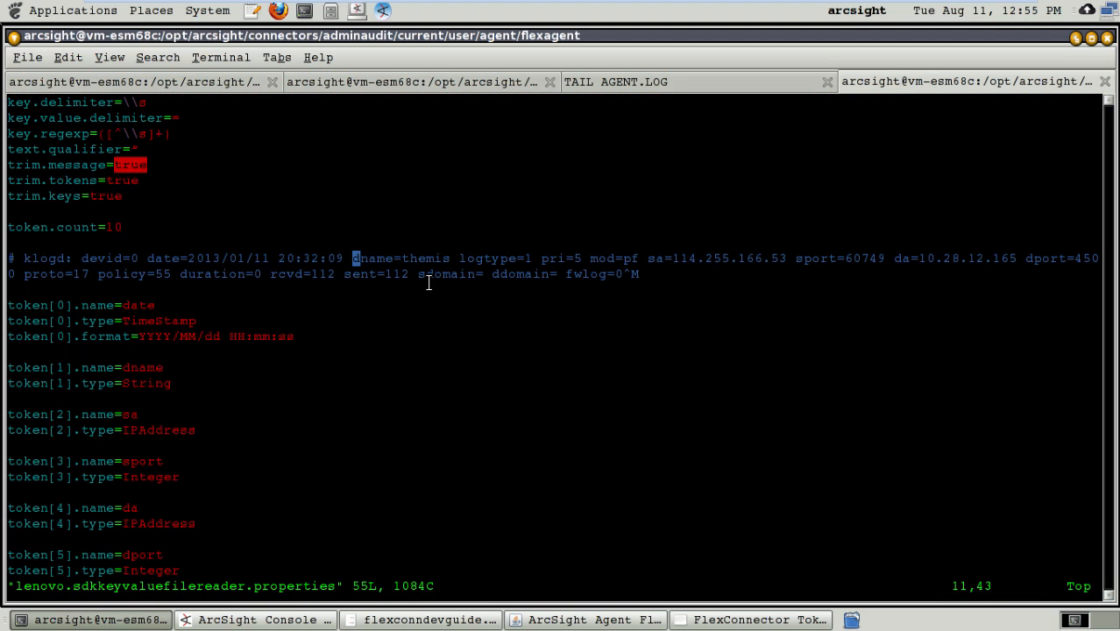
type("q")
key("Return")
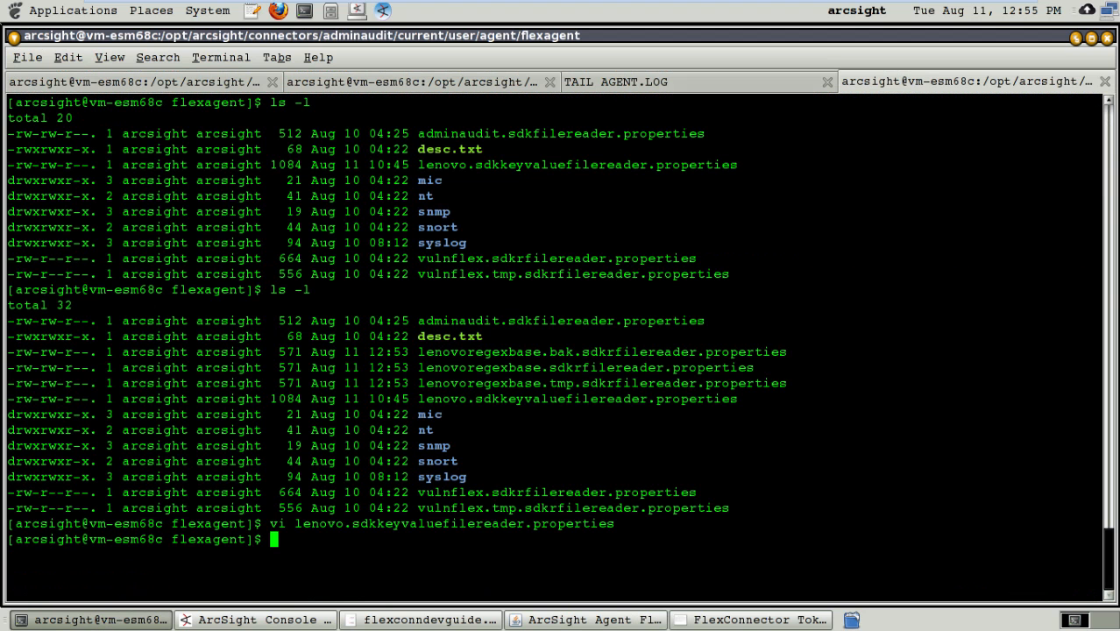
Step: Close the FlexAgent Regex Tester and minimize the FlexConnector Token operation summary PDF to get back to the terminal
left_click(197, 75)
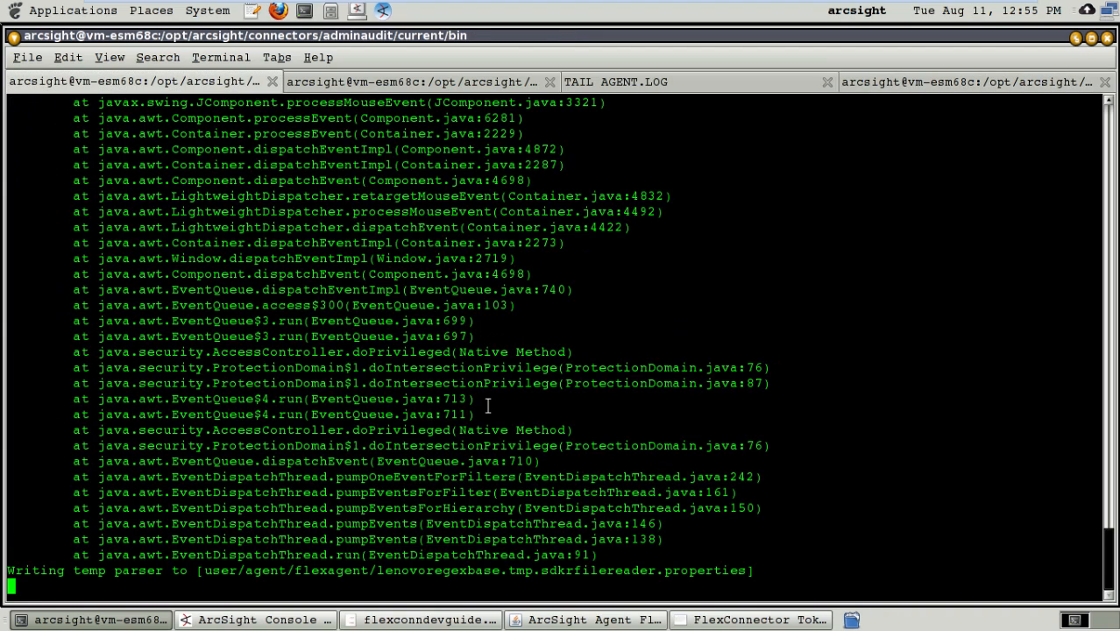
left_click(716, 624)
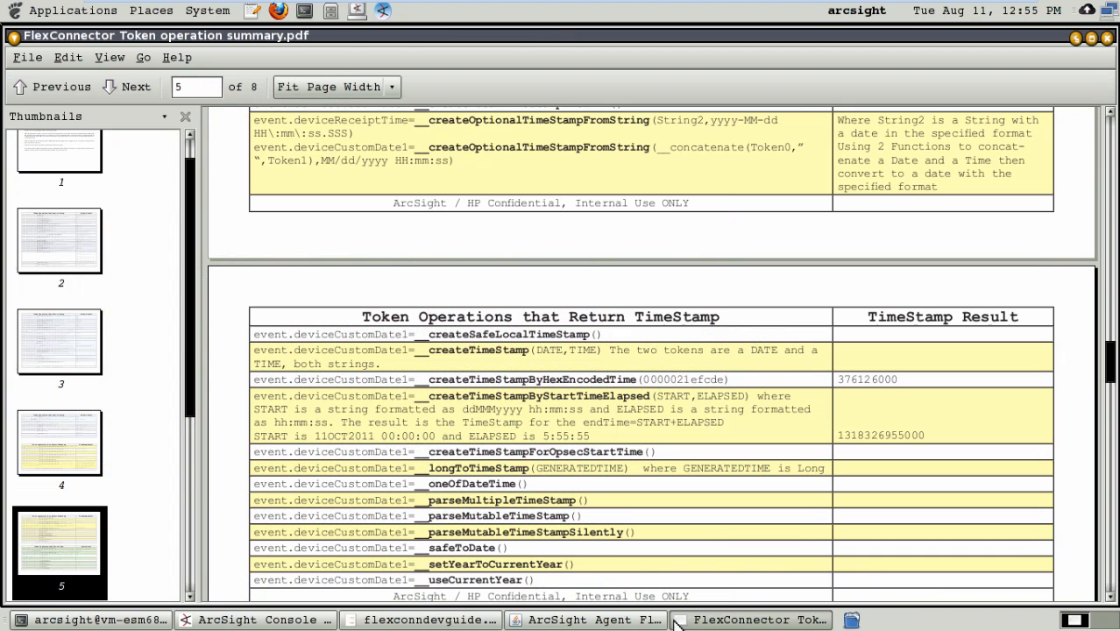
left_click(605, 622)
left_click(1107, 38)
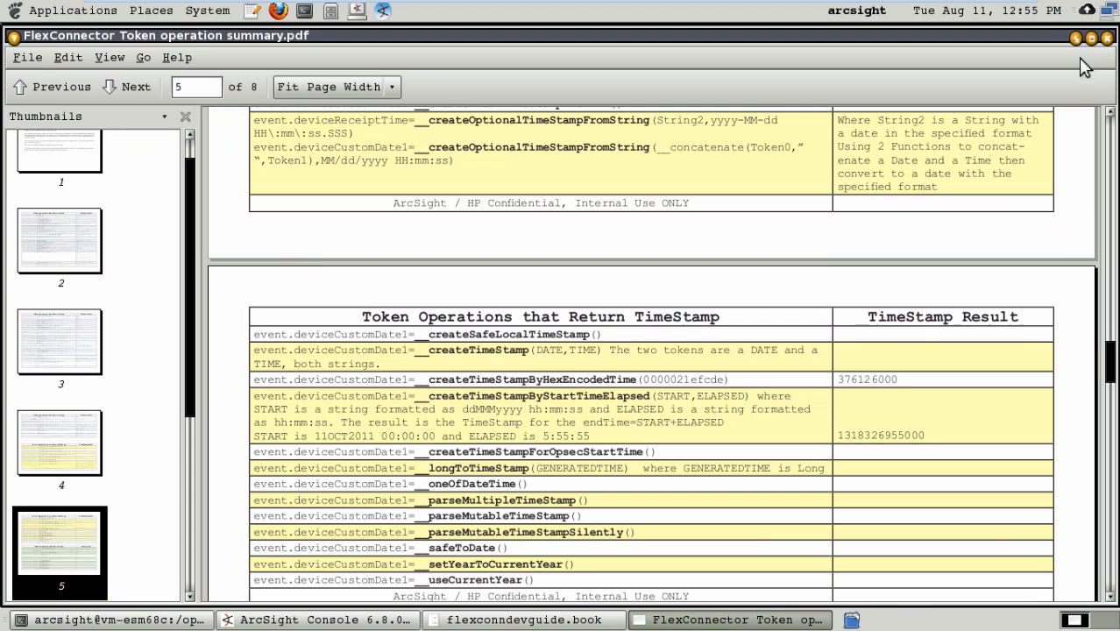
left_click(1076, 38)
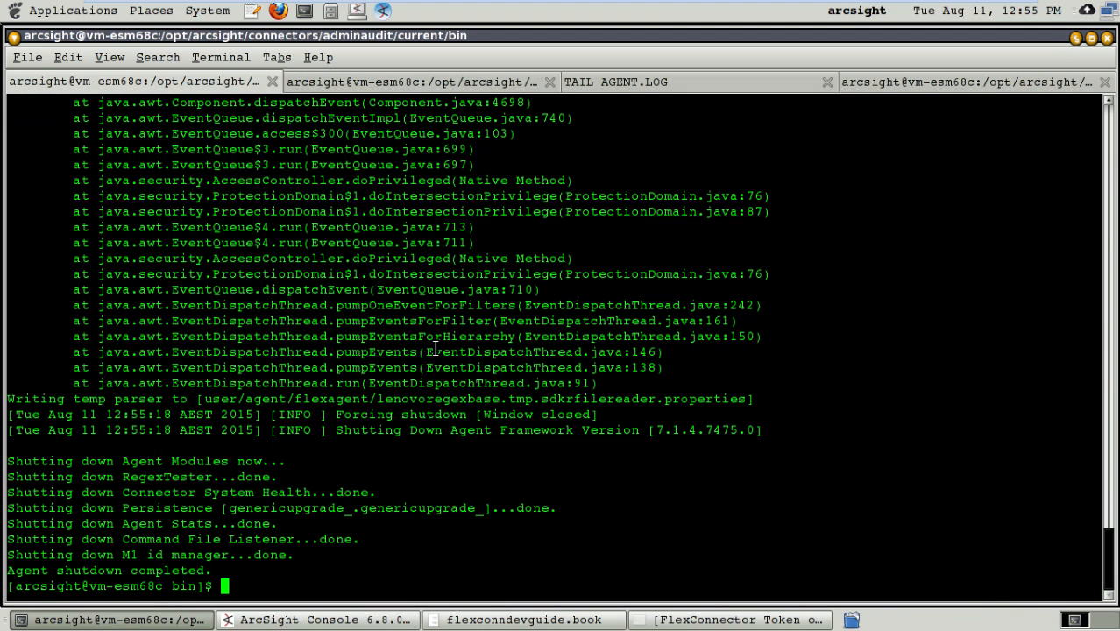
Step: Prepare the command ./arcsight agents at the connector's bin prompt without running it
key("Return")
key("Return")
type("./ar")
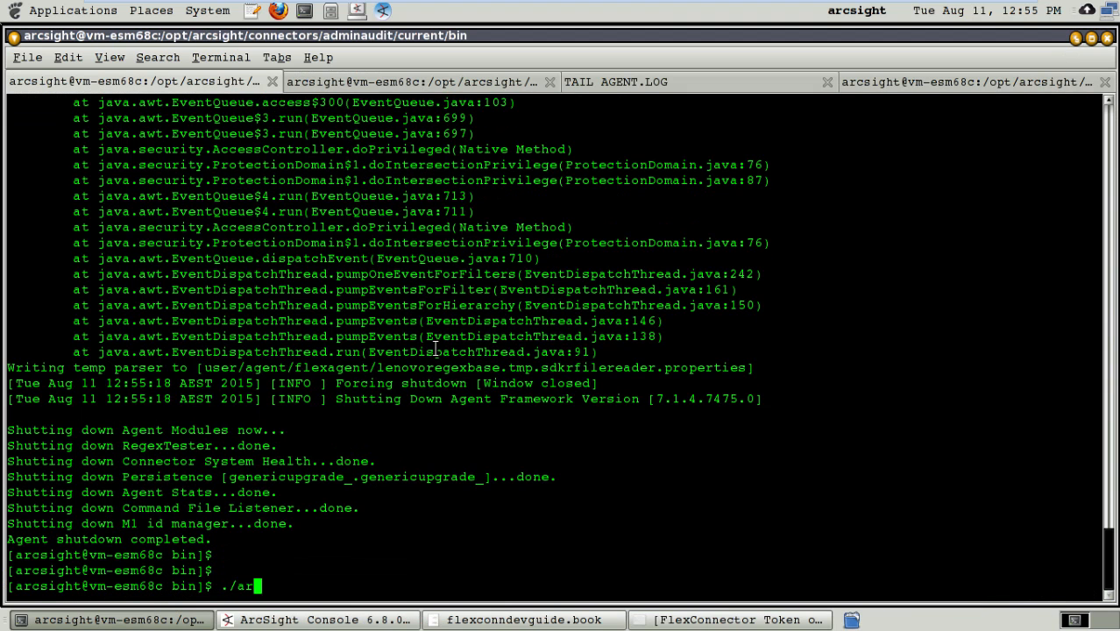
type("csight agents")
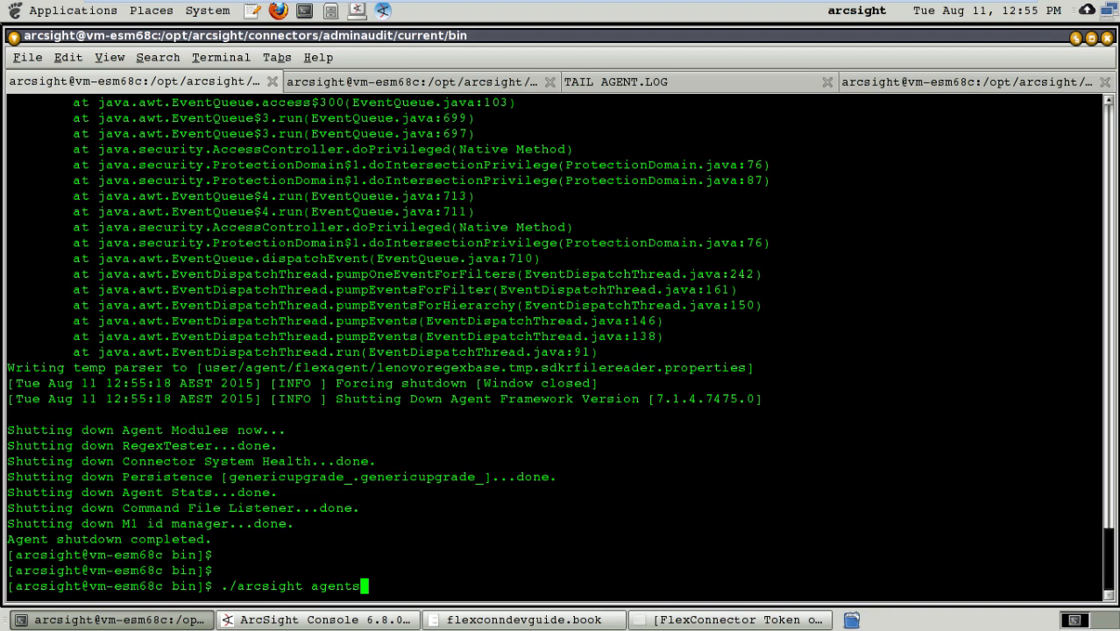
Step: Add blank lines to the TAIL AGENT.LOG terminal to separate old entries from new ones
left_click(640, 81)
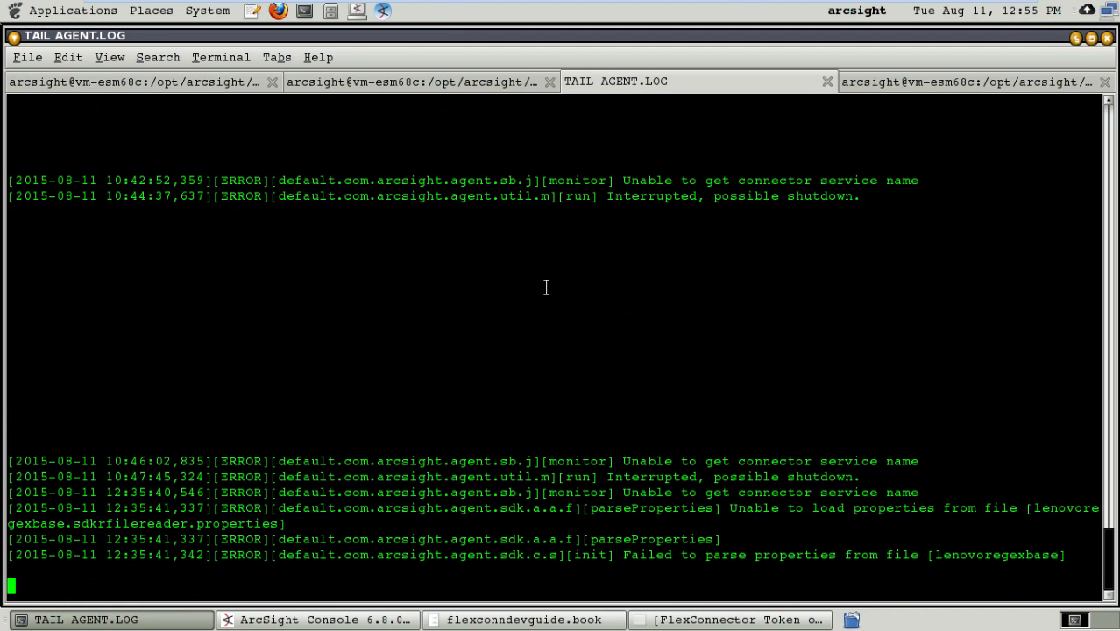
key("Return")
key("Return")
key("Return")
key("Return")
key("Return")
key("Return")
key("Return")
key("Return")
key("Return")
key("Return")
key("Return")
key("Return")
key("Return")
key("Return")
key("Return")
key("Return")
key("Return")
key("Return")
key("Return")
key("Return")
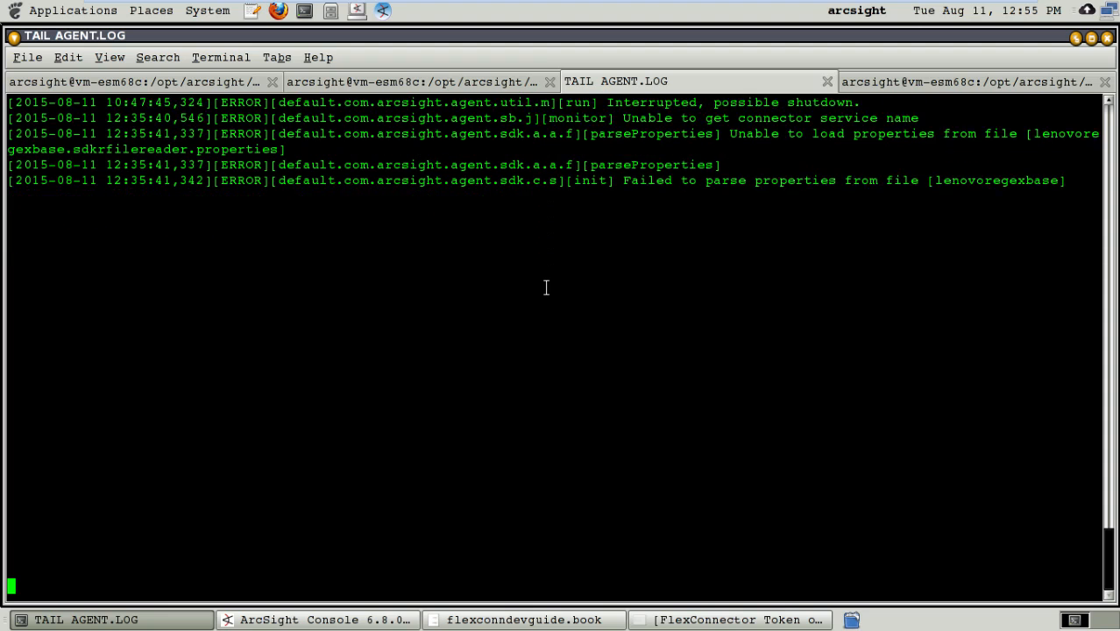
key("Return")
key("Return")
key("Return")
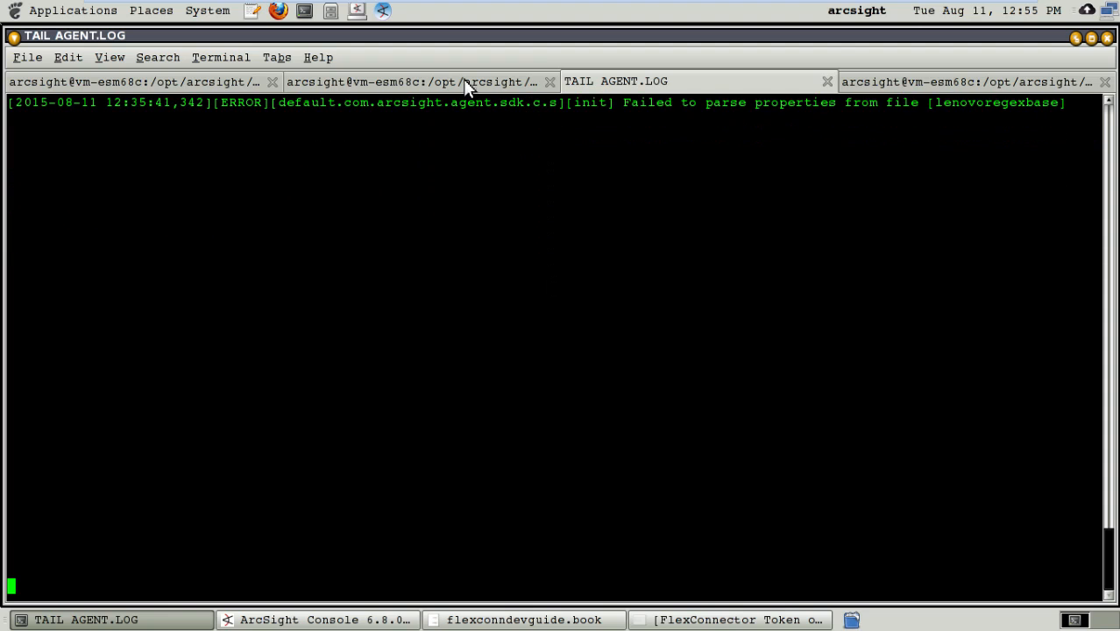
Step: List the lenovologs directory and display the contents of lenovo_fw_event.txt to check the source log
left_click(419, 81)
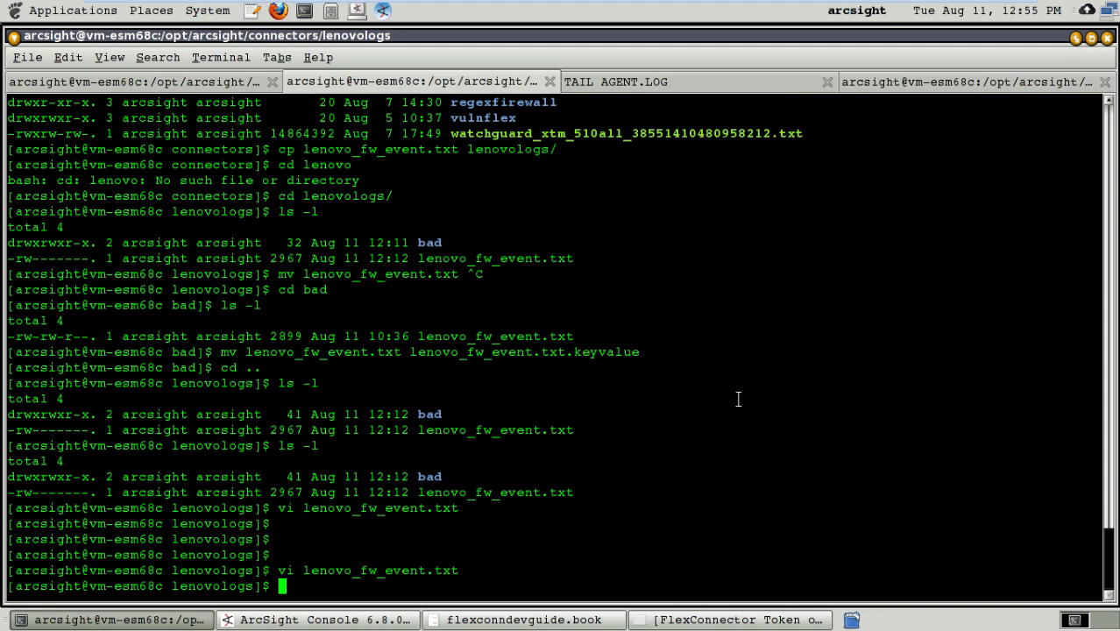
type("ls -l")
key("Return")
type("cat lenovo_fw_event.txt")
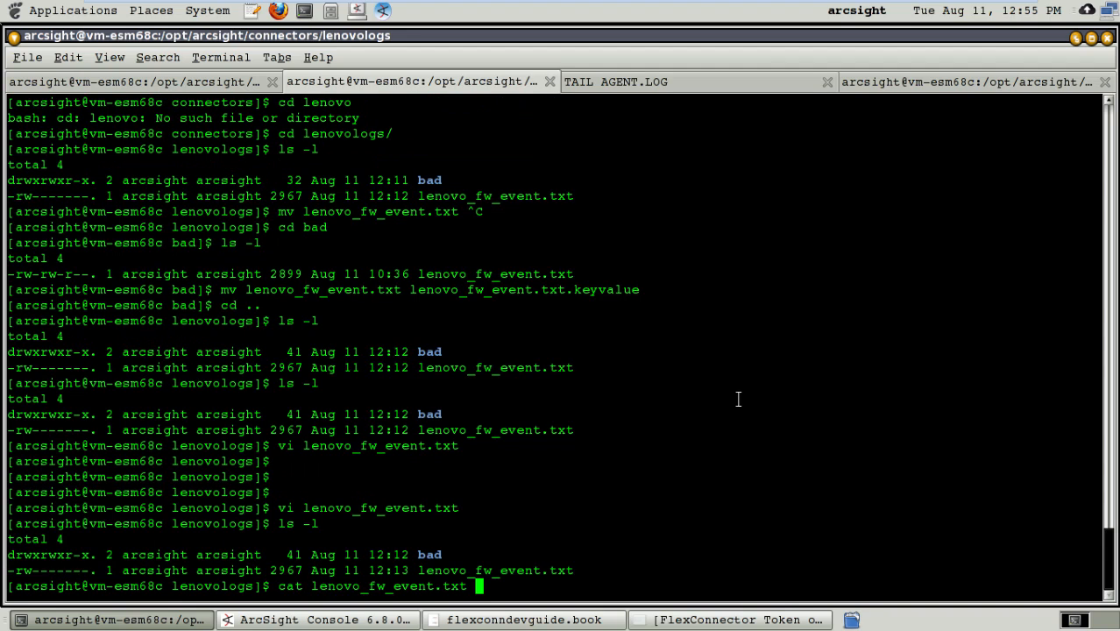
key("Return")
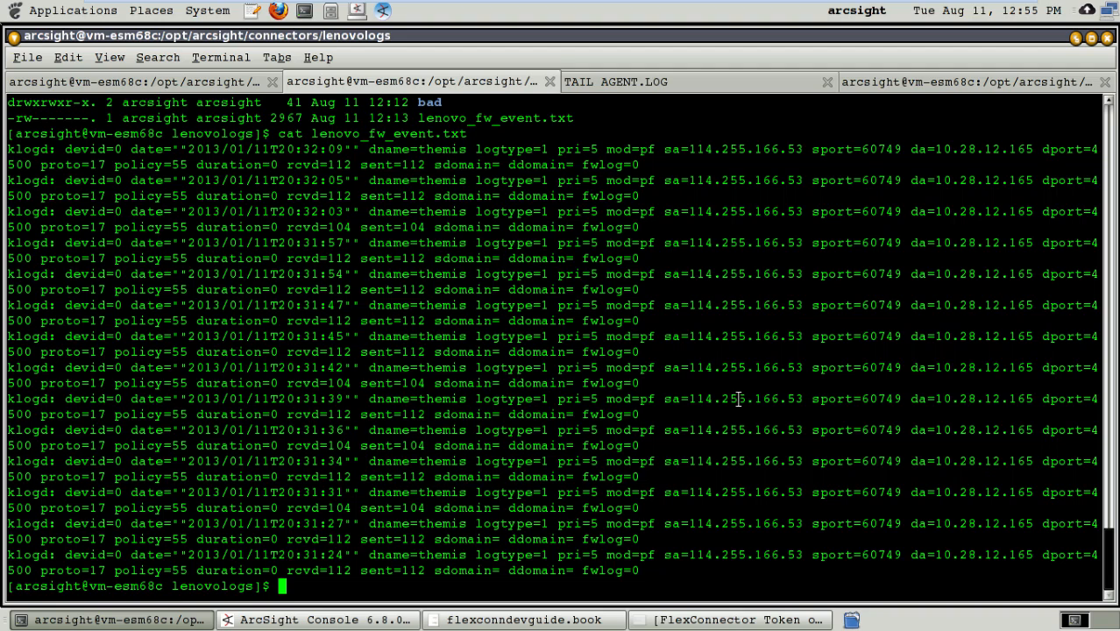
Step: Clear the lenovologs terminal, and start the connector by running the prepared ./arcsight agents command in the bin terminal
type("clear")
key("Return")
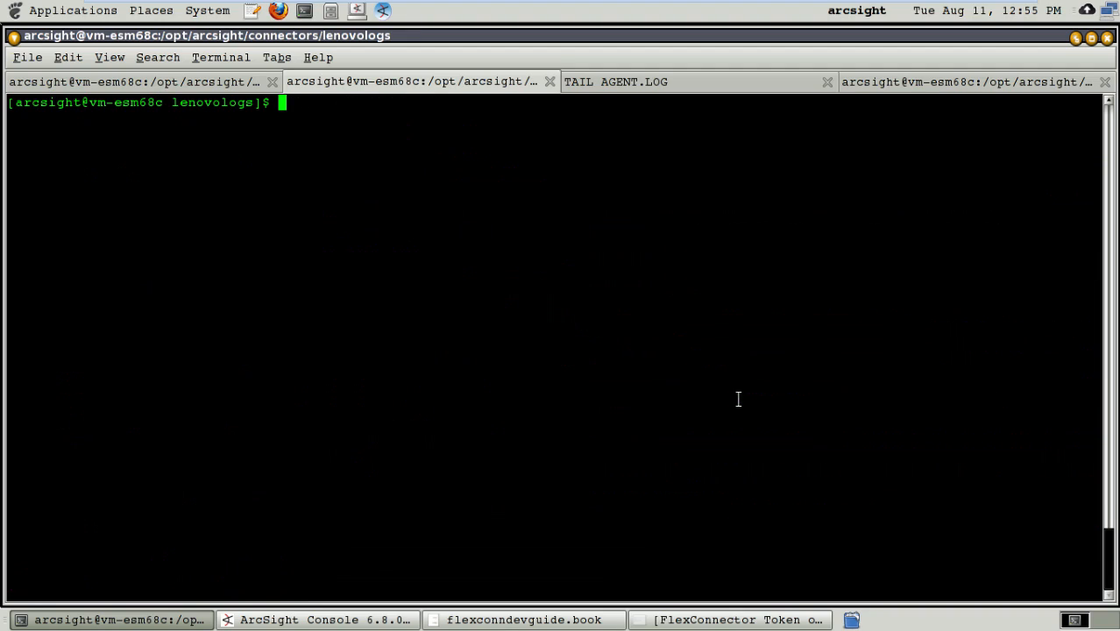
left_click(211, 80)
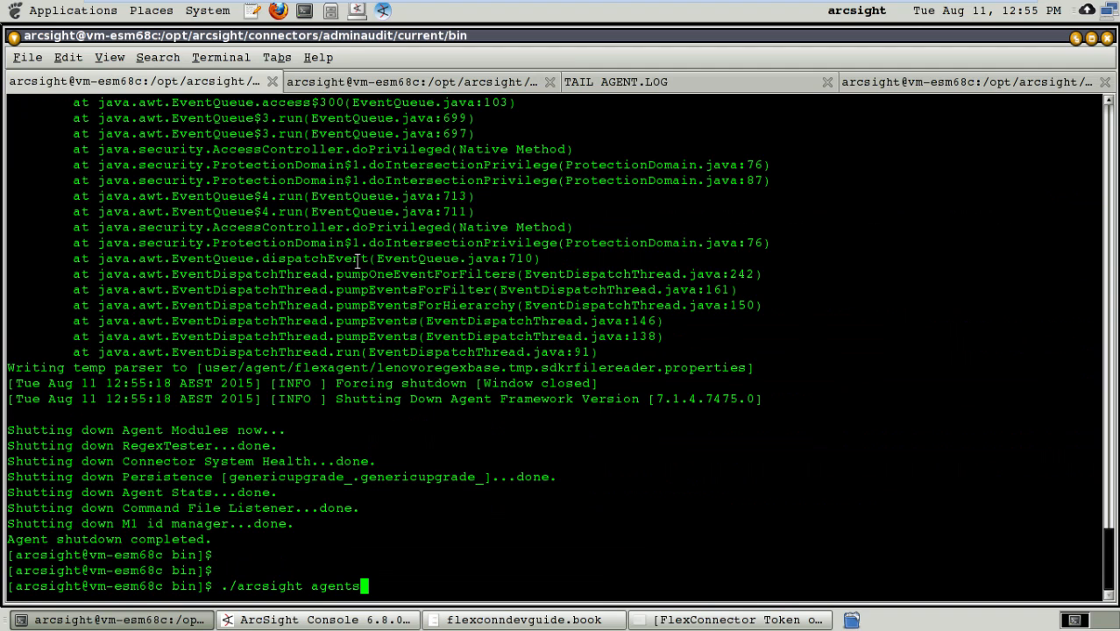
key("Return")
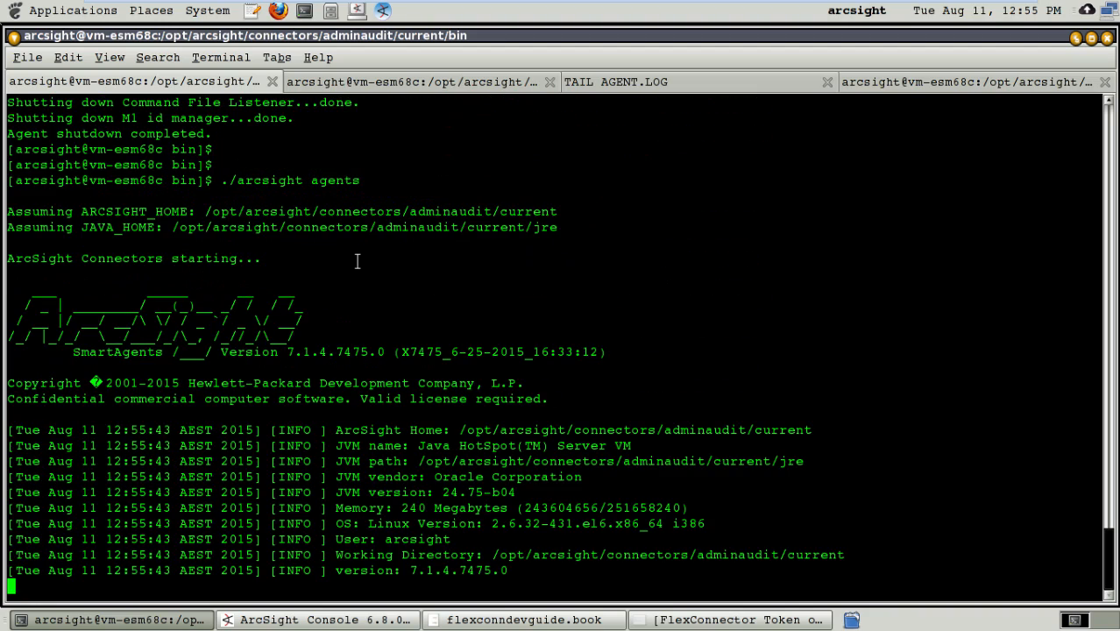
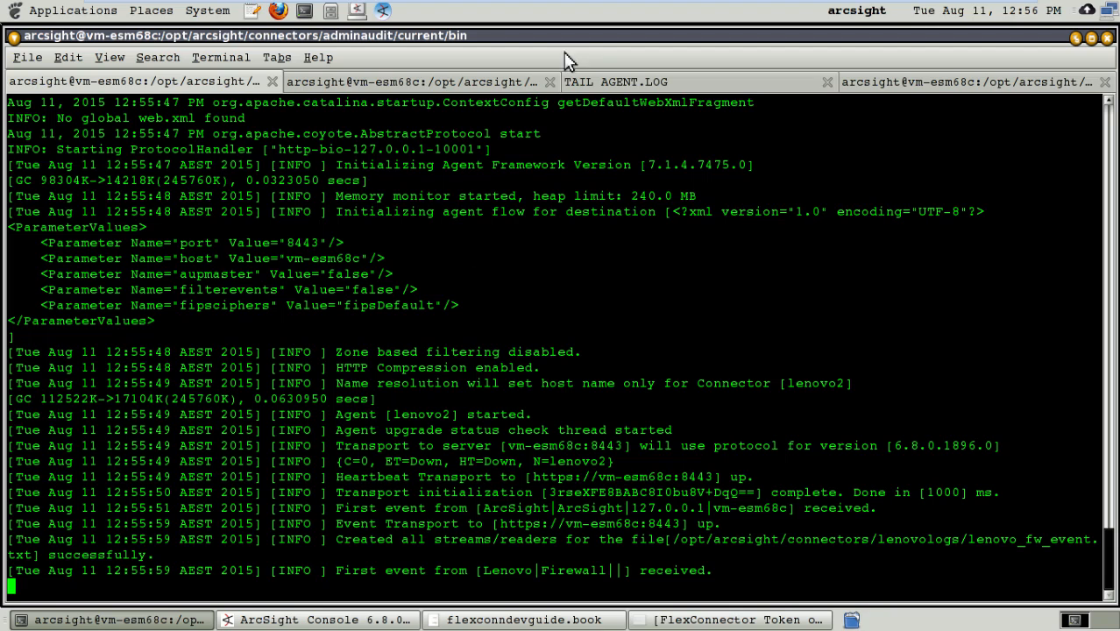
Step: Check the TAIL AGENT.LOG terminal for connector errors and add blank lines below the existing entries
left_click(653, 83)
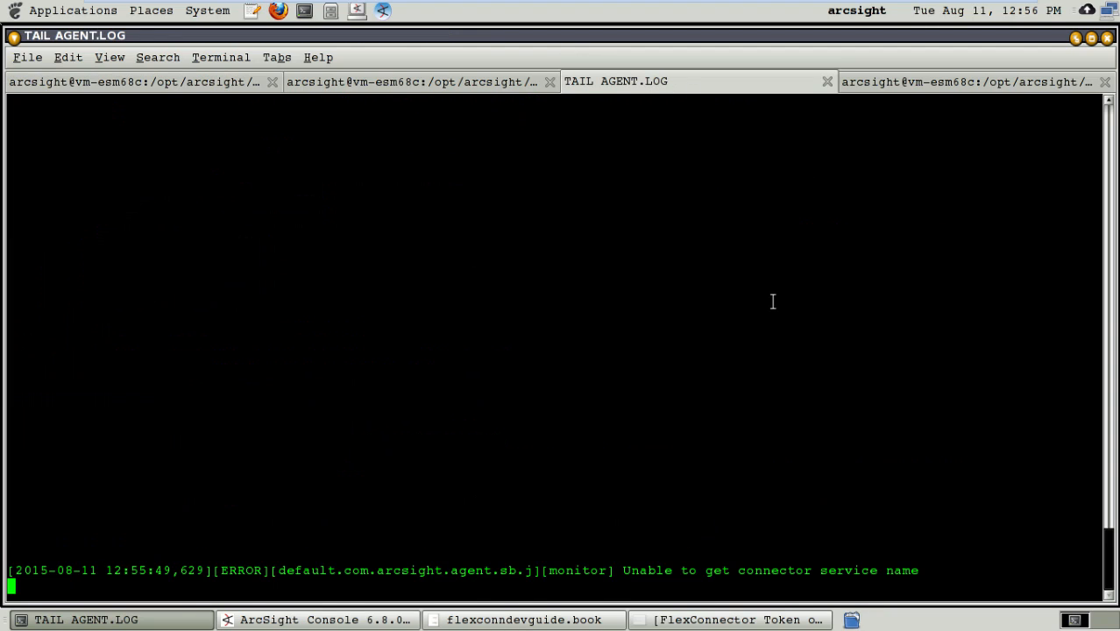
key("Return")
key("Return")
key("Return")
key("Return")
key("Return")
key("Return")
key("Return")
key("Return")
key("Return")
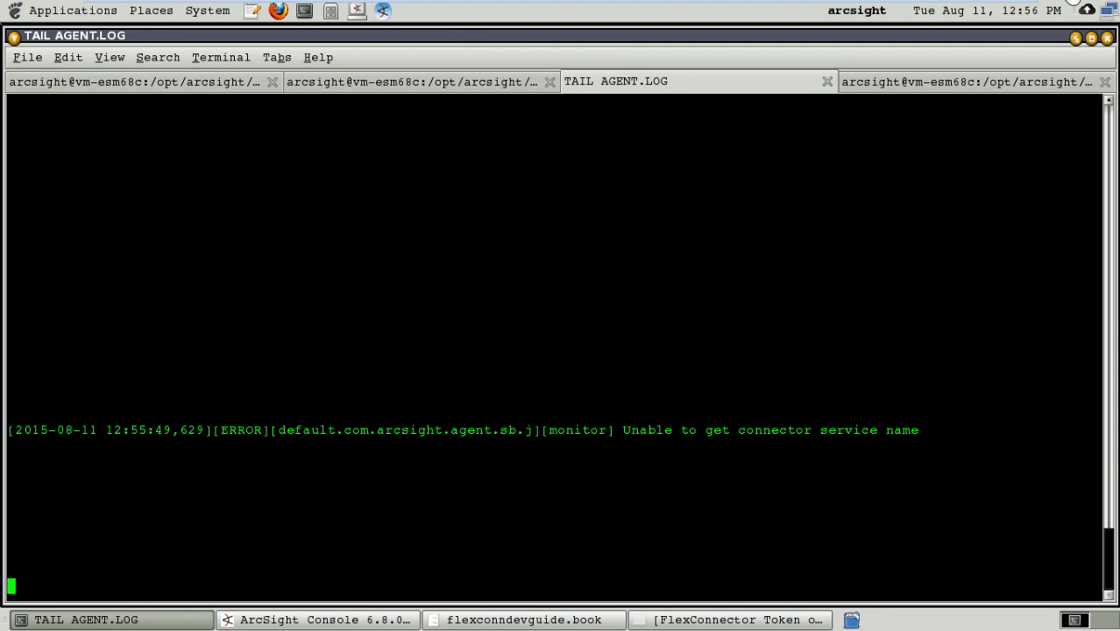
Step: Switch to ArcSight Console and widen the Name column of the active channel to examine the full Lenovo firewall event text
left_click(296, 620)
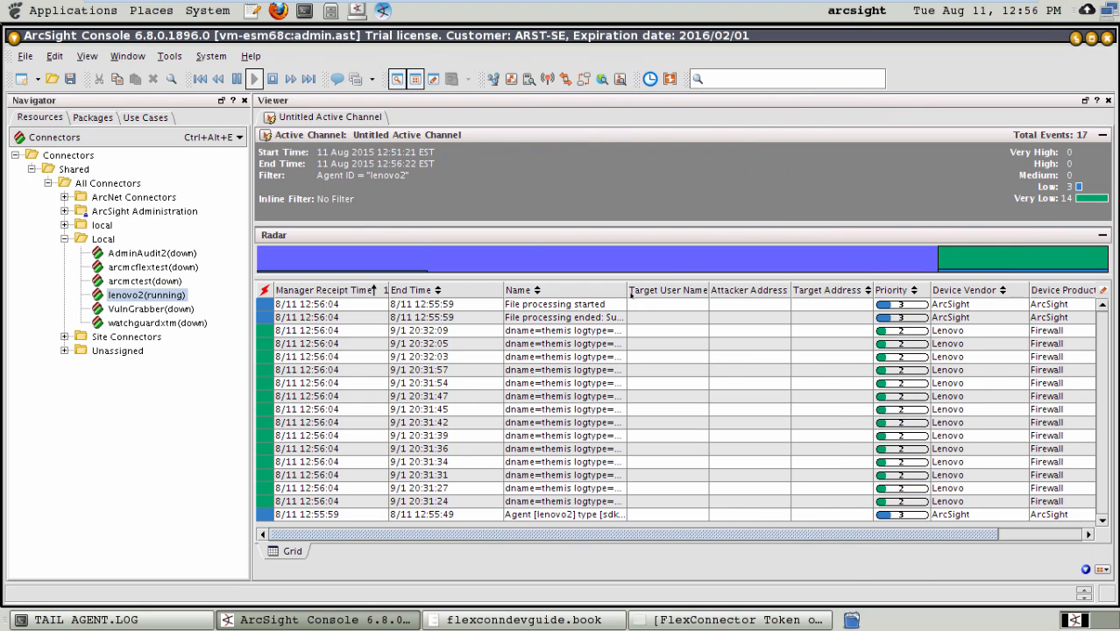
left_click_drag(627, 290, 764, 288)
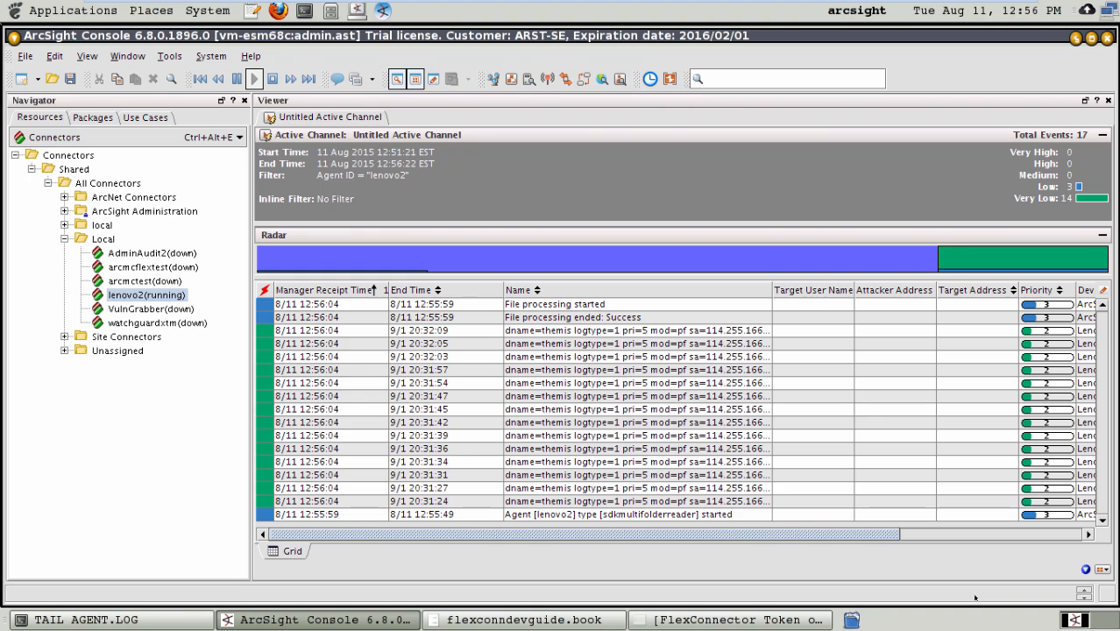
left_click(400, 333)
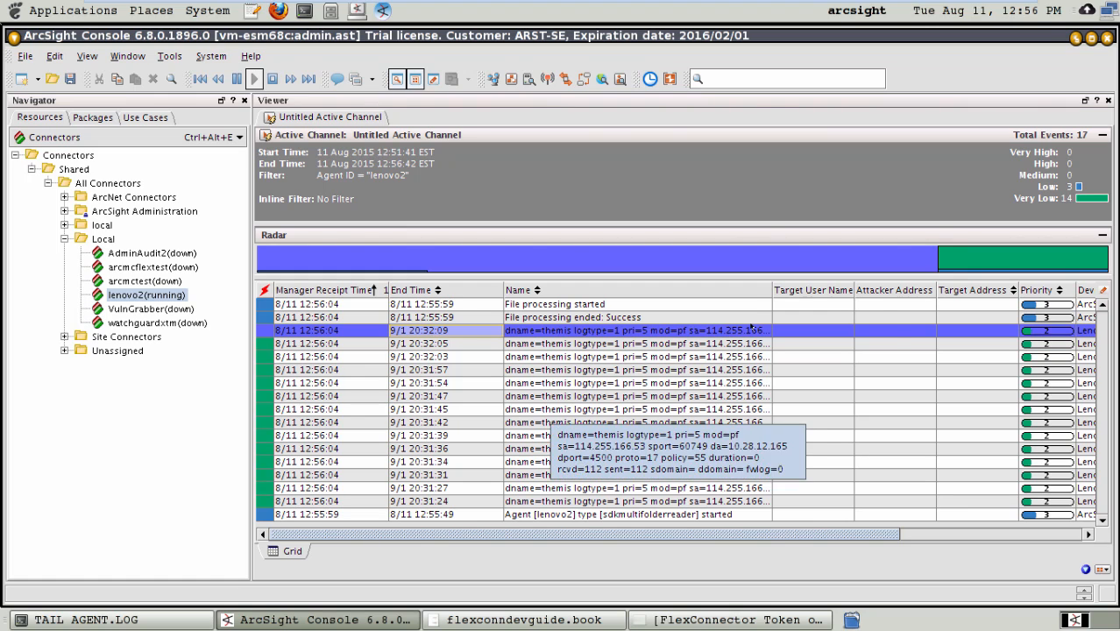
left_click_drag(771, 290, 879, 290)
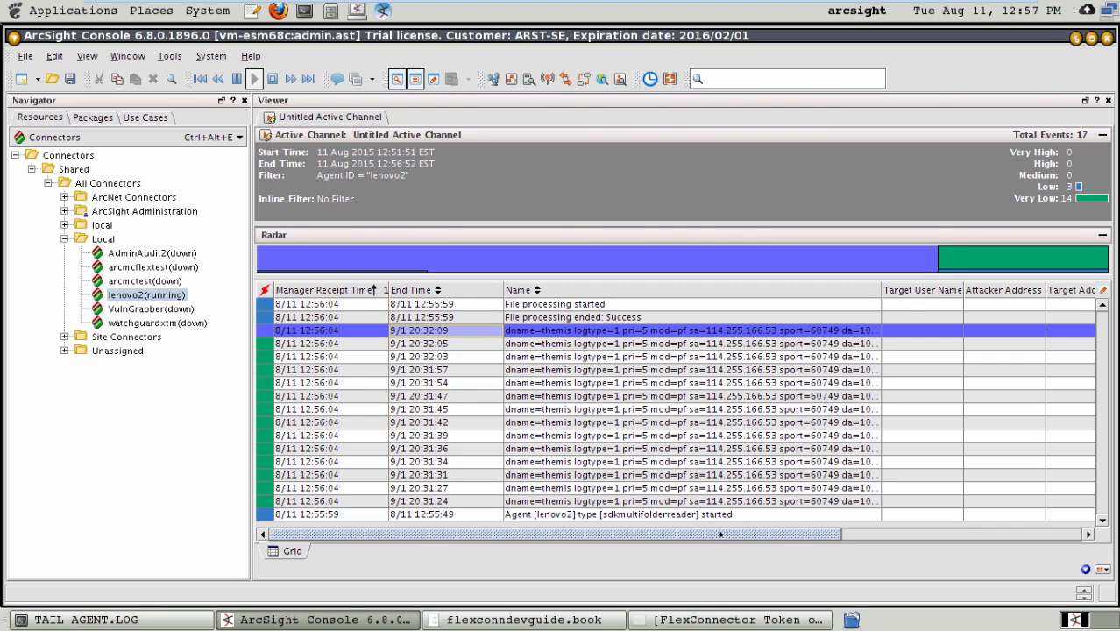
left_click_drag(720, 534, 898, 534)
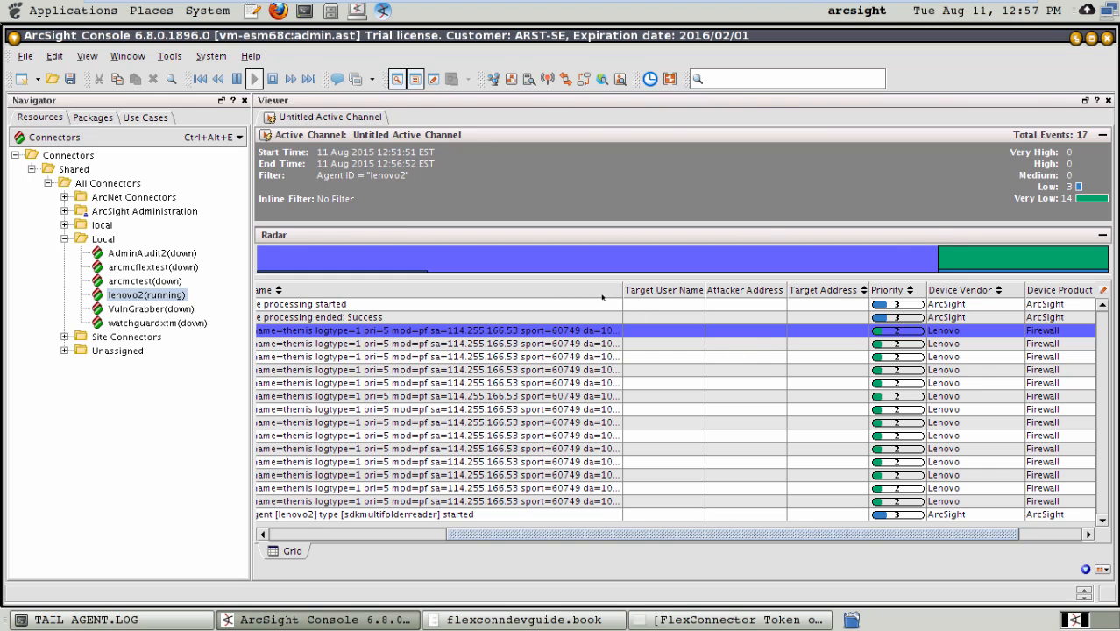
left_click_drag(613, 288, 1075, 322)
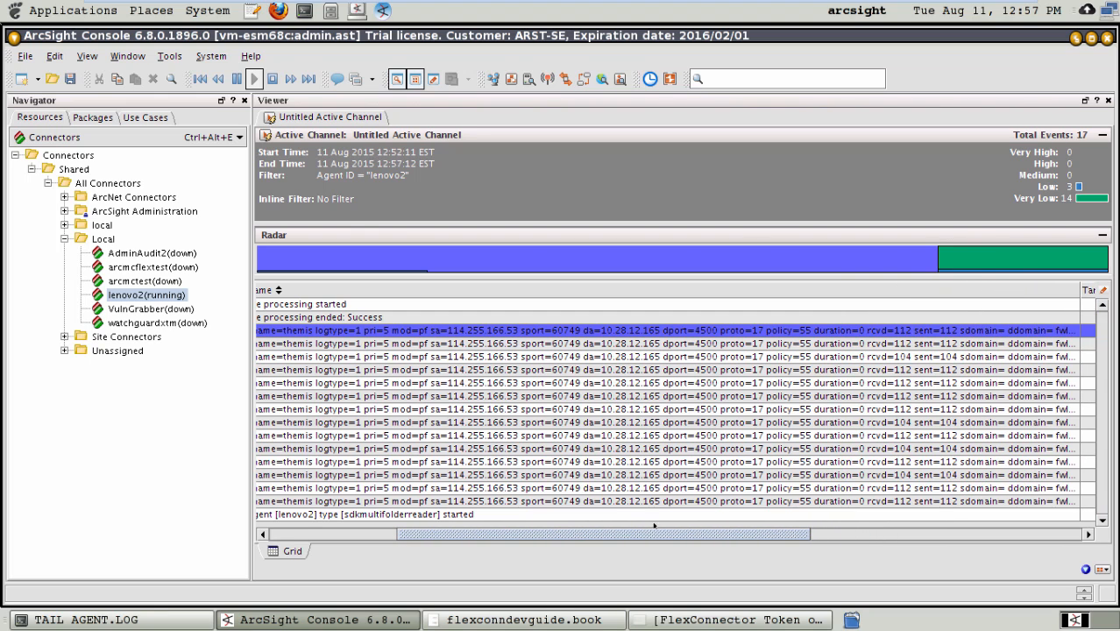
left_click_drag(681, 536, 517, 560)
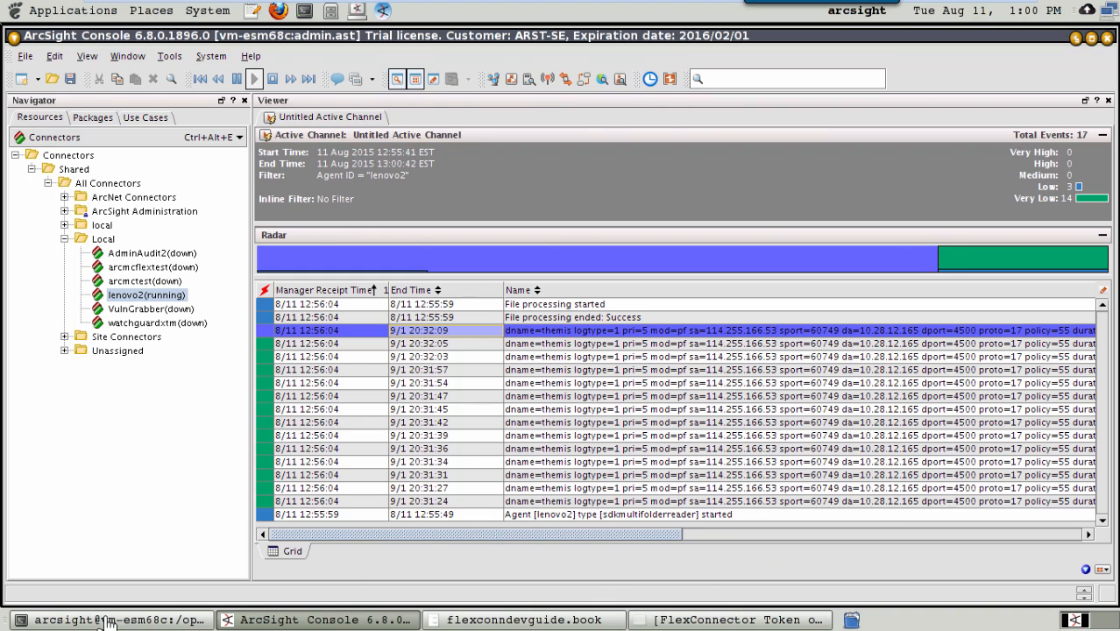
Step: Switch to the flexagent terminal, open lenovoregexbase.sdkrfilereader.properties in vi, and review its tokens and event mappings
left_click(105, 620)
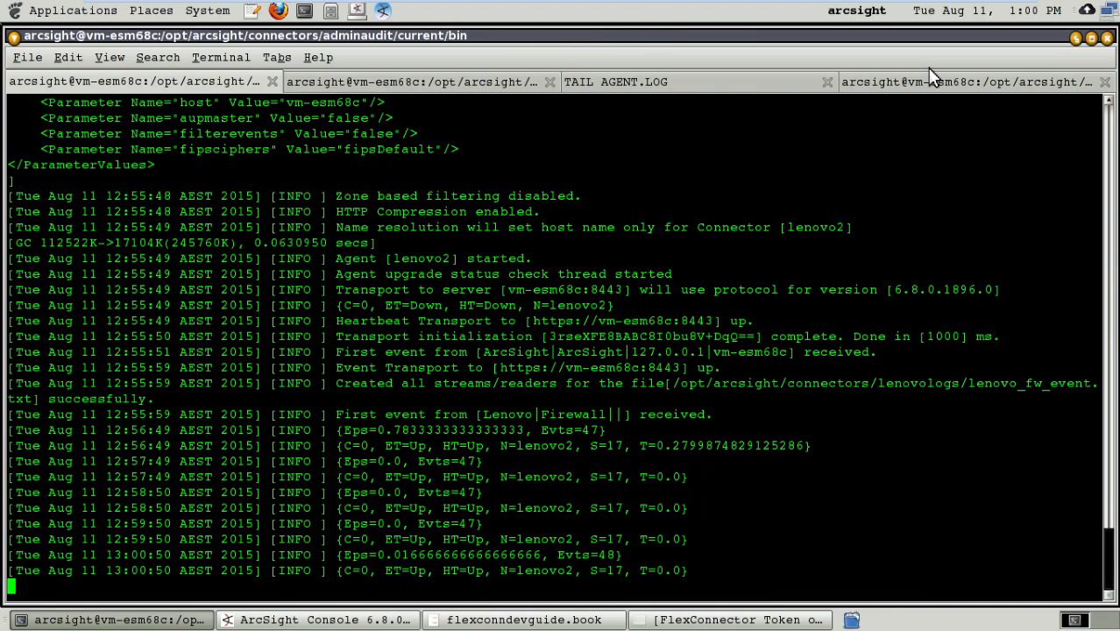
left_click(931, 79)
key("Up")
key("Return")
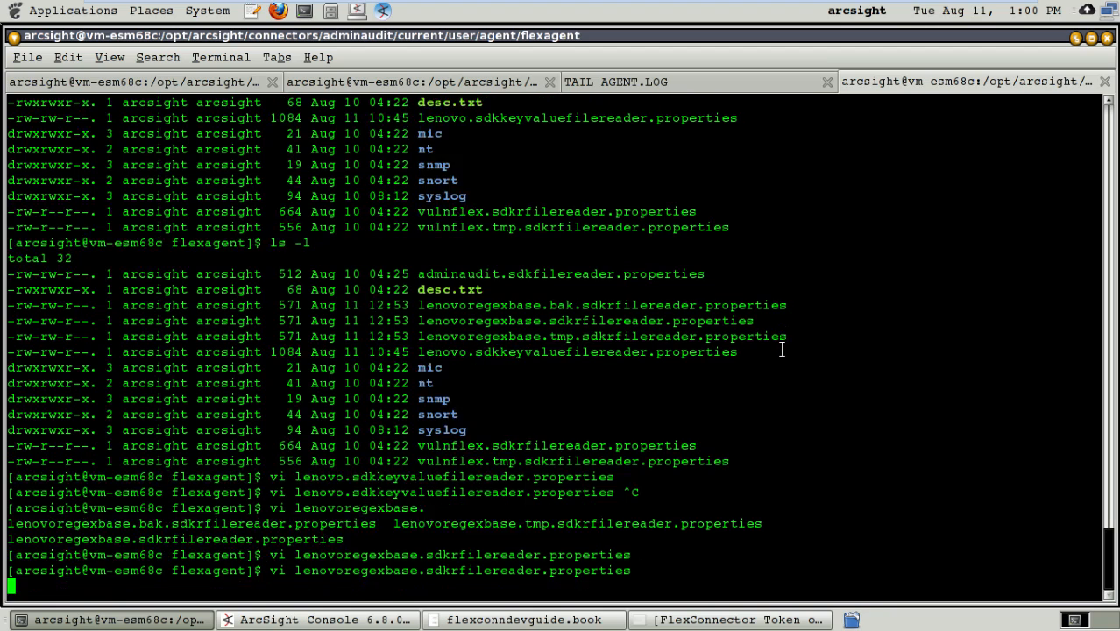
key("Up")
key("Up")
key("Up")
key("Up")
key("Up")
key("Up")
key("Up")
key("Up")
key("Up")
key("Up")
key("Up")
key("Up")
key("Up")
key("Up")
key("Up")
key("Up")
key("Up")
key("Up")
key("Up")
key("Up")
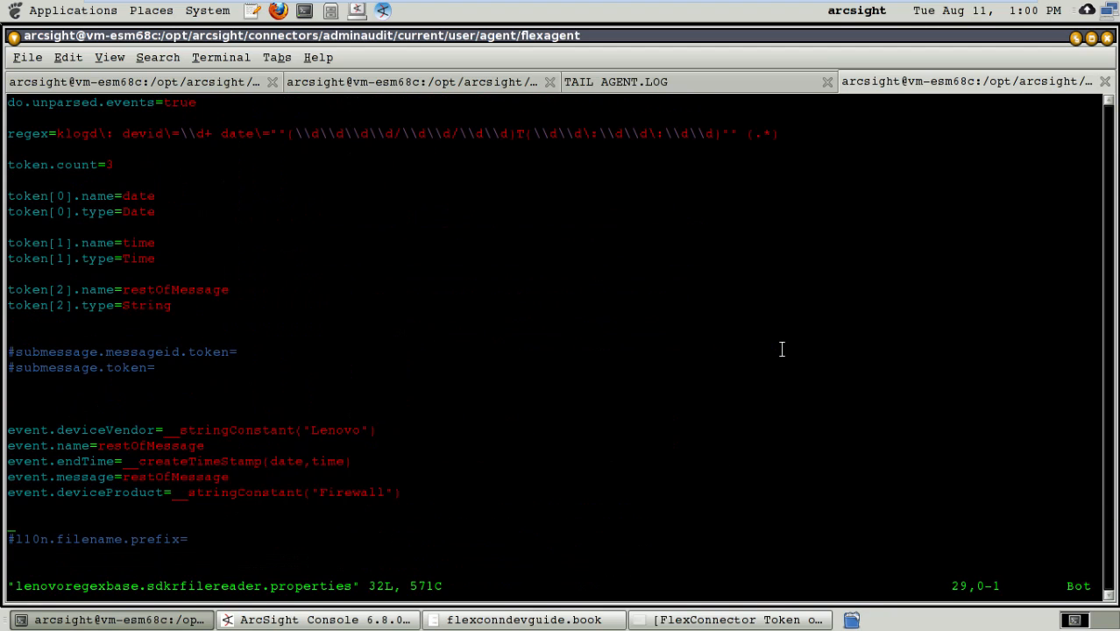
key("Down")
key("Down")
key("Down")
key("Down")
key("Down")
key("Down")
key("Down")
key("Down")
key("Down")
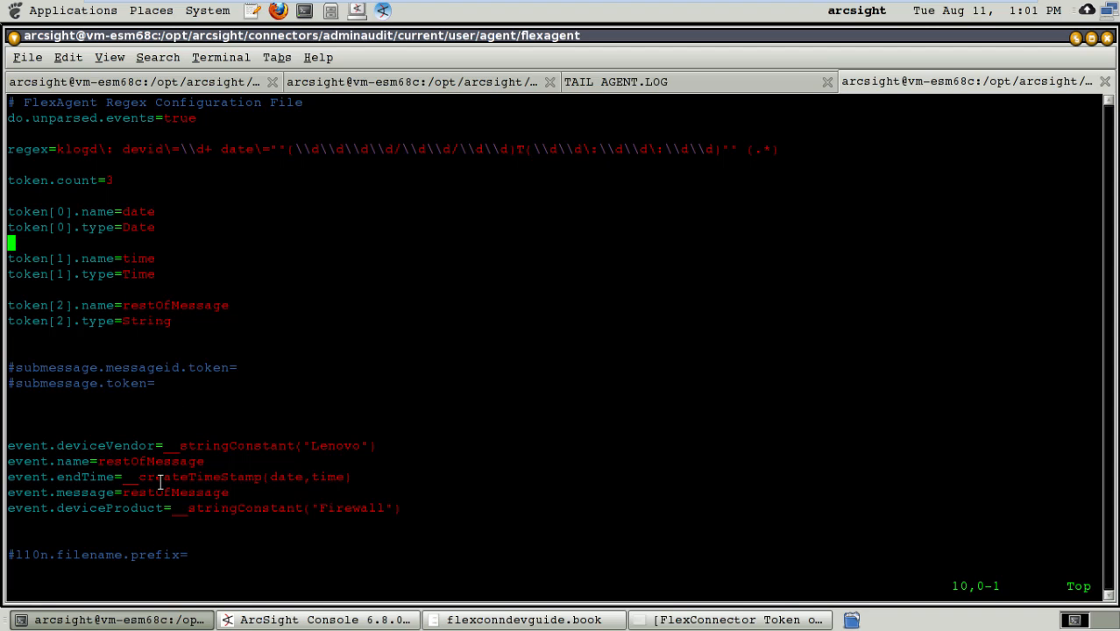
Step: Append the copied extraprocessor block (count 1, keyvalue, lenovo, event.message, flexagent true, clearfieldafterparsing false) to the properties file, then save and quit vi
key("Down")
key("Down")
key("Down")
key("Down")
key("Down")
key("Down")
key("Down")
key("Down")
key("Down")
key("Down")
key("Down")
key("Down")
key("Down")
key("Down")
key("Down")
key("Down")
key("Down")
key("Down")
key("Down")
key("Down")
key("Up")
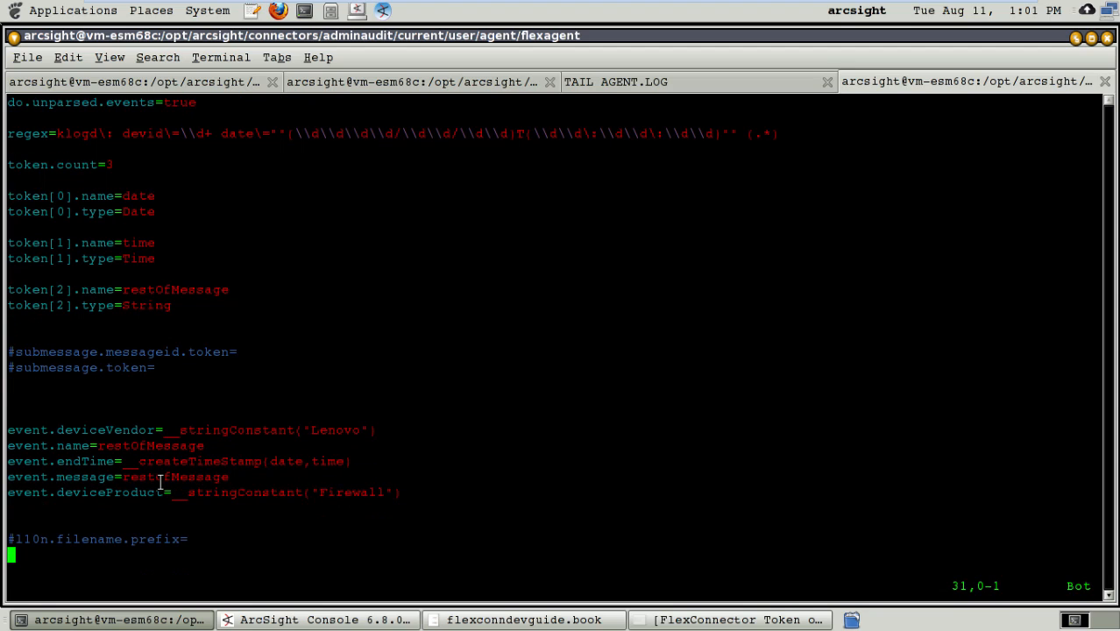
key("Up")
key("Up")
key("Up")
key("Up")
key("Down")
key("Down")
key("Down")
key("Down")
key("Down")
key("i")
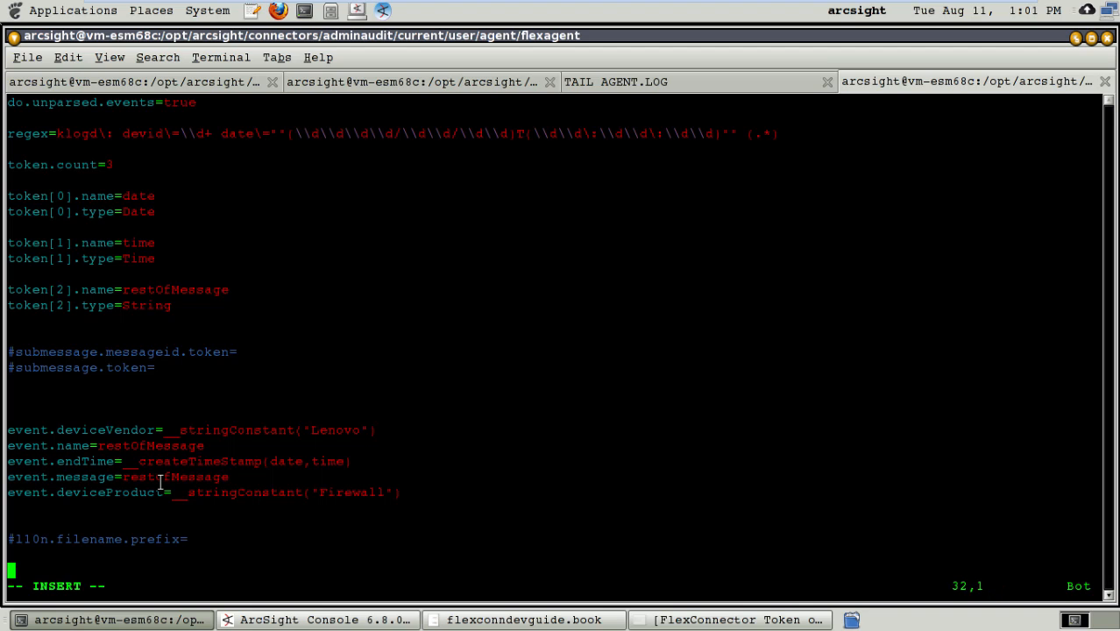
type("extraprocessor.count=1 extraprocessor[0].type=keyvalue extraprocessor[0].filename=lenovo extraprocessor[0].field=event.message extraprocessor[0].flexagent=true extraprocessor[0].clearfieldafterparsing=false")
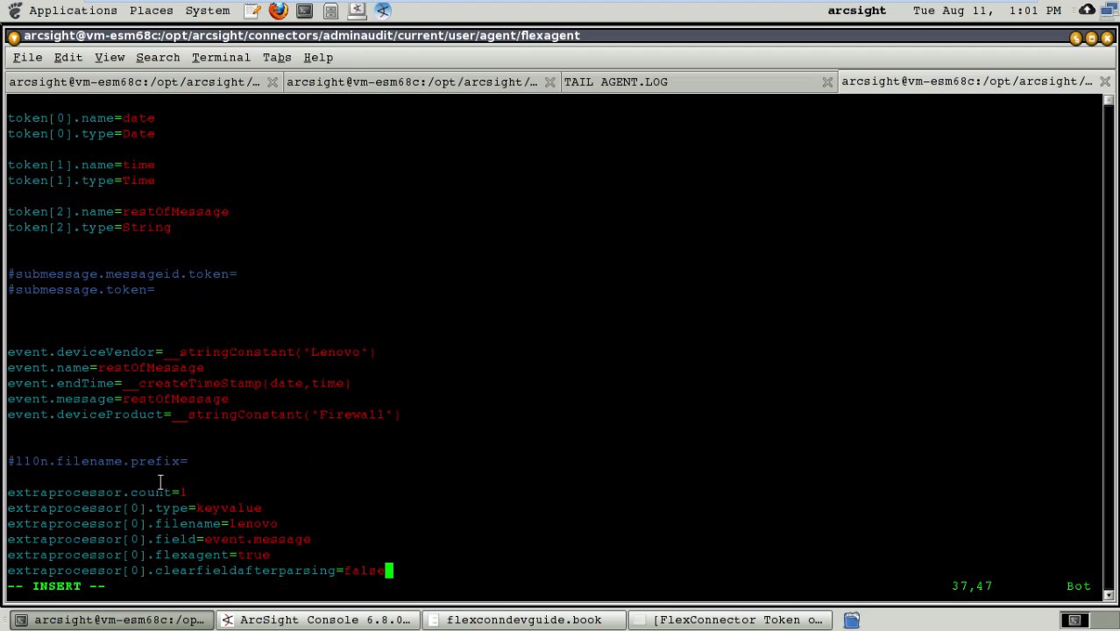
key("Return")
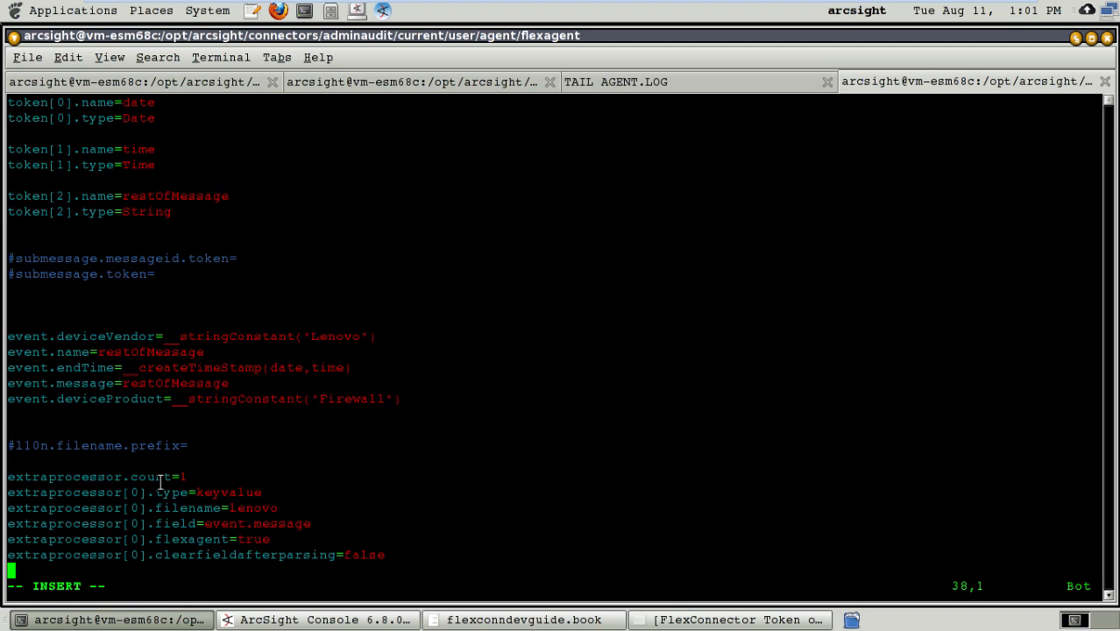
key("Return")
key("Escape")
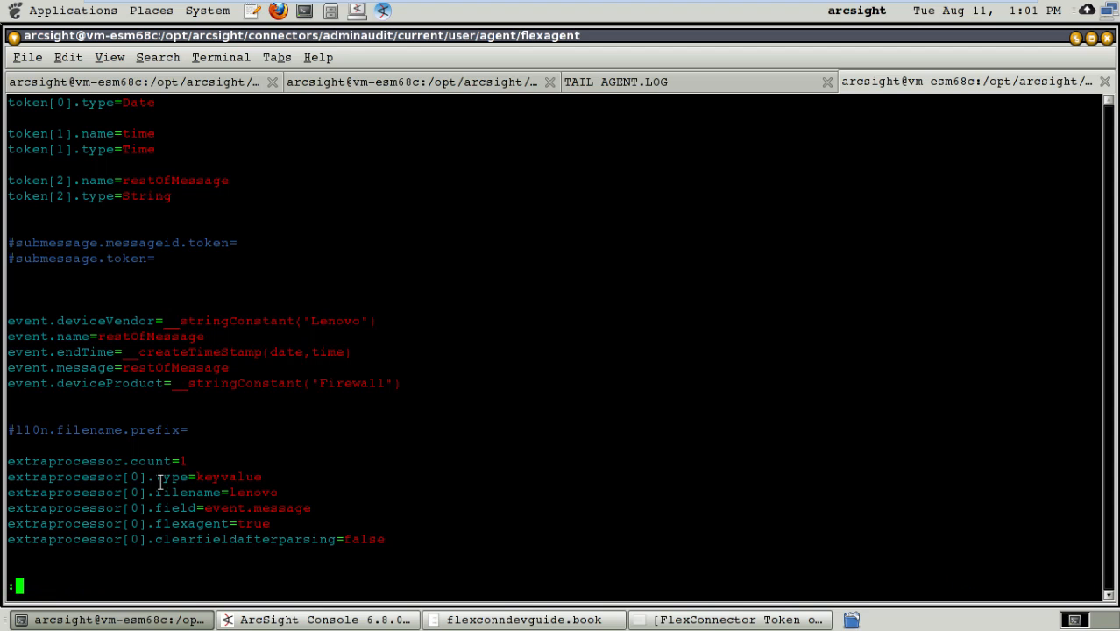
type(":wq")
key("Return")
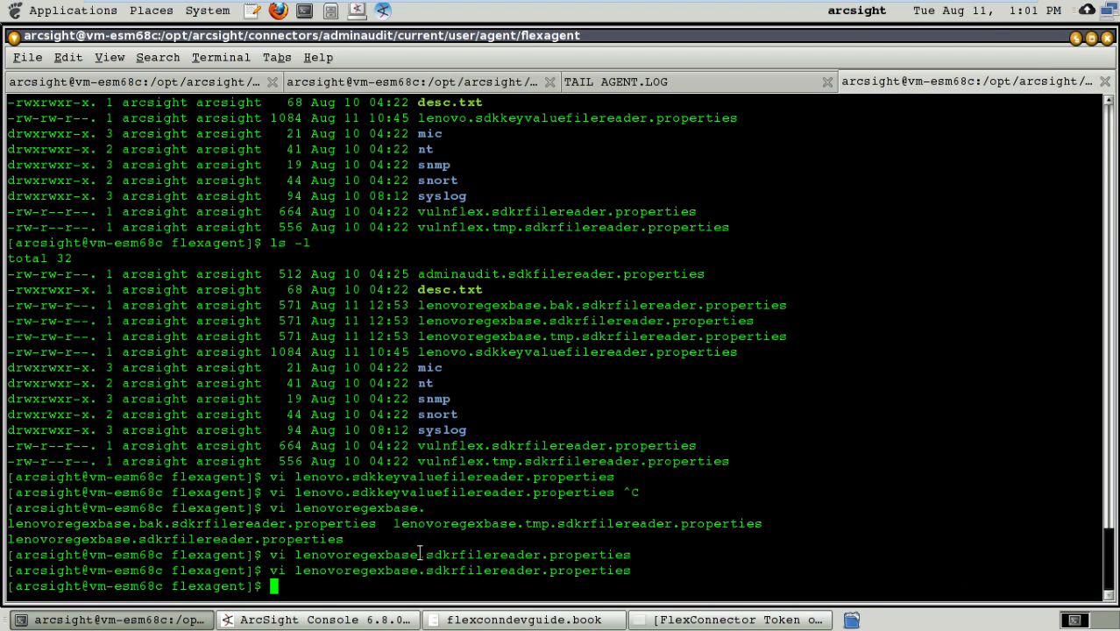
Step: Highlight the lenovoregexbase base name in the last vi command, and stop the connector running in the bin terminal
left_click_drag(294, 569, 417, 566)
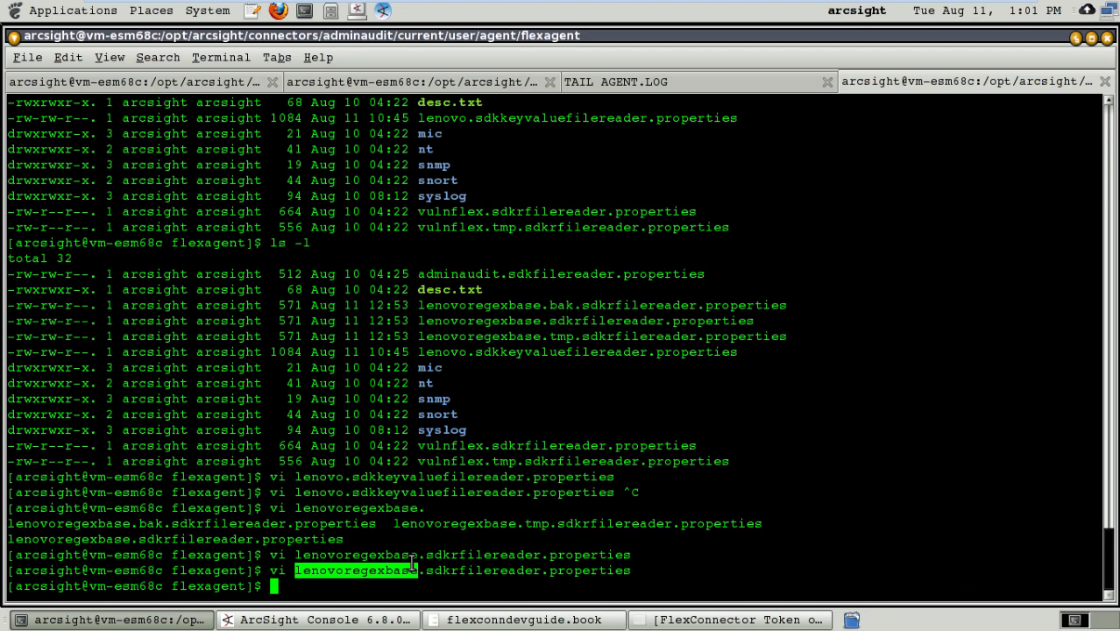
left_click(196, 81)
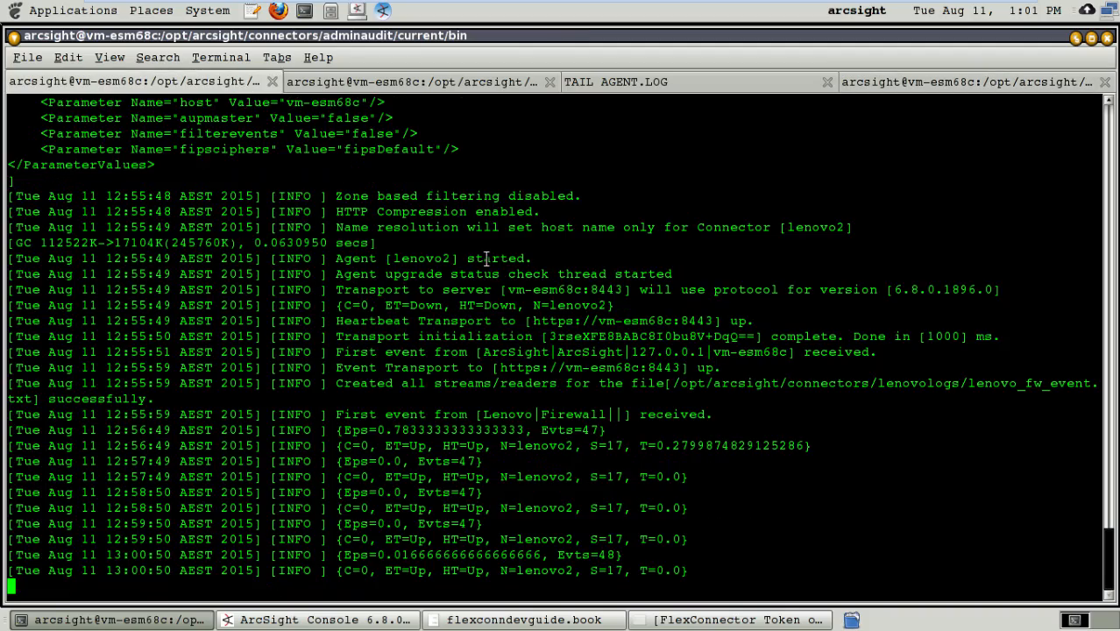
key("ctrl+c")
Step: Quit vi in the TAIL AGENT.LOG terminal, run tail -f agent.log | grep ERROR, and add blank lines below it
left_click(437, 80)
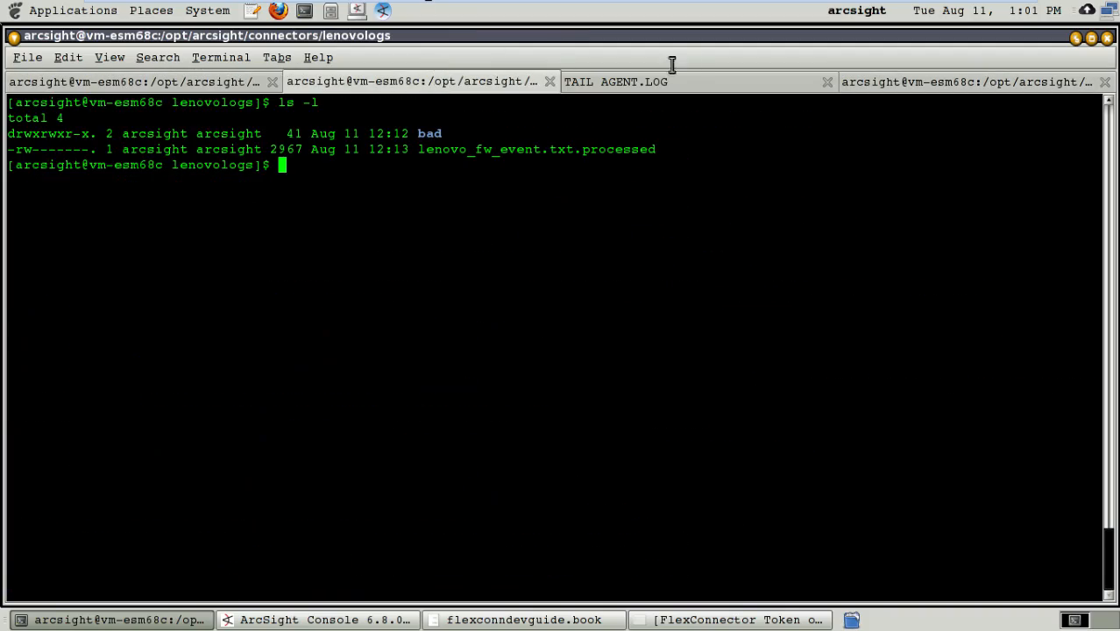
left_click(681, 79)
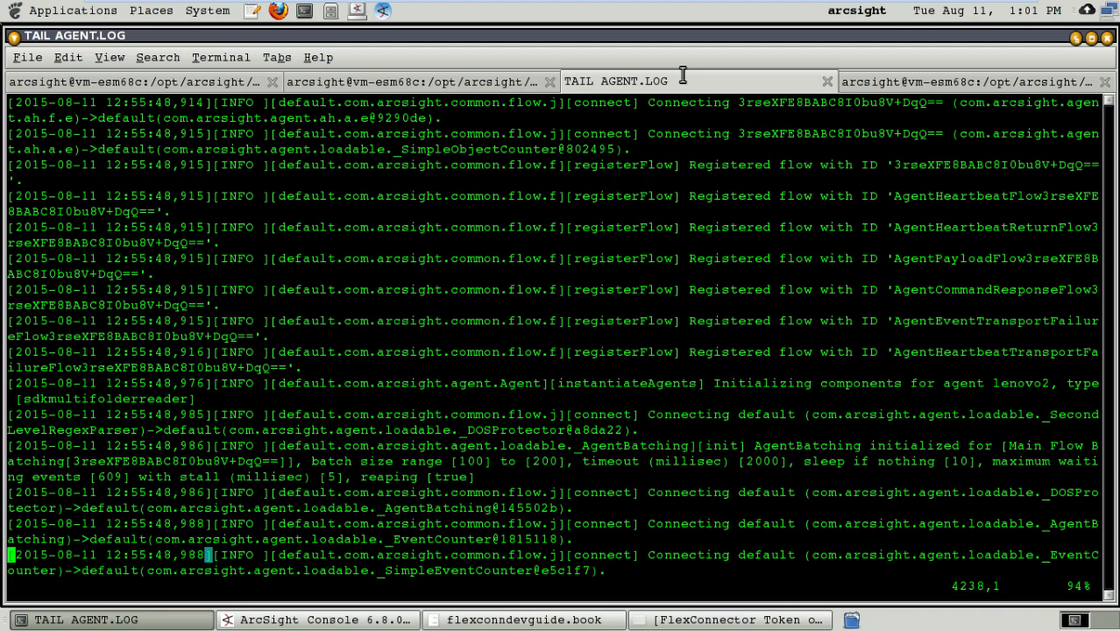
type(":q")
key("Return")
key("Up")
key("Up")
type("| grep ERROR")
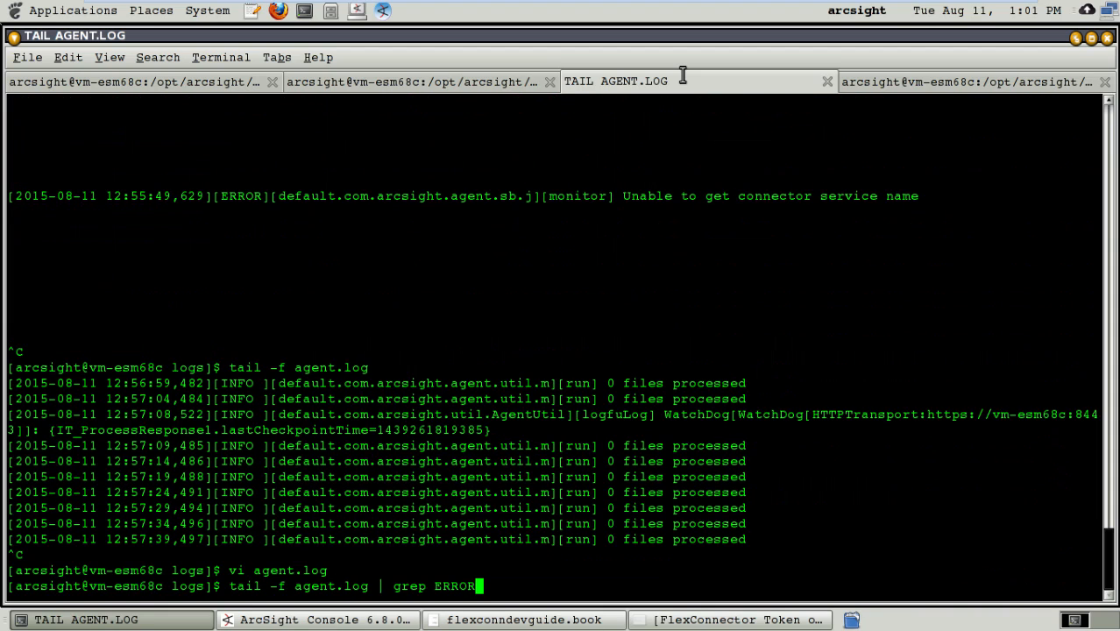
key("Return")
key("Return")
key("Return")
key("Return")
key("Return")
key("Return")
key("Return")
key("Return")
key("Return")
key("Return")
key("Return")
key("Return")
key("Return")
key("Return")
key("Return")
key("Return")
key("Return")
key("Return")
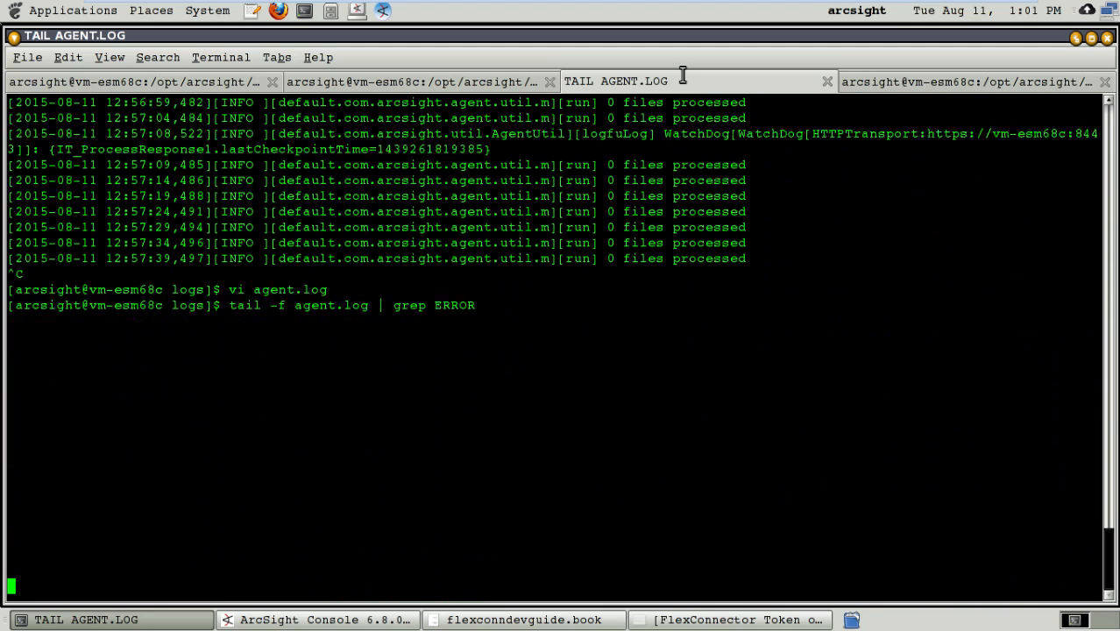
Step: List the lenovologs directory in long format to check the log file's name
left_click(507, 88)
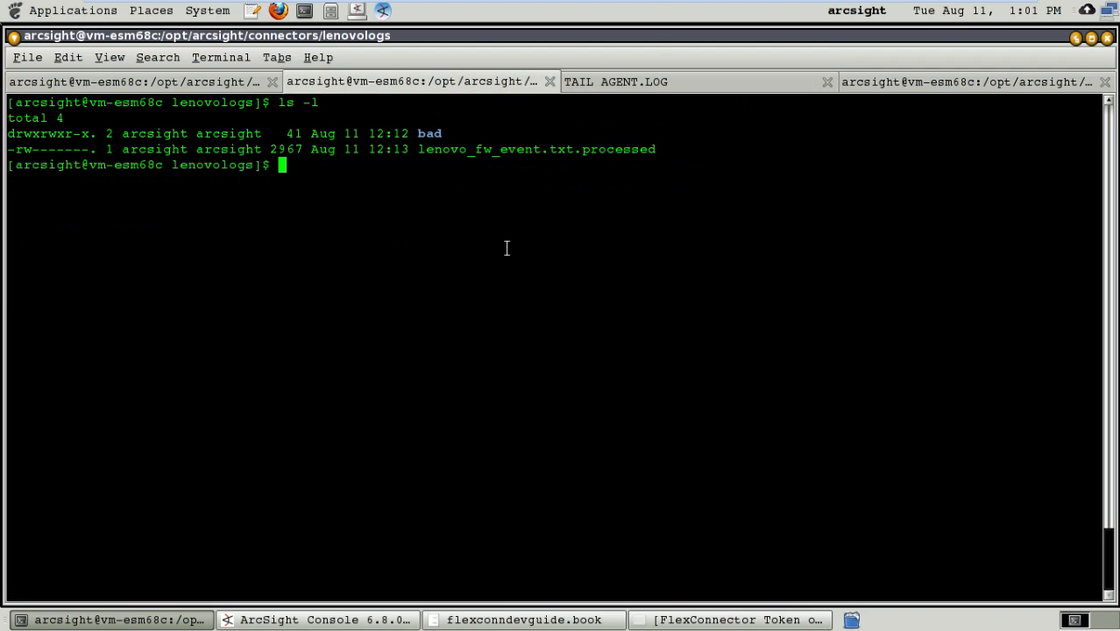
type("ls -l")
key("Return")
key("Up")
key("Up")
key("Up")
key("Up")
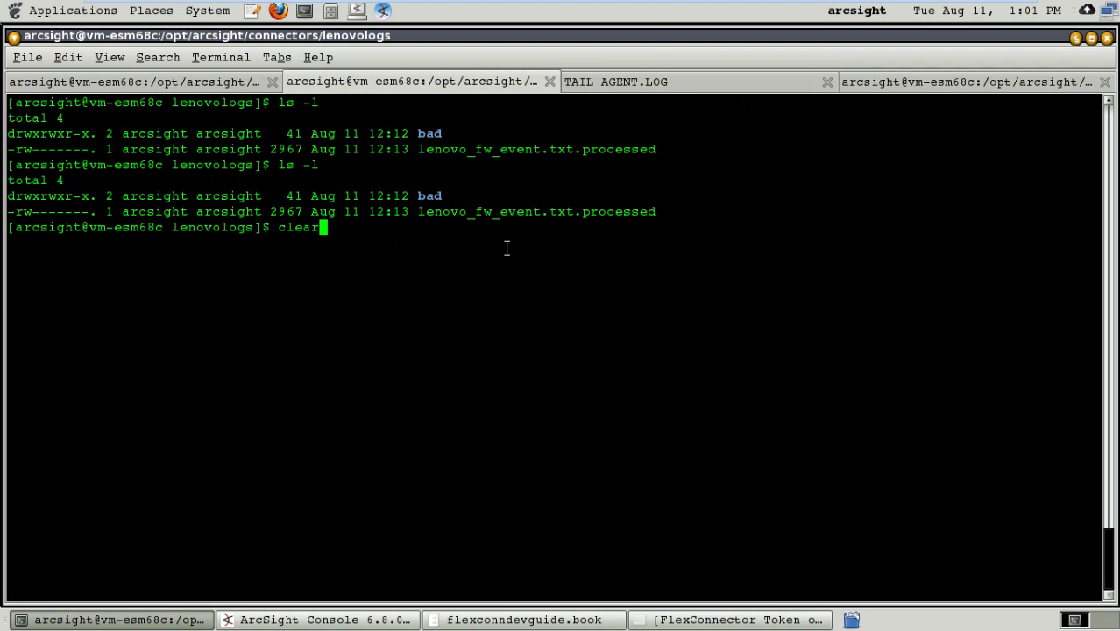
key("Up")
key("Up")
key("Up")
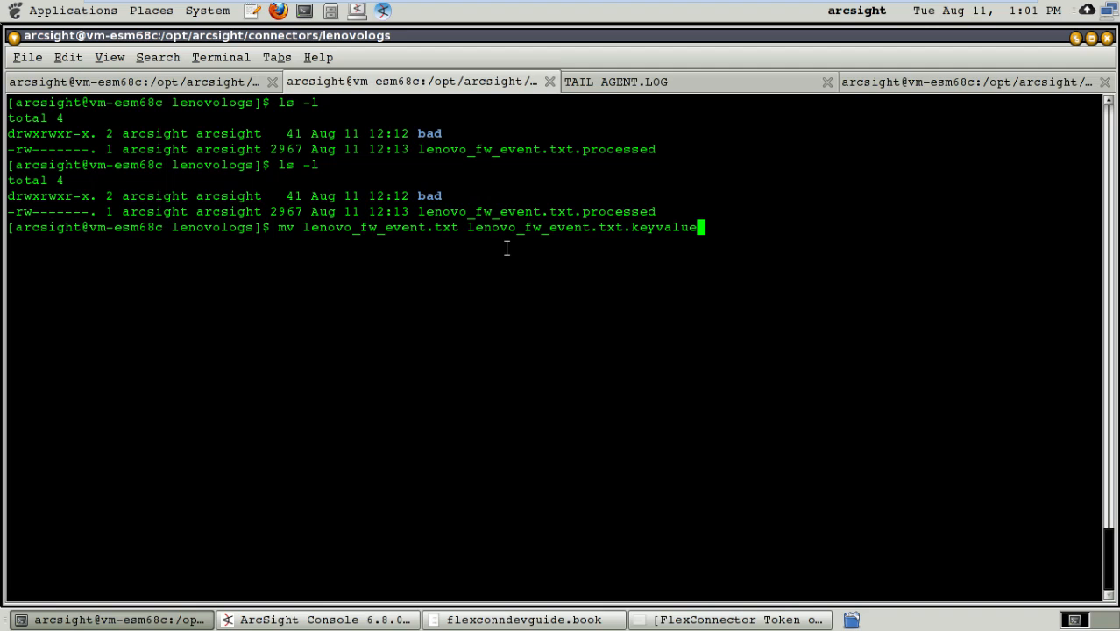
key("ctrl+c")
key("Return")
key("Return")
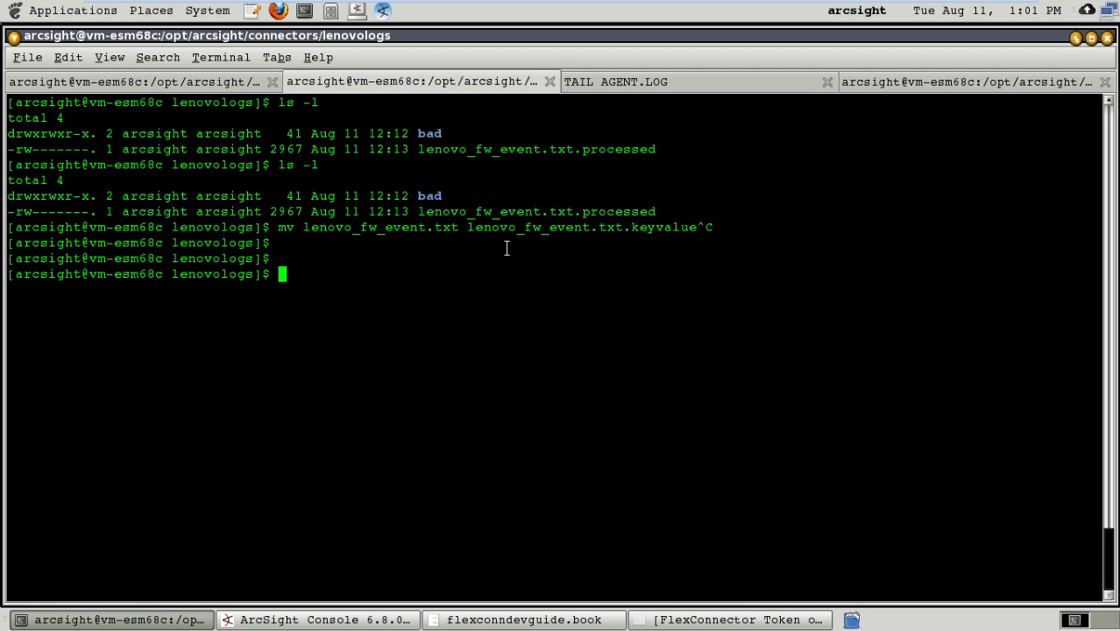
Step: Rename lenovo_fw_event.txt.processed to lenovo_fw_event.txt in the lenovologs directory
type("mv")
key("Tab")
key("Tab")
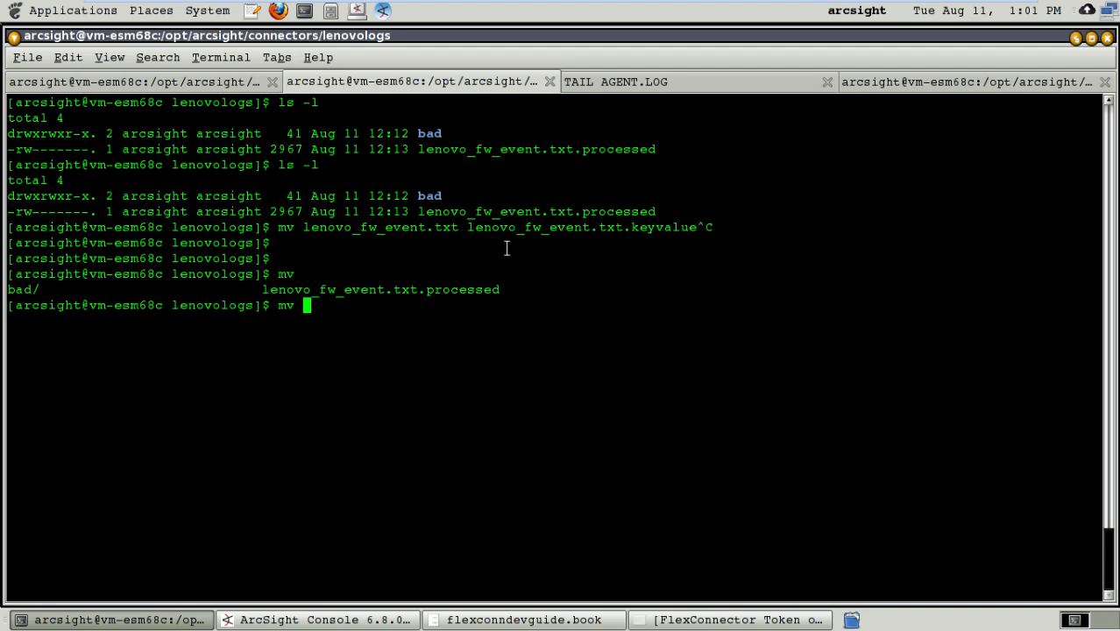
type("l")
key("Tab")
type("l")
key("Tab")
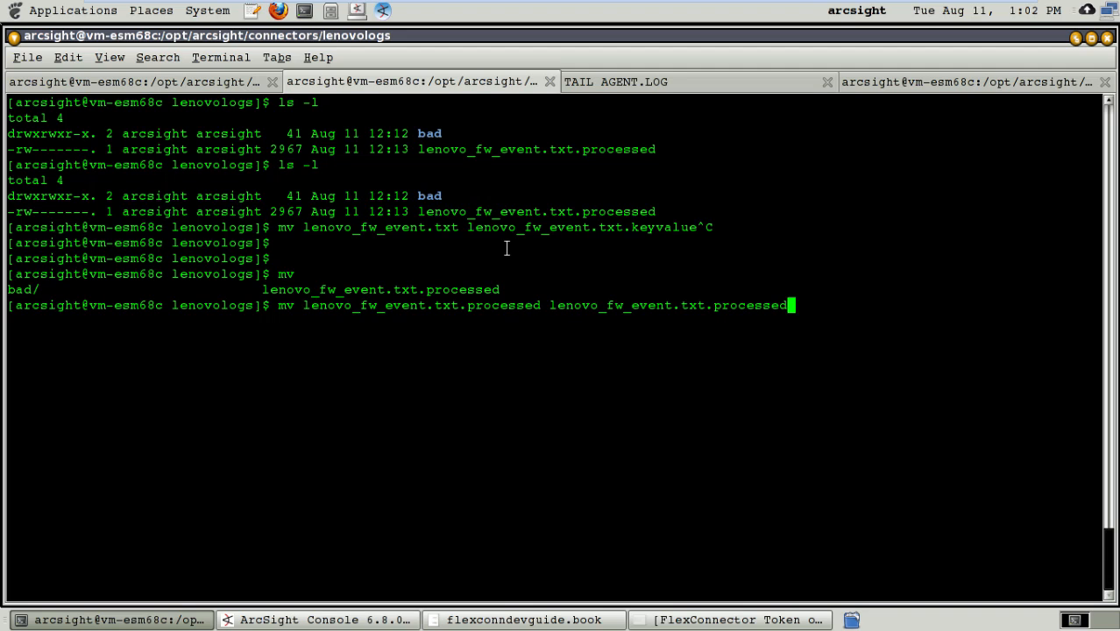
key("BackSpace")
key("BackSpace")
key("BackSpace")
key("BackSpace")
key("BackSpace")
key("BackSpace")
key("BackSpace")
key("BackSpace")
key("BackSpace")
key("BackSpace")
key("Return")
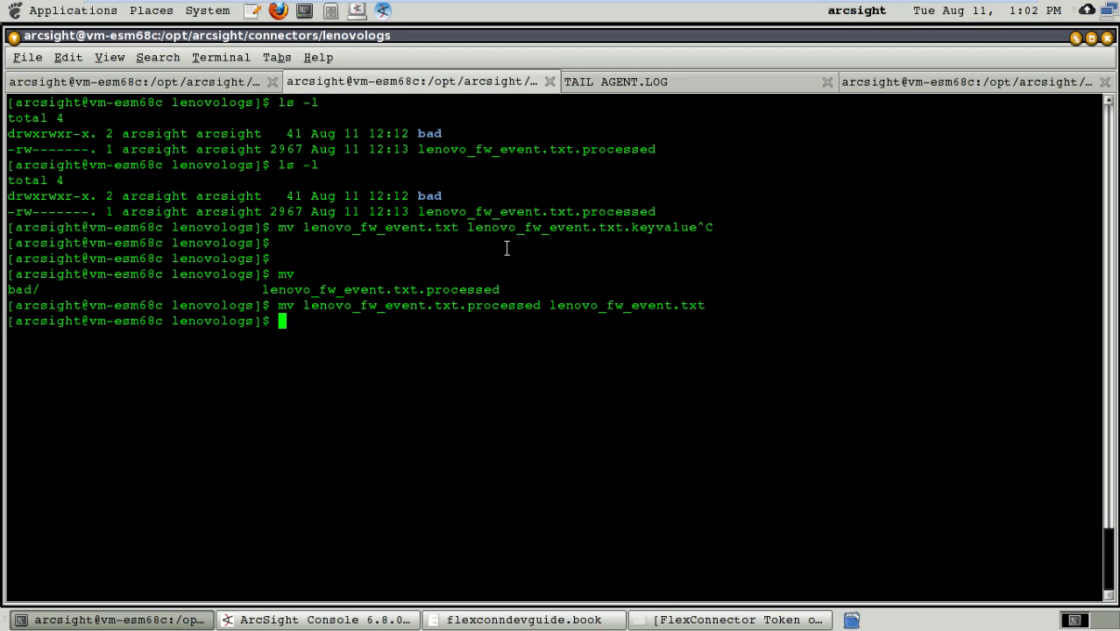
Step: Clear the lenovologs terminal, and restart the connector by rerunning the previous command in the bin terminal
type("clear")
key("Return")
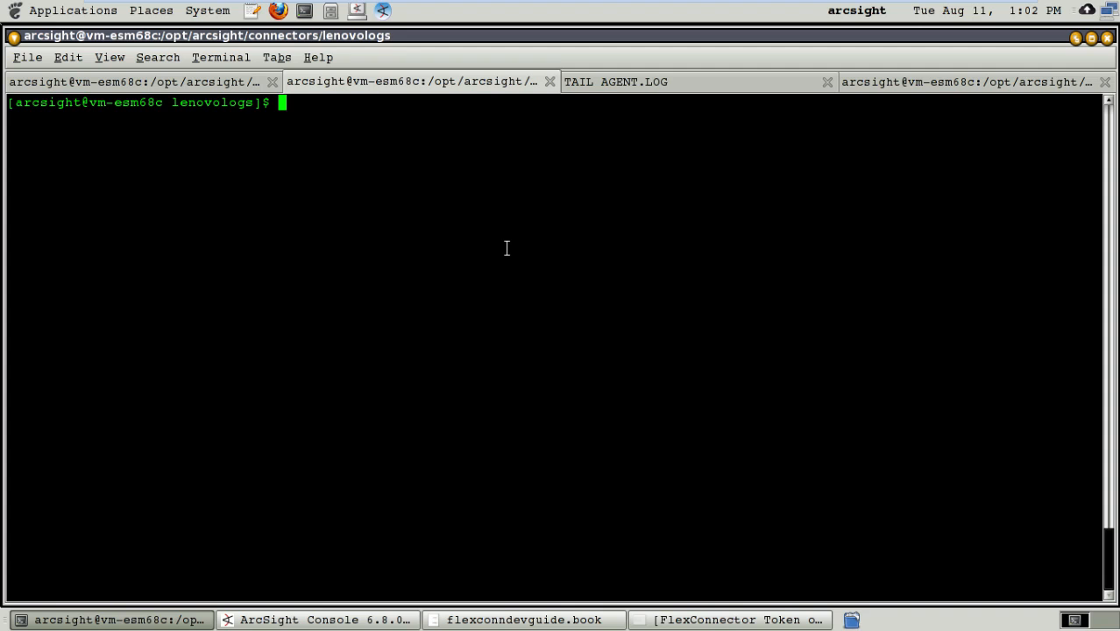
left_click(163, 81)
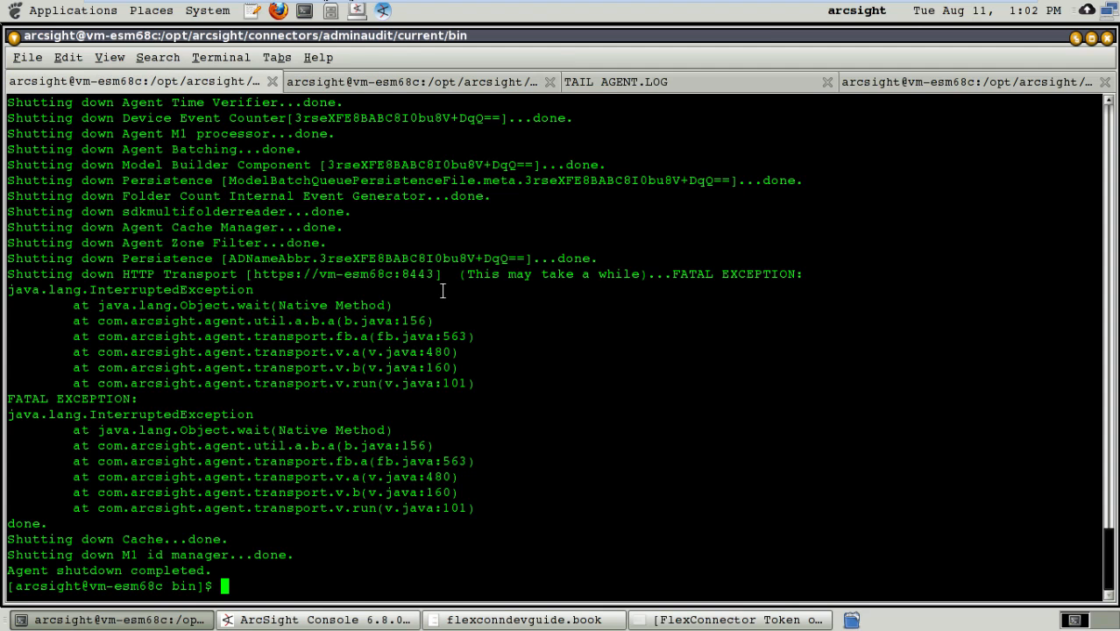
key("Up")
key("Return")
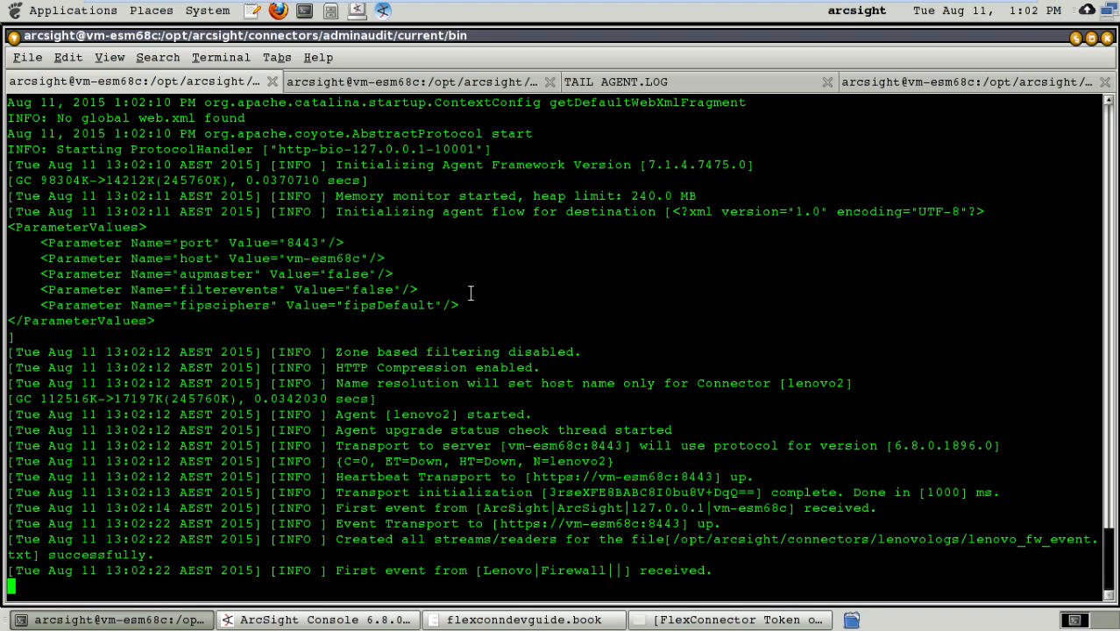
Step: Check the TAIL AGENT.LOG terminal for connector errors, and add blank lines below the existing output
left_click(696, 81)
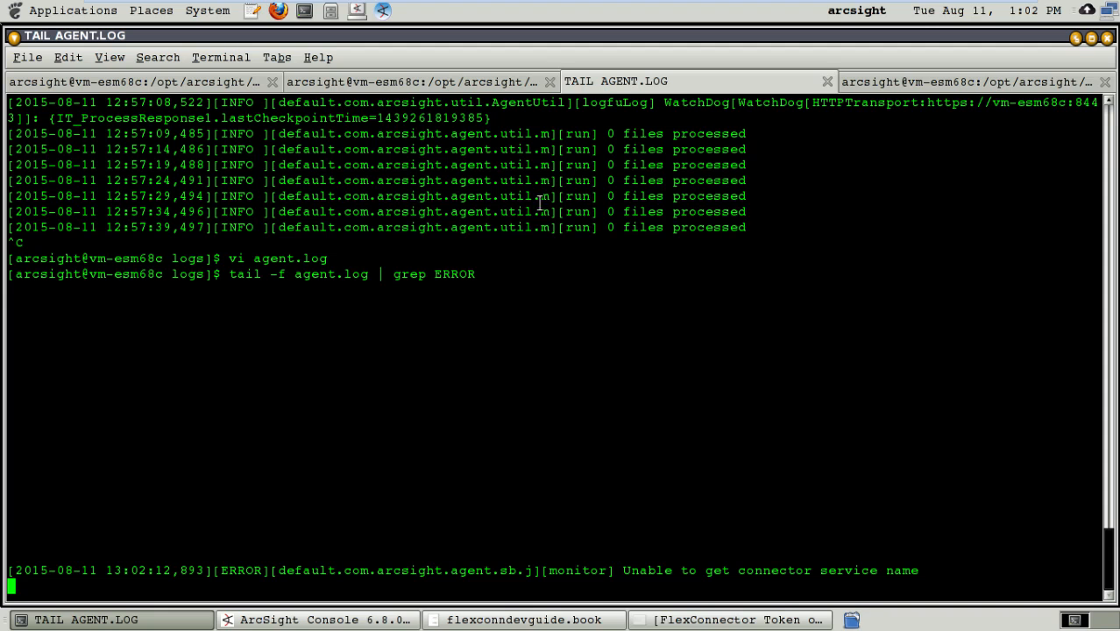
key("Return")
key("Return")
key("Return")
key("Return")
key("Return")
key("Return")
key("Return")
key("Return")
key("Return")
key("Return")
key("Return")
key("Return")
key("Return")
key("Return")
key("Return")
key("Return")
key("Return")
key("Return")
key("Return")
key("Return")
key("Return")
key("Return")
key("Return")
key("Return")
key("Return")
key("Return")
key("Return")
key("Return")
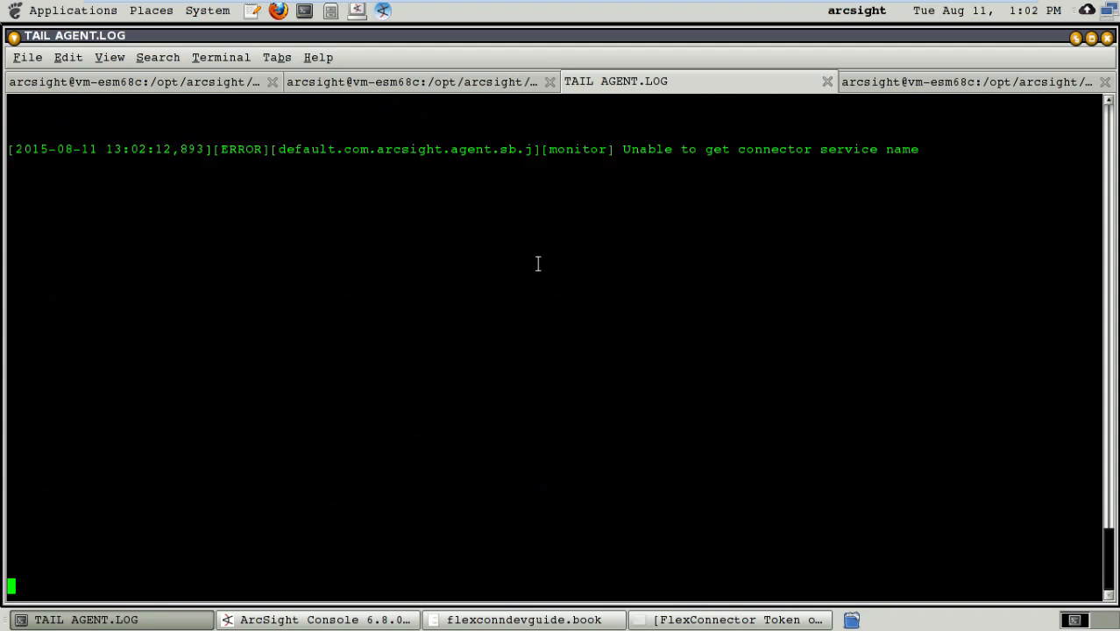
Step: Examine the connector output in the bin terminal for the first Lenovo event and the event count, and recheck the error log
left_click(181, 80)
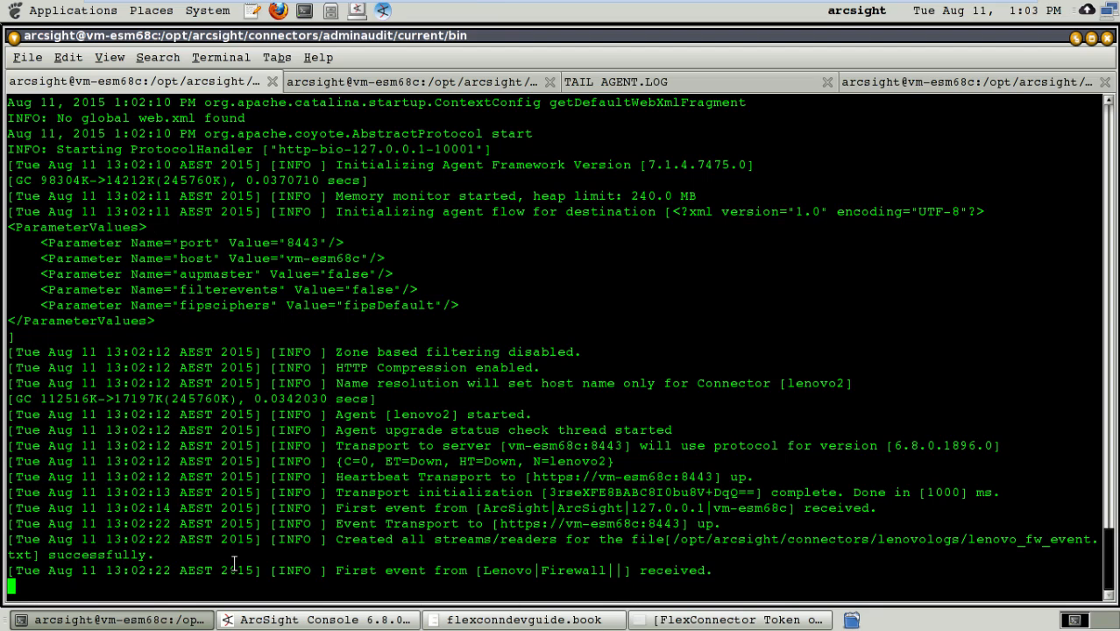
left_click_drag(146, 570, 708, 569)
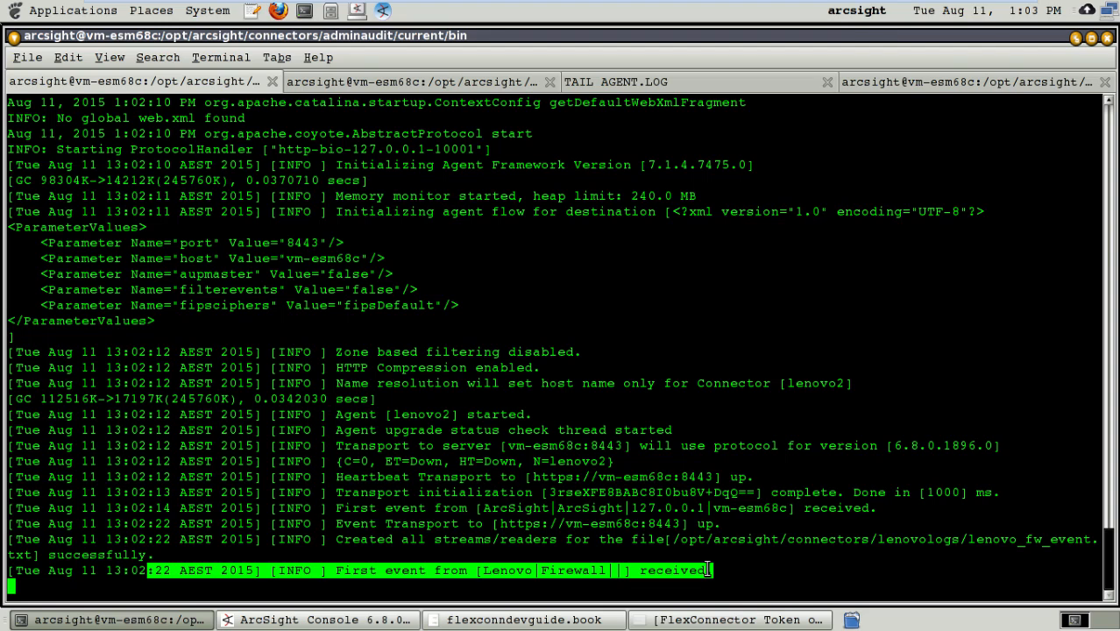
double_click(640, 547)
left_click(479, 512)
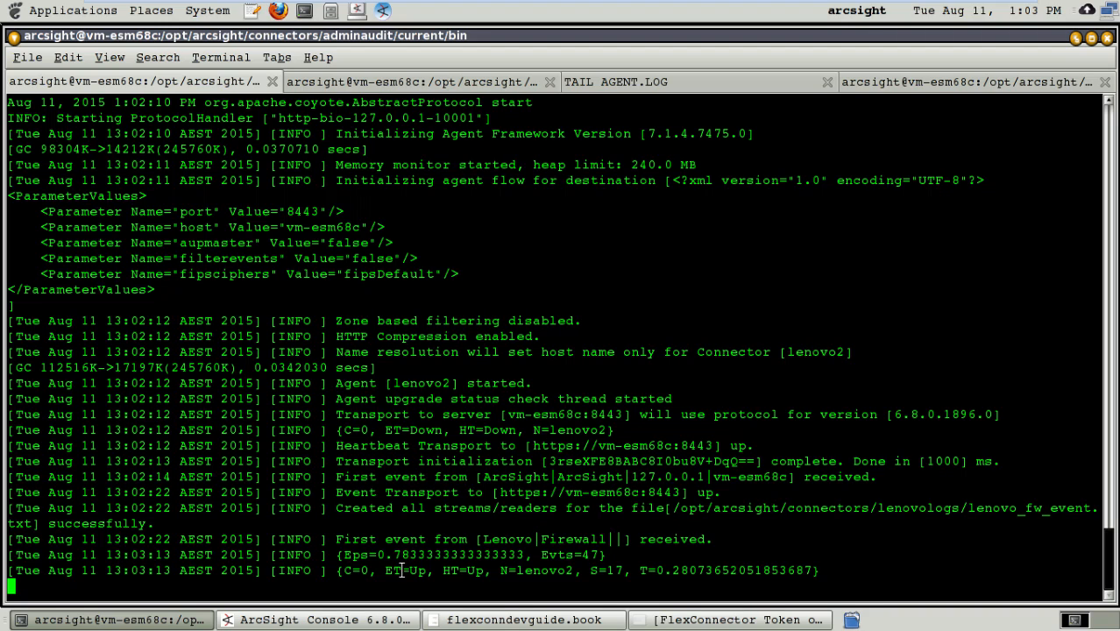
left_click_drag(532, 554, 600, 555)
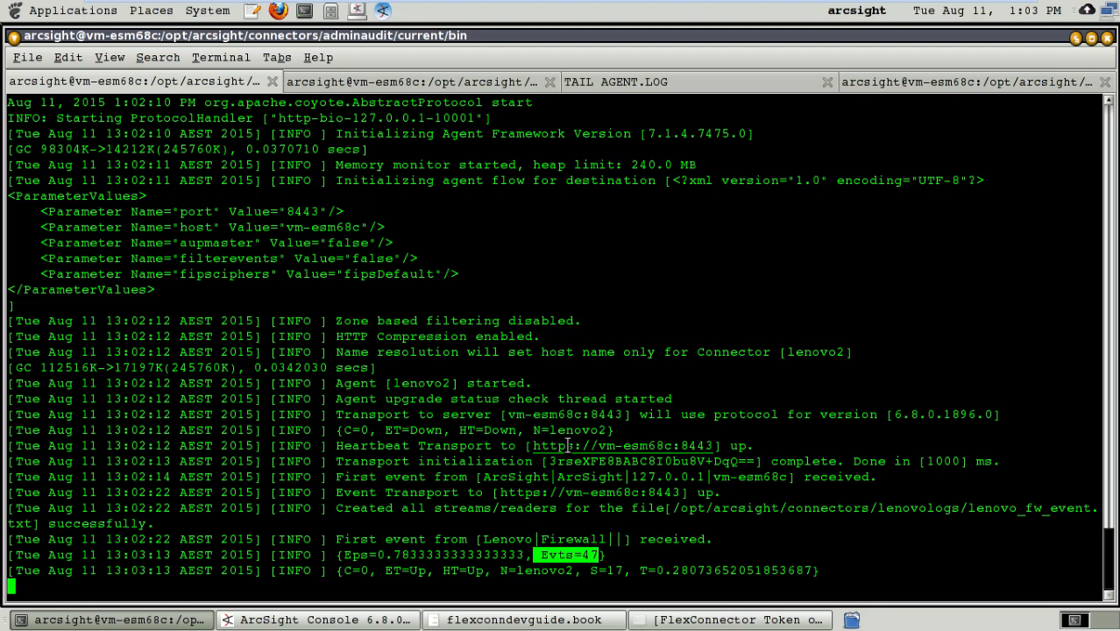
left_click(676, 81)
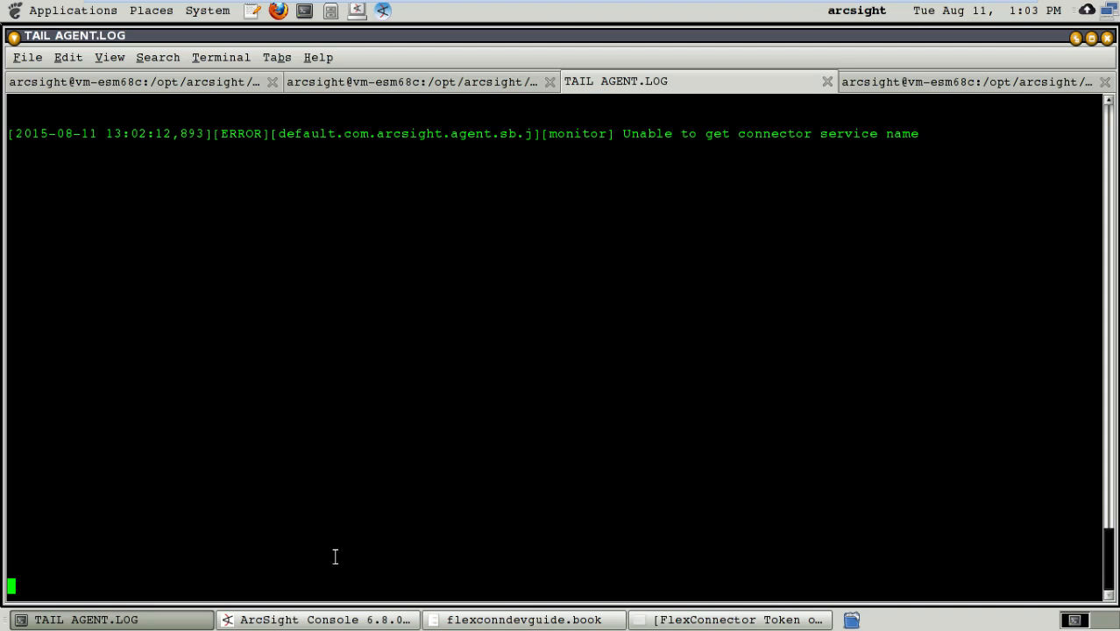
Step: Switch to ArcSight Console, and narrow the Name column in the lenovo2 active channel grid
left_click(325, 616)
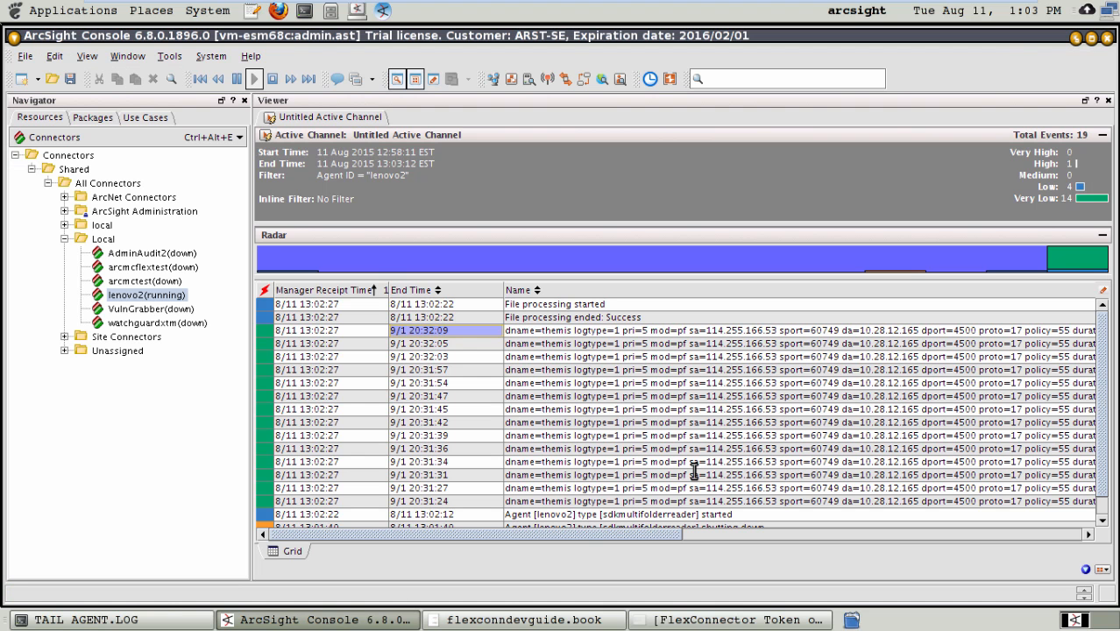
left_click(434, 304)
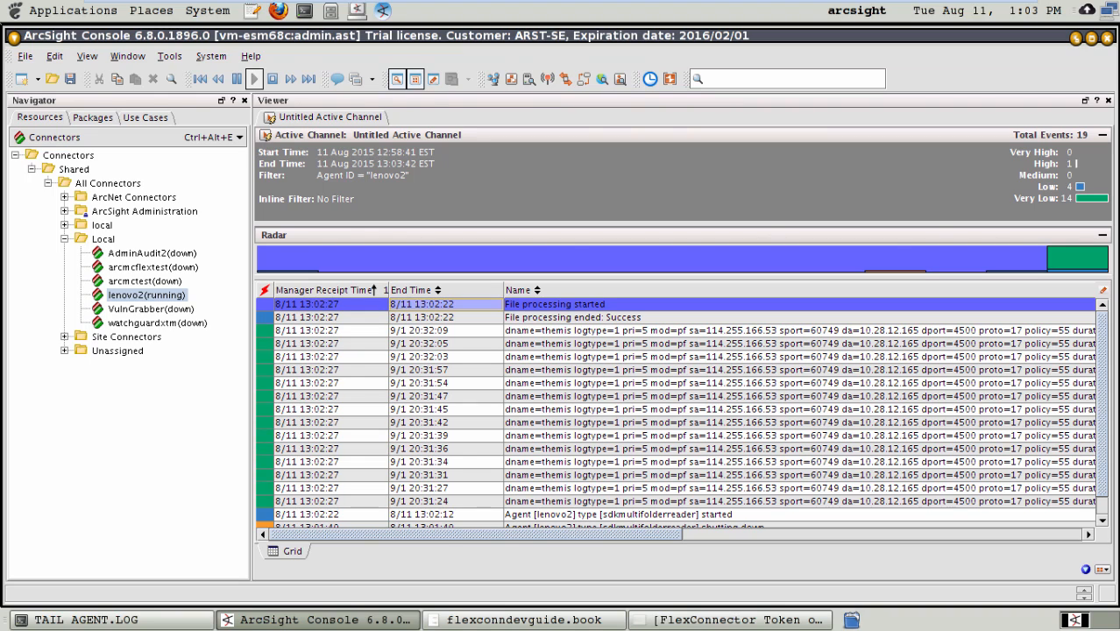
left_click(516, 448)
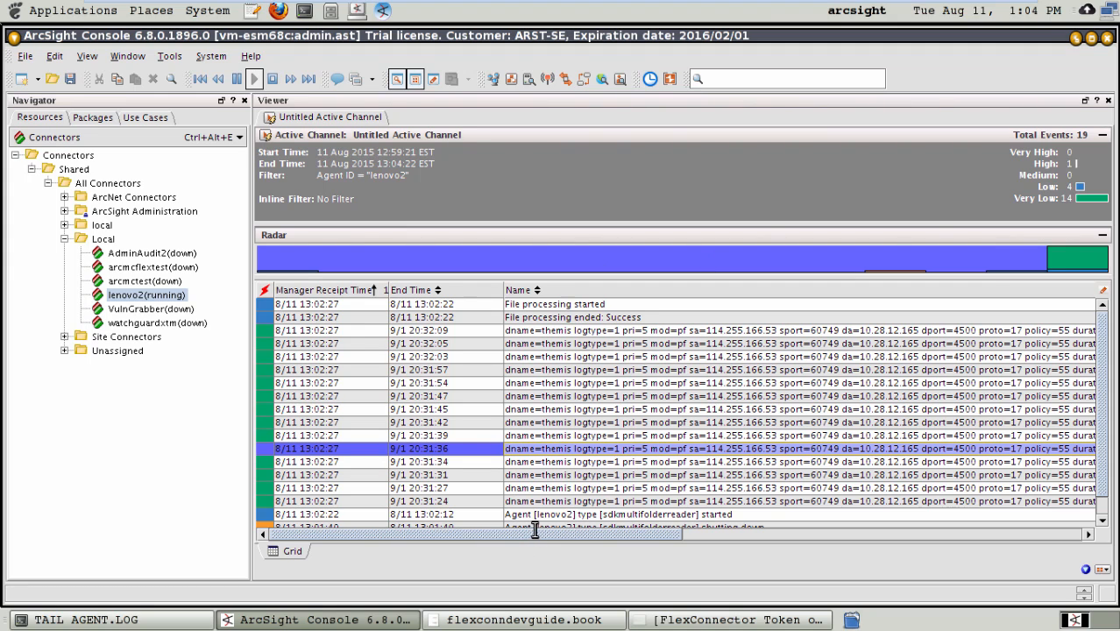
left_click_drag(532, 531, 776, 531)
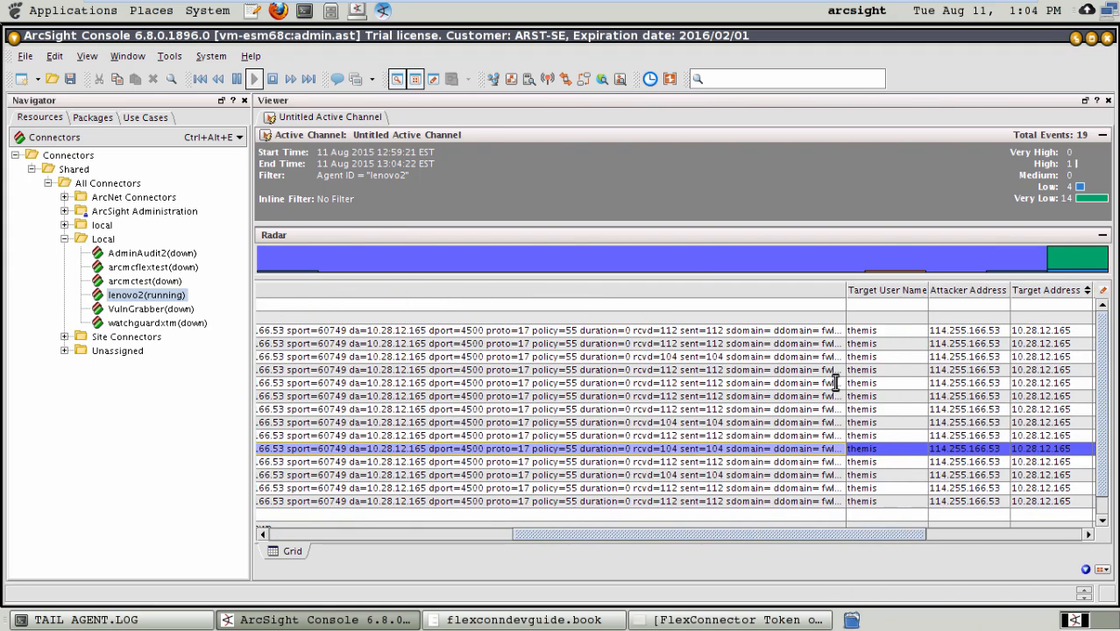
left_click_drag(840, 292, 300, 355)
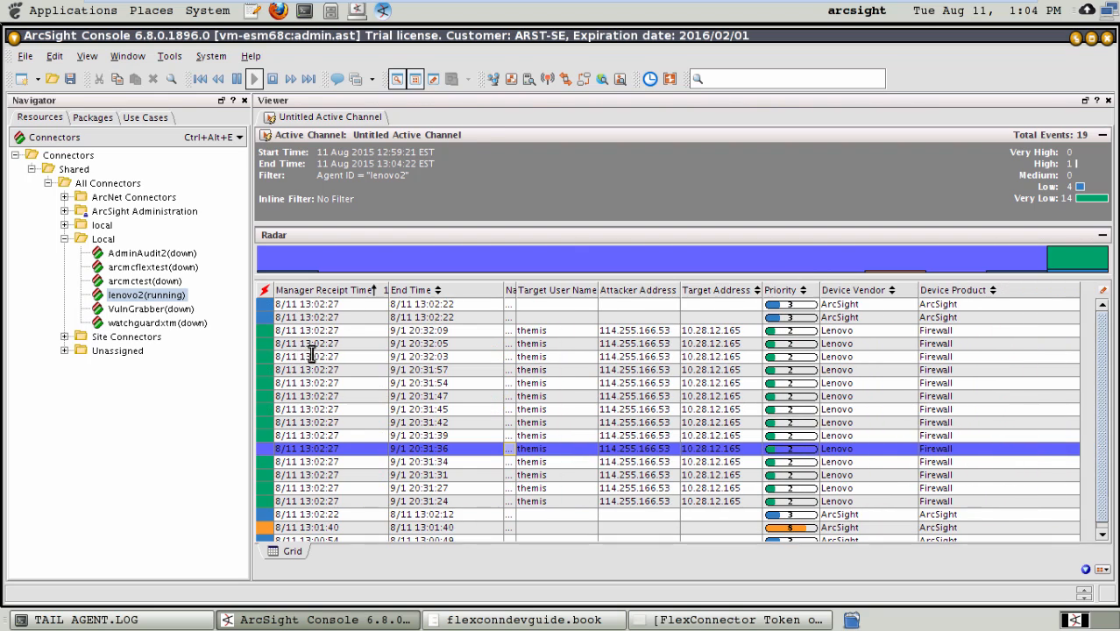
left_click_drag(618, 377, 655, 341)
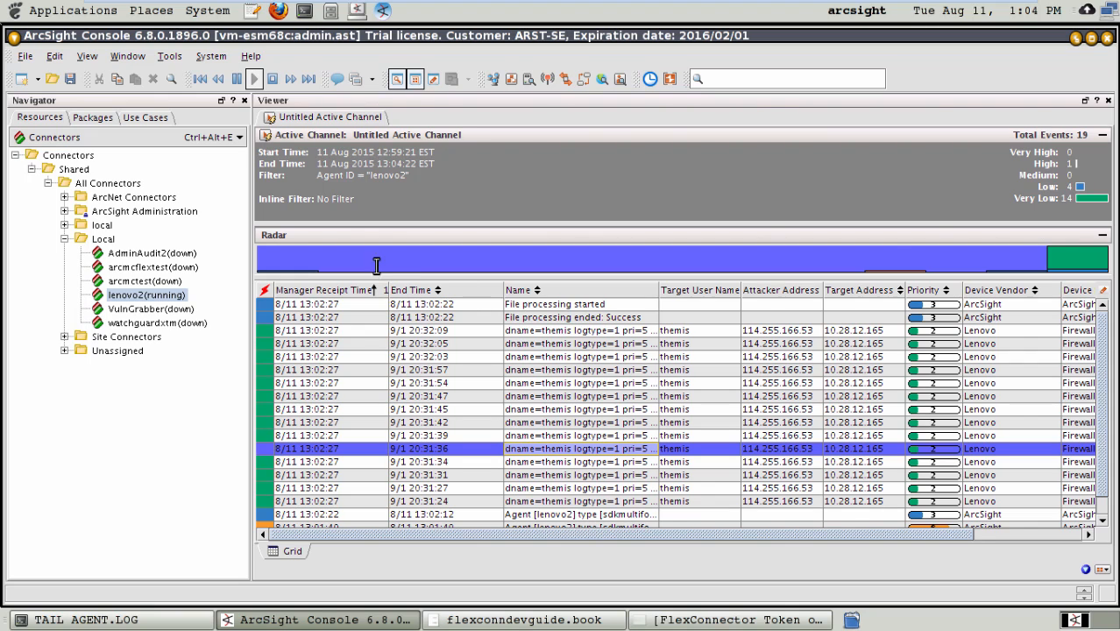
Step: Examine the End Time, Name, Target User Name, Attacker Address and Target Address values of the Lenovo firewall events
left_click(410, 330)
left_click(416, 344)
left_click(417, 358)
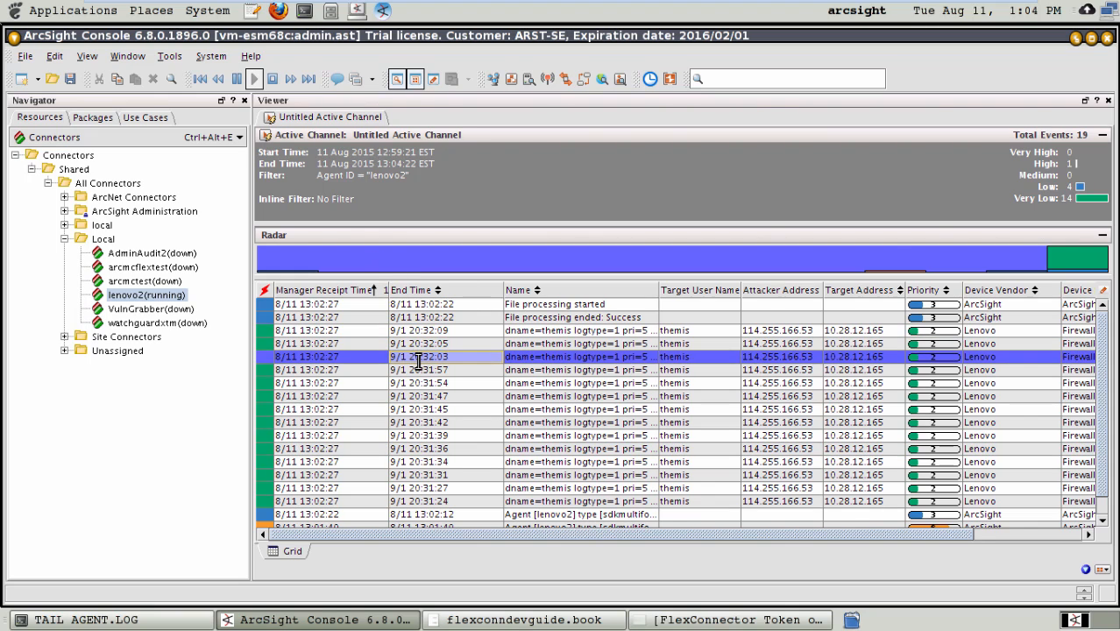
left_click(418, 368)
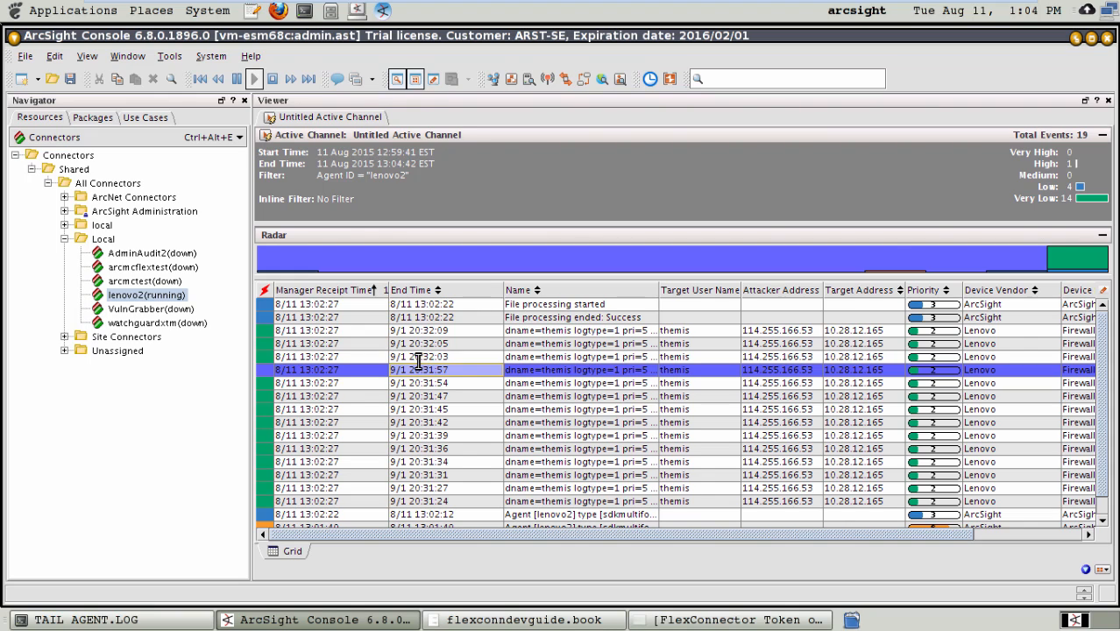
left_click(515, 355)
left_click(521, 368)
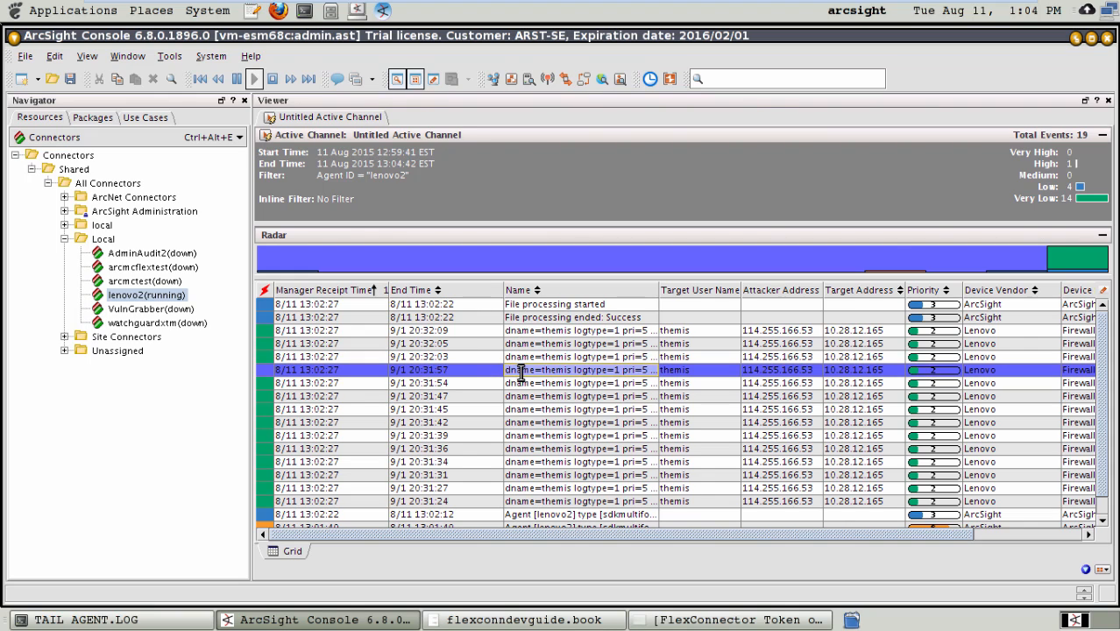
left_click(522, 383)
left_click(527, 396)
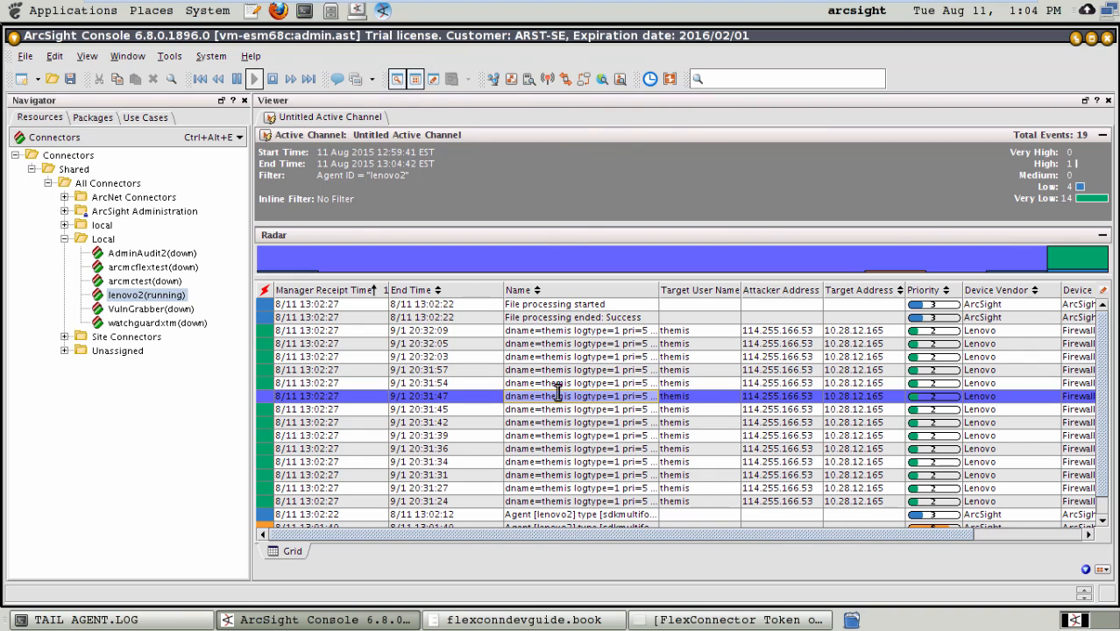
left_click(677, 355)
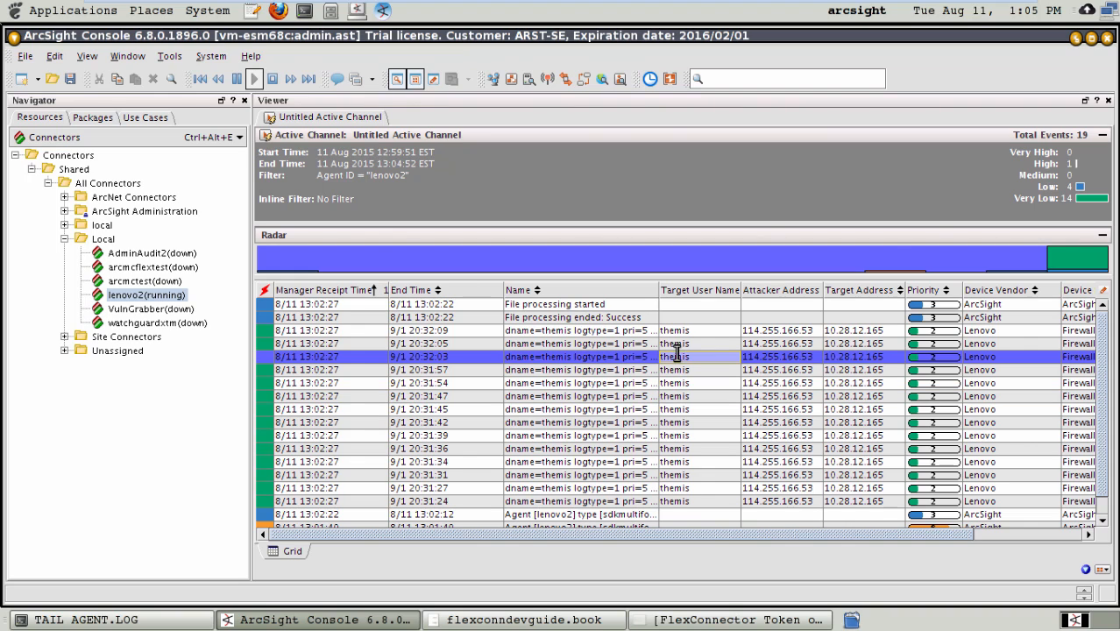
left_click(802, 355)
left_click(861, 360)
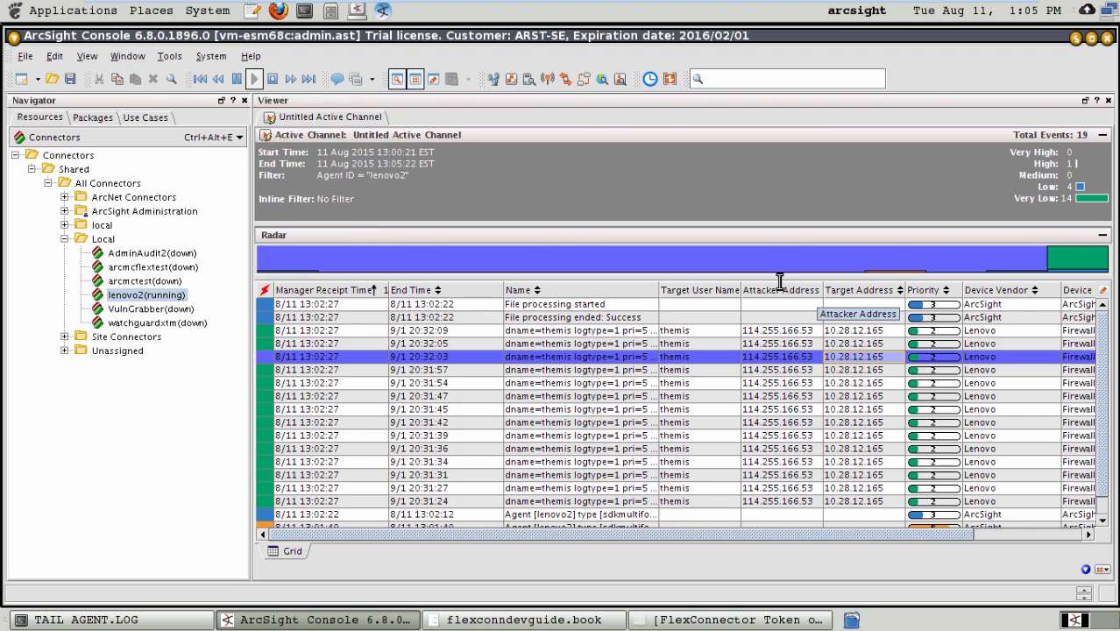
Step: Inspect the full details of the Lenovo event ending at 20:32:03, reading its source port and source geo fields
double_click(469, 353)
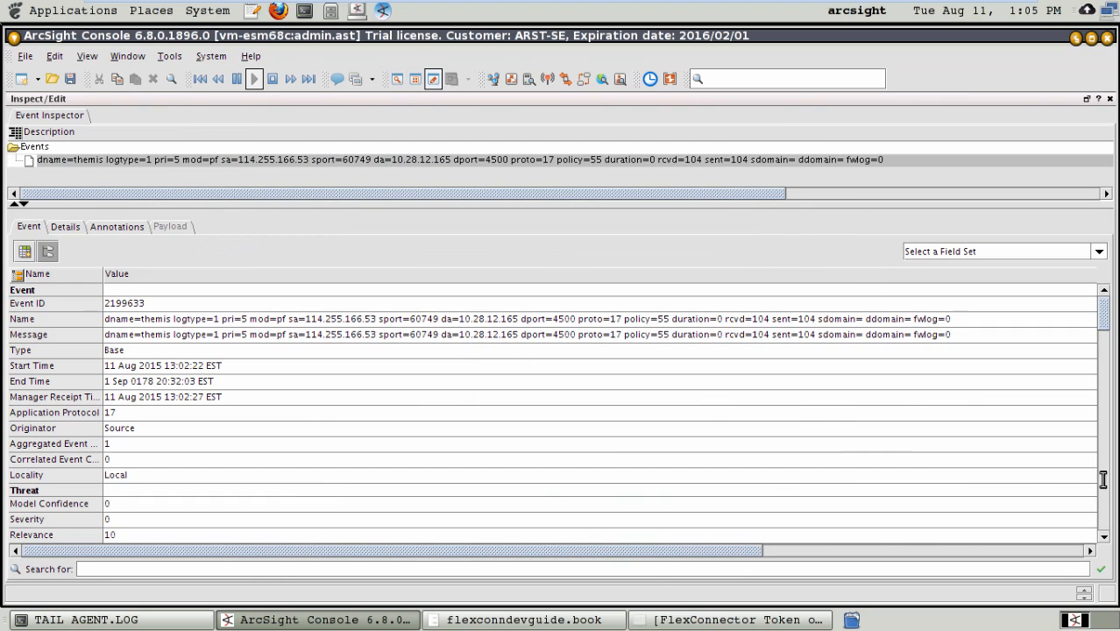
left_click_drag(1101, 308, 1097, 400)
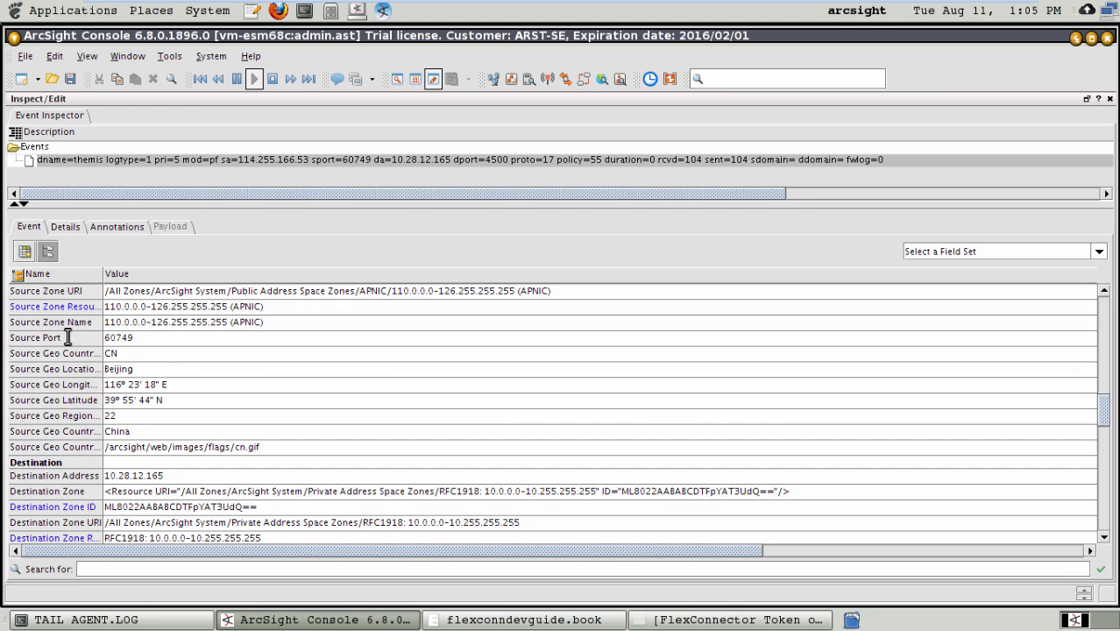
left_click(151, 352)
left_click(166, 366)
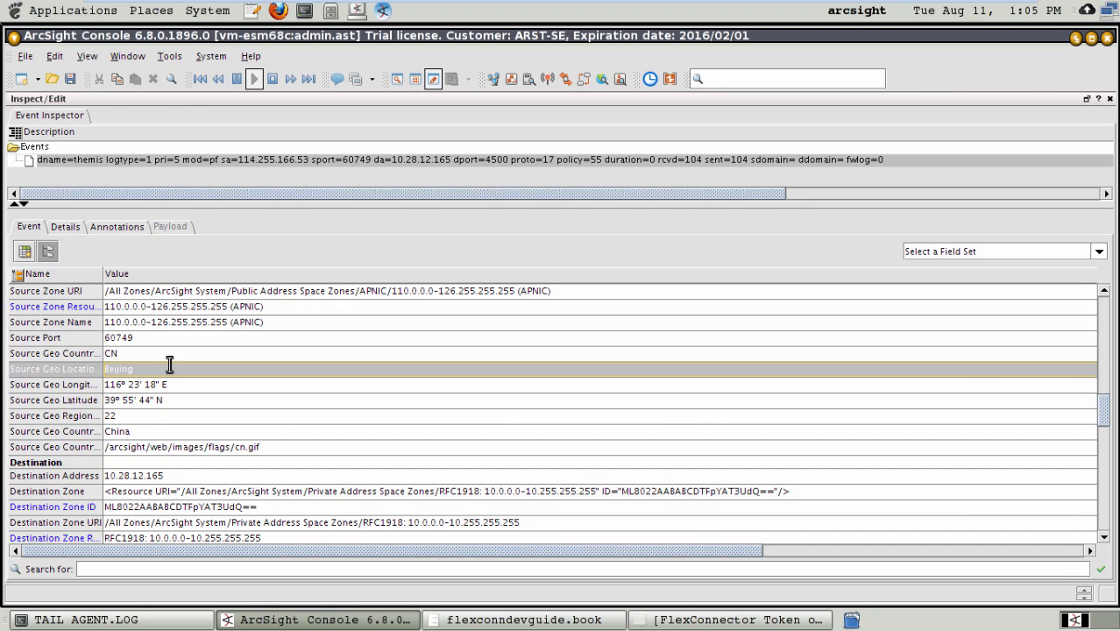
left_click(197, 379)
key("Down")
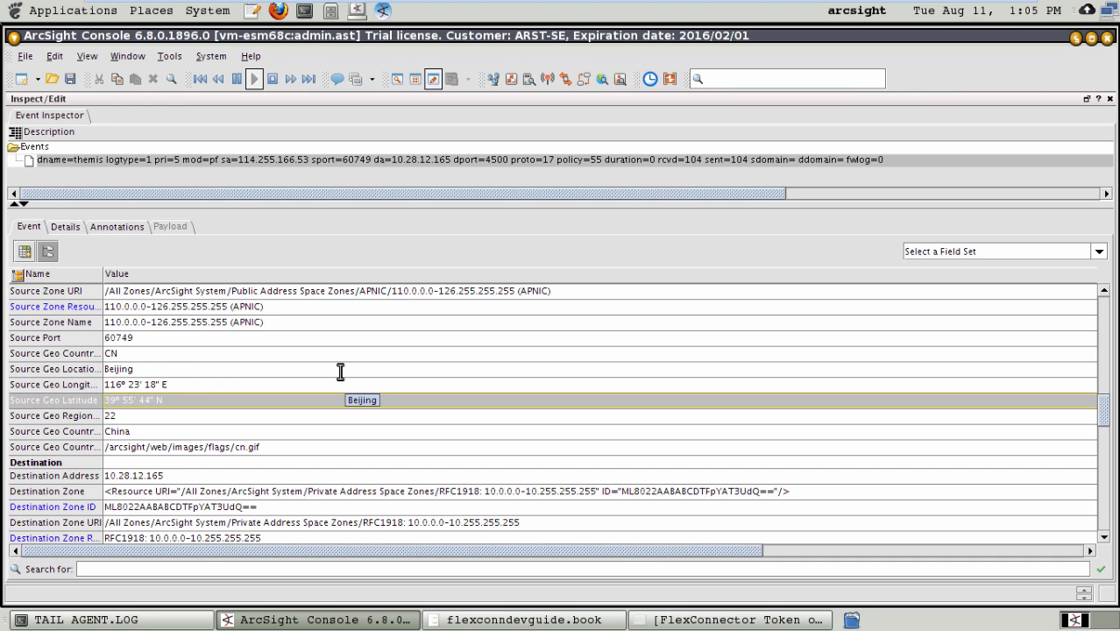
key("Escape")
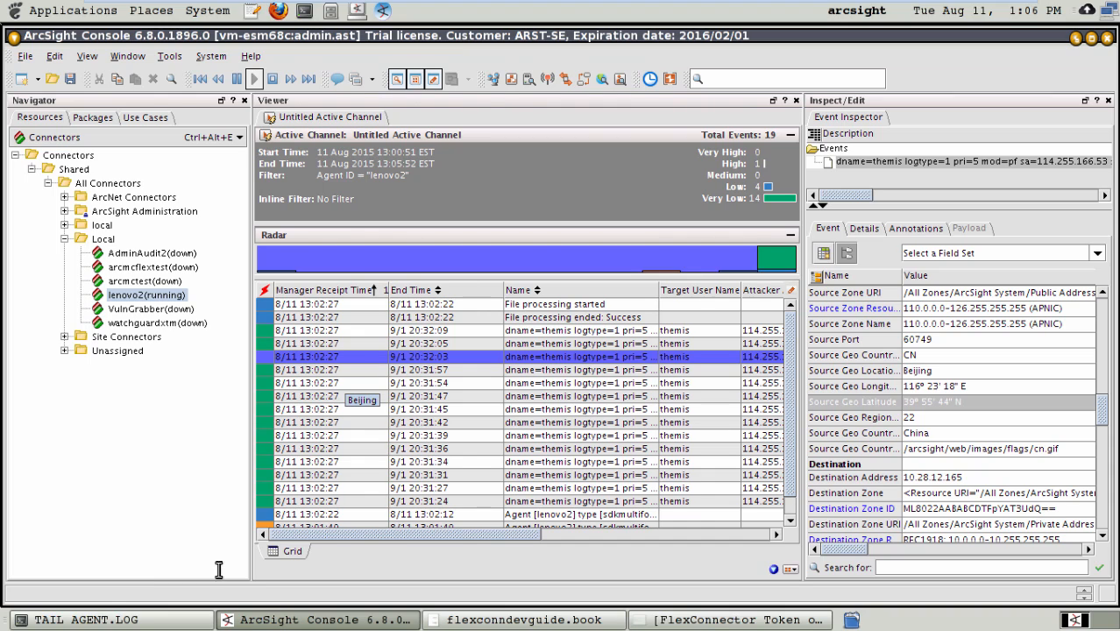
Step: Switch to the terminal window, and list the flexagent directory in long format
left_click(104, 617)
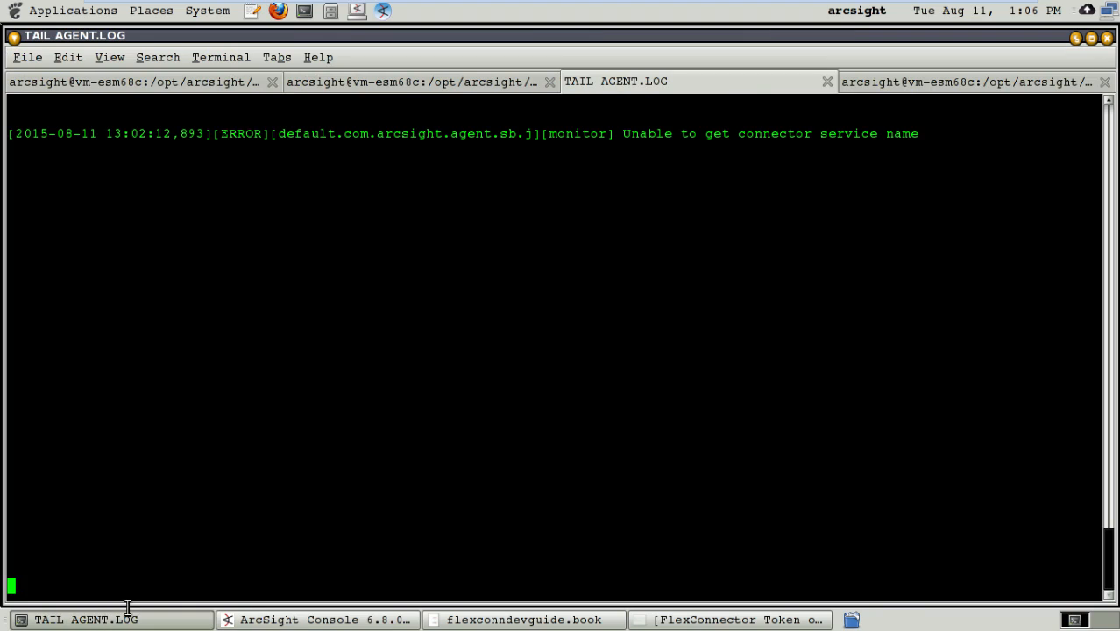
left_click(133, 81)
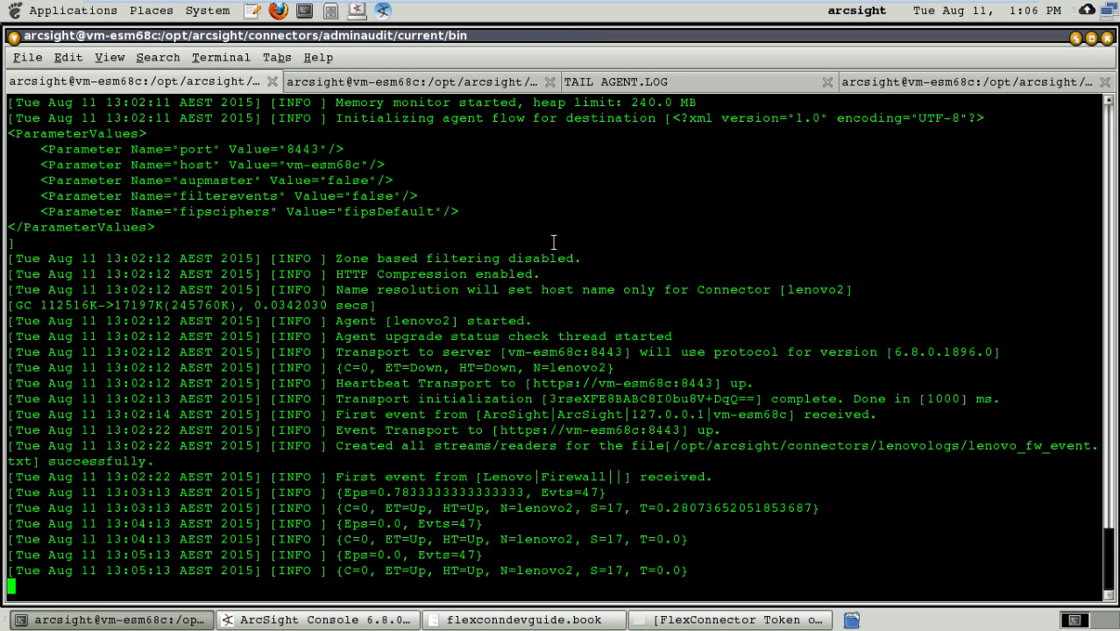
left_click(955, 81)
type("ls -l")
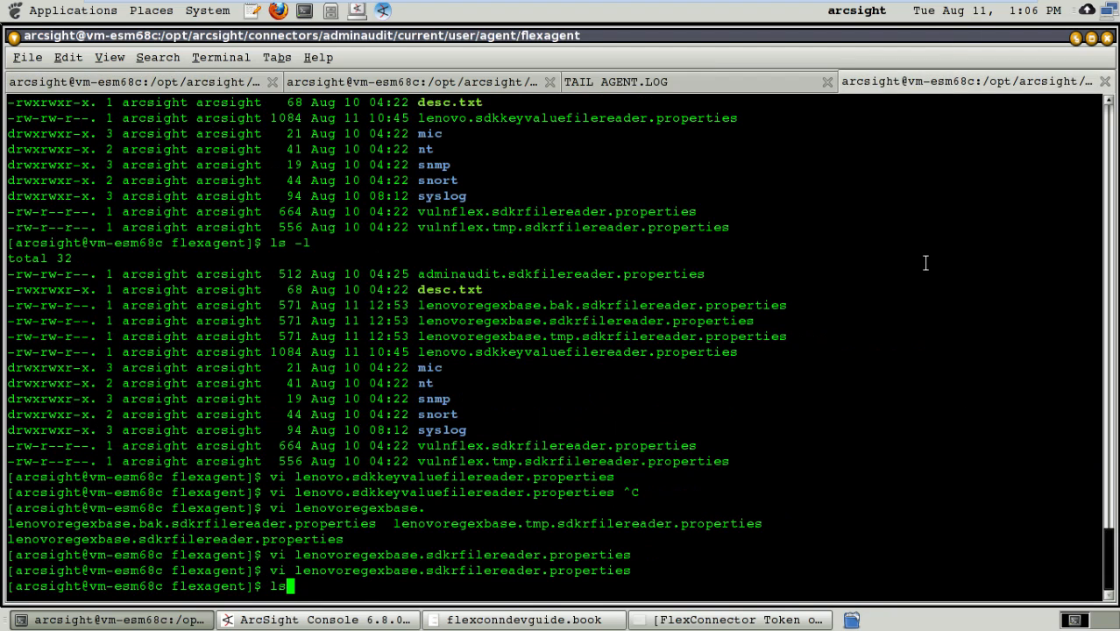
key("Return")
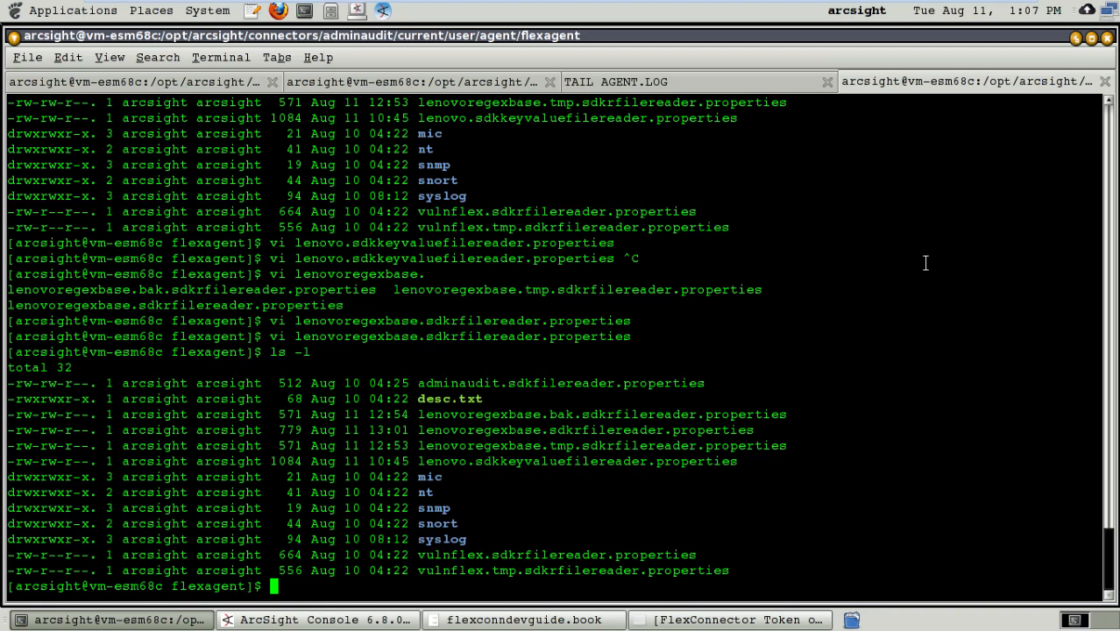
Step: Open lenovoregexbase.sdkrfilereader.properties in vi, and go to the beginning of the file
type("vi lenovor")
key("Tab")
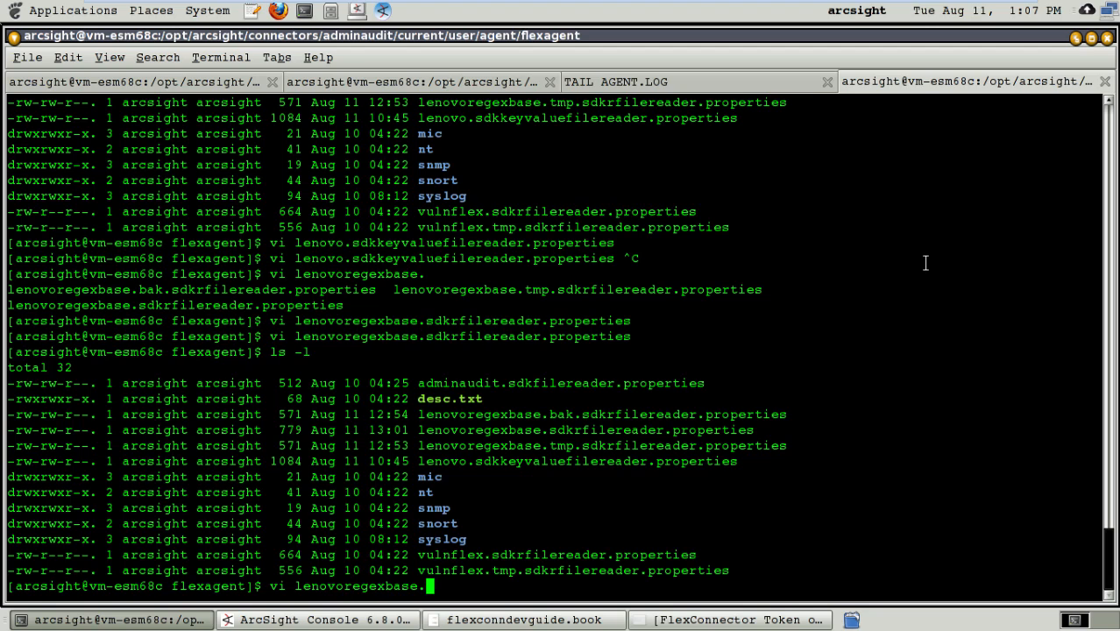
type("s")
key("Tab")
key("Return")
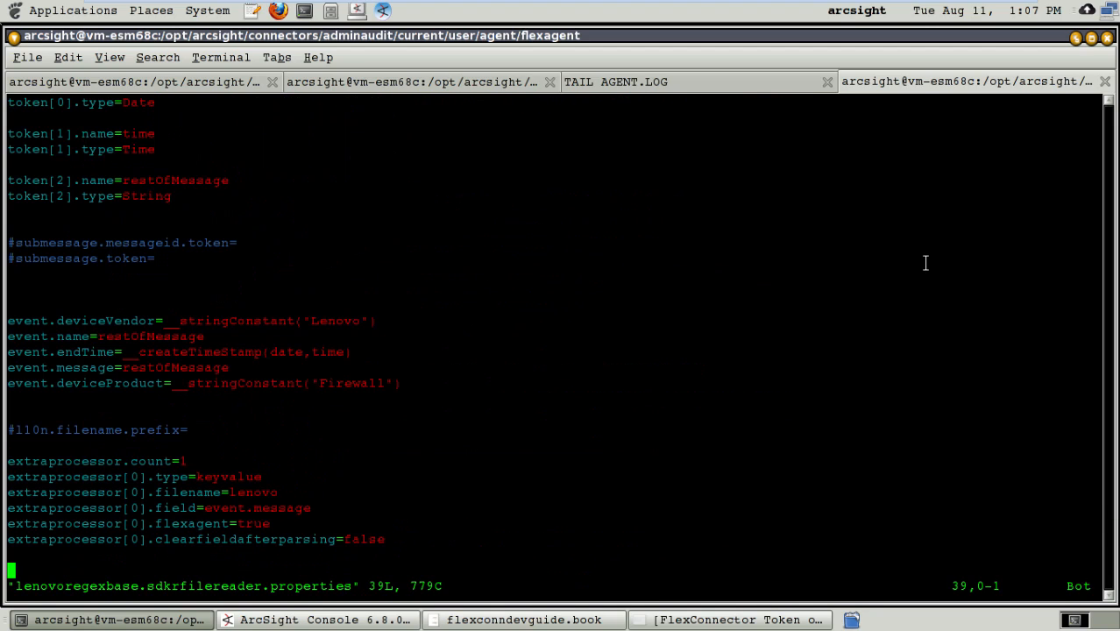
key("Up")
key("Page_Up")
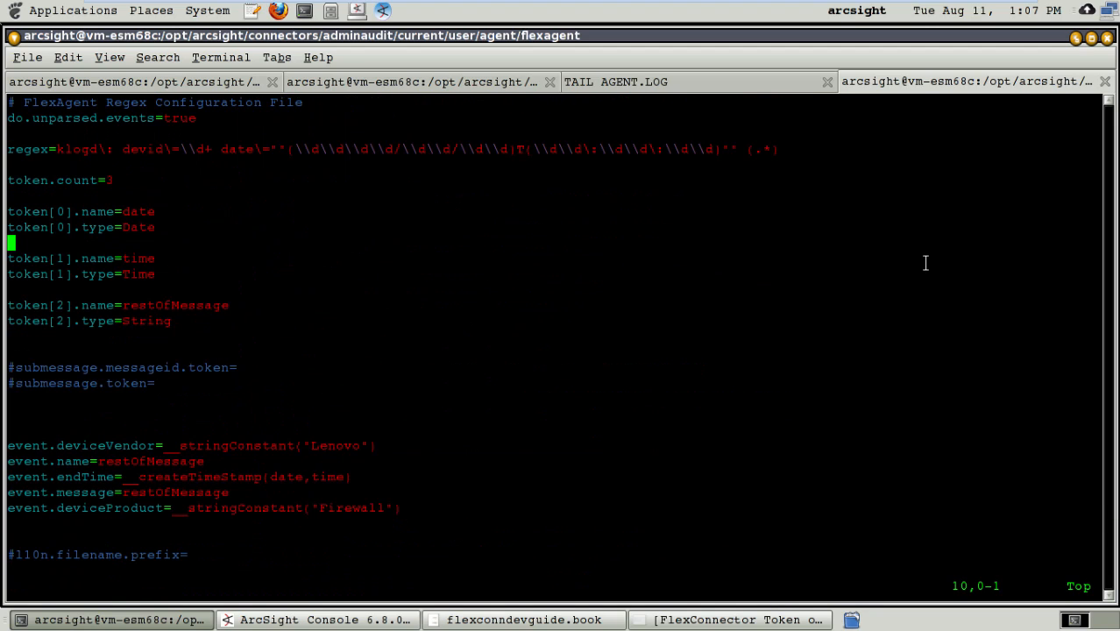
Step: Review the regex line, token count and date, time and restOfMessage token definitions in the parser file
key("Up")
key("Up")
key("Up")
key("Up")
key("Up")
key("Up")
key("Down")
key("Down")
key("Down")
key("Down")
key("Down")
key("Down")
key("Up")
key("Up")
key("Down")
key("Down")
key("Down")
key("Down")
key("Down")
key("Down")
key("Down")
key("Up")
key("Up")
key("Up")
key("Up")
key("Up")
Step: Review the event mappings in the parser file, including the date and time arguments of event.endTime's __createTimeStamp
key("Down")
key("Down")
key("Down")
key("Down")
key("Down")
key("Down")
key("Up")
key("Up")
key("Up")
key("Down")
key("Down")
key("Down")
key("Down")
key("Down")
key("Down")
key("Down")
key("Down")
key("Down")
key("Down")
key("Down")
key("Down")
key("Down")
key("Down")
key("Up")
key("Up")
key("Right")
key("Right")
key("Right")
key("Right")
key("Right")
key("Right")
key("Right")
key("Right")
key("Right")
key("Right")
key("Right")
key("Right")
key("Right")
key("Right")
key("Left")
key("Left")
key("Left")
key("Left")
key("Left")
key("Left")
key("Left")
key("Left")
key("Left")
key("Left")
key("Left")
key("Left")
key("Left")
key("Right")
key("Right")
key("Right")
key("Right")
key("Right")
key("Right")
key("Right")
key("Right")
key("Right")
key("Right")
key("Right")
key("Right")
key("Right")
key("Right")
key("Right")
key("Right")
key("Right")
key("Right")
key("Right")
key("Right")
key("Right")
key("Right")
key("Right")
key("Right")
key("Right")
key("Right")
key("Right")
key("Right")
key("Right")
key("Right")
key("Right")
key("Right")
key("Right")
key("Right")
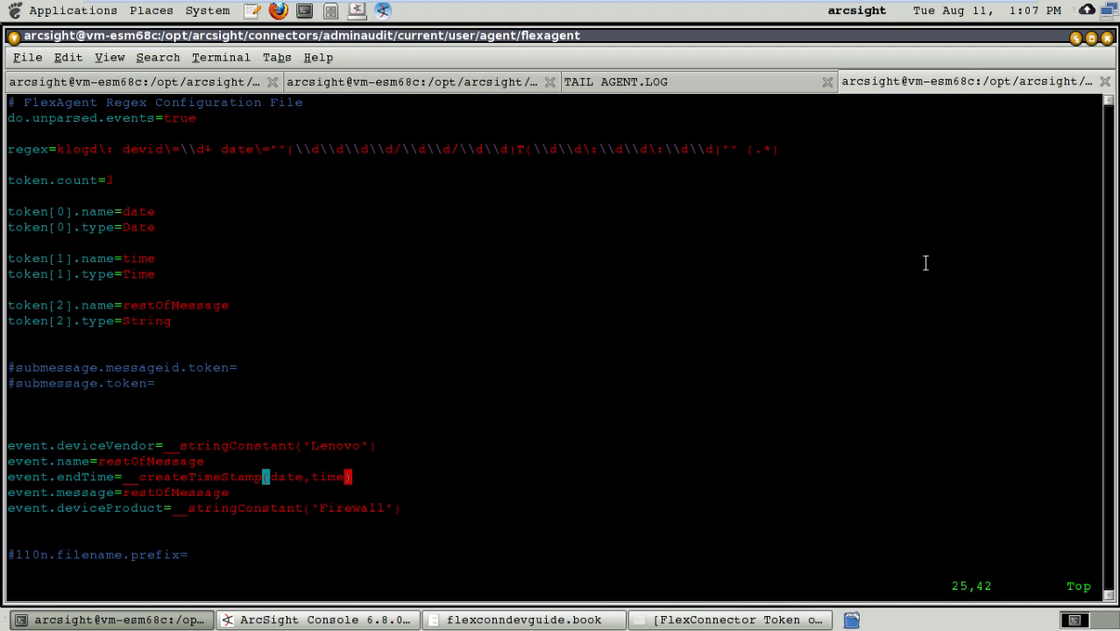
key("Up")
key("Up")
key("Down")
key("Down")
key("Down")
key("Down")
key("Down")
key("Down")
key("Down")
key("Down")
key("Down")
key("Down")
key("Down")
key("Down")
key("Down")
key("Down")
key("Down")
key("Down")
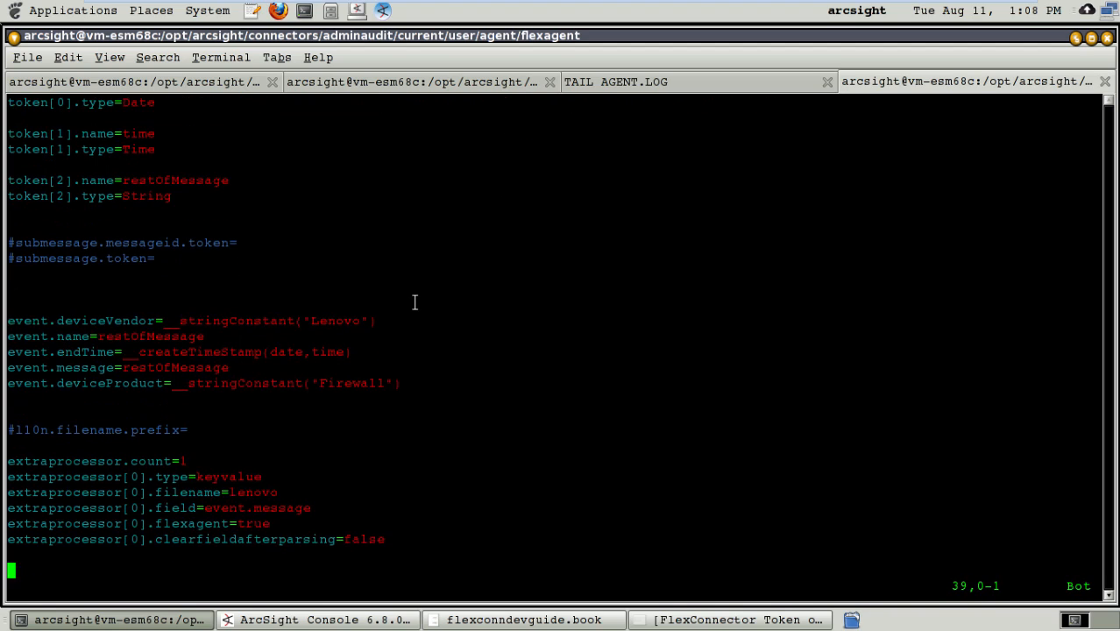
Step: Review the extraprocessor settings at the end of the parser file, and write and quit vi
key("Up")
key("Up")
key("Up")
key("Up")
key("Up")
key("Up")
key("Up")
key("Up")
key("Down")
key("Up")
key("Up")
key("Down")
key("Down")
key("Down")
key("Down")
key("Down")
key("Down")
key("Down")
key("Up")
key("Up")
key("Left")
key("Left")
key("Left")
key("Left")
key("Left")
key("Left")
key("Left")
key("Left")
key("Left")
key("Left")
key("Left")
key("Right")
key("Right")
key("Right")
key("Right")
key("Right")
key("Right")
key("Right")
key("Right")
key("Right")
key("Right")
key("Right")
key("Up")
key("Up")
key("Up")
key("Up")
key("Up")
key("Up")
key("Up")
key("Up")
key("Up")
key("Up")
key("Up")
key("Up")
key("Up")
key("Up")
key("Down")
key("Down")
key("Down")
key("Down")
key("Down")
key("Left")
key("Left")
key("Left")
key("Left")
key("Left")
key("Left")
key("Left")
key("Left")
key("Left")
key("Left")
key("Left")
key("Left")
key("Left")
key("Left")
key("Left")
key("Left")
key("Left")
key("Right")
key("Right")
key("Right")
key("Right")
key("Right")
key("Right")
key("Right")
key("Right")
key("Right")
key("Right")
key("Right")
key("Right")
key("Right")
key("Right")
key("Right")
key("Right")
key("Right")
key("Right")
key("Right")
key("Right")
key("Left")
key("Left")
key("Left")
key("Left")
key("Left")
key("Left")
key("Left")
key("Left")
type(":wq")
key("Return")
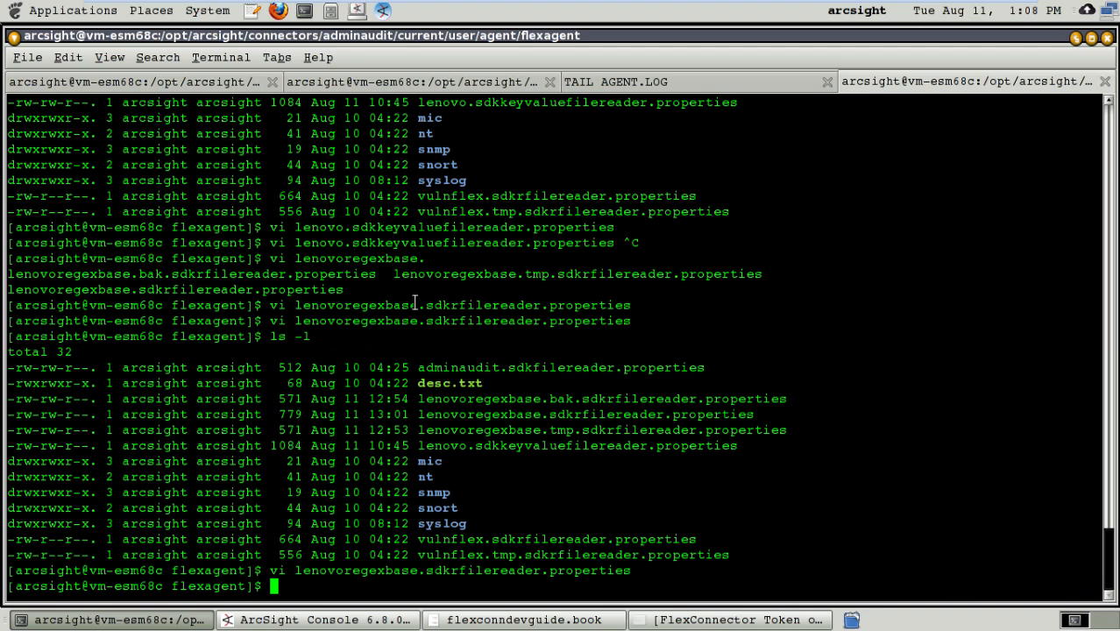
Step: Open lenovo.sdkkeyvaluefilereader.properties in vi
type("vi lenovo.")
key("Tab")
key("Return")
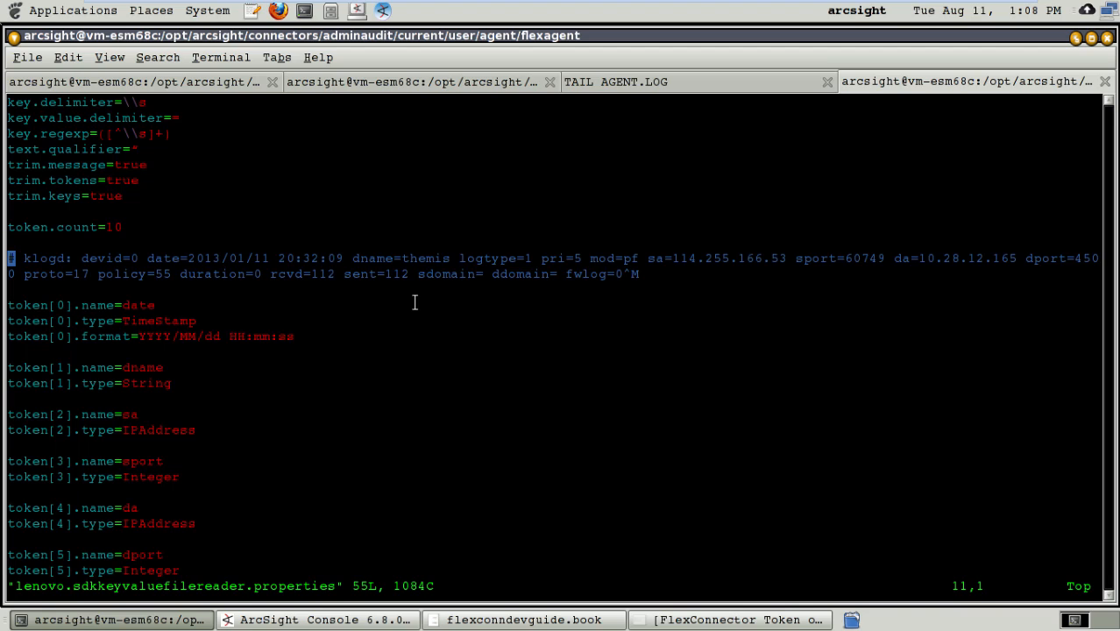
Step: Examine the sample klogd log line and the token definitions below it, including the date token's TimeStamp type and format
key("Down")
key("Down")
key("Down")
key("Up")
key("Up")
key("Up")
key("Up")
key("Up")
key("Up")
key("Up")
key("Up")
key("Up")
key("Up")
key("Up")
key("Up")
key("Up")
key("Down")
key("Down")
key("Down")
key("Down")
key("Down")
key("Down")
key("Down")
Step: Review the remaining token definitions and the event mappings down to event.endTime at the end of the key-value parser file
key("Down")
key("Down")
key("Down")
key("Down")
key("Up")
key("Up")
key("Down")
key("Right")
key("Right")
key("Right")
key("Right")
key("Right")
key("Right")
key("Right")
key("Right")
key("Right")
key("Right")
key("Right")
key("Right")
key("Right")
key("Right")
key("Right")
key("Right")
key("Right")
key("Right")
key("Right")
key("Right")
key("Right")
key("Right")
key("Right")
key("Right")
key("Right")
key("Right")
key("Right")
key("Right")
key("Right")
key("Right")
key("Right")
key("Right")
key("Down")
key("Down")
key("Down")
key("Down")
key("Down")
key("Down")
key("Down")
key("Down")
key("Down")
key("Down")
key("Down")
key("Down")
key("Down")
key("Down")
key("Down")
key("Down")
key("Down")
key("Down")
key("Down")
key("Down")
key("Down")
key("Down")
key("Down")
key("Down")
key("Down")
key("Down")
key("Down")
key("Down")
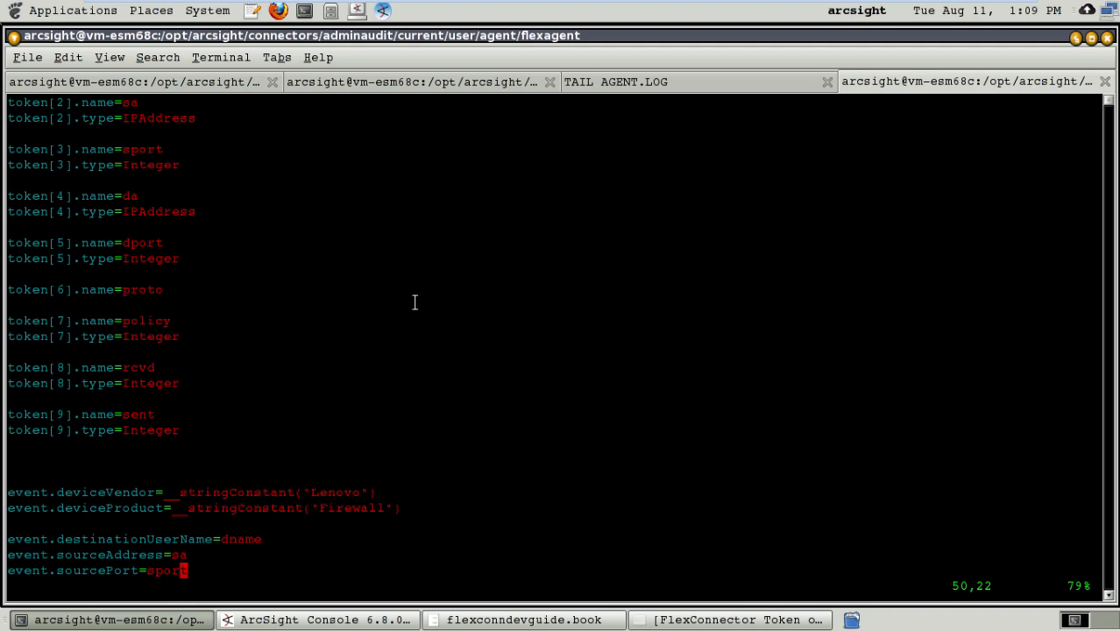
key("Down")
key("Down")
key("Down")
key("Down")
key("Down")
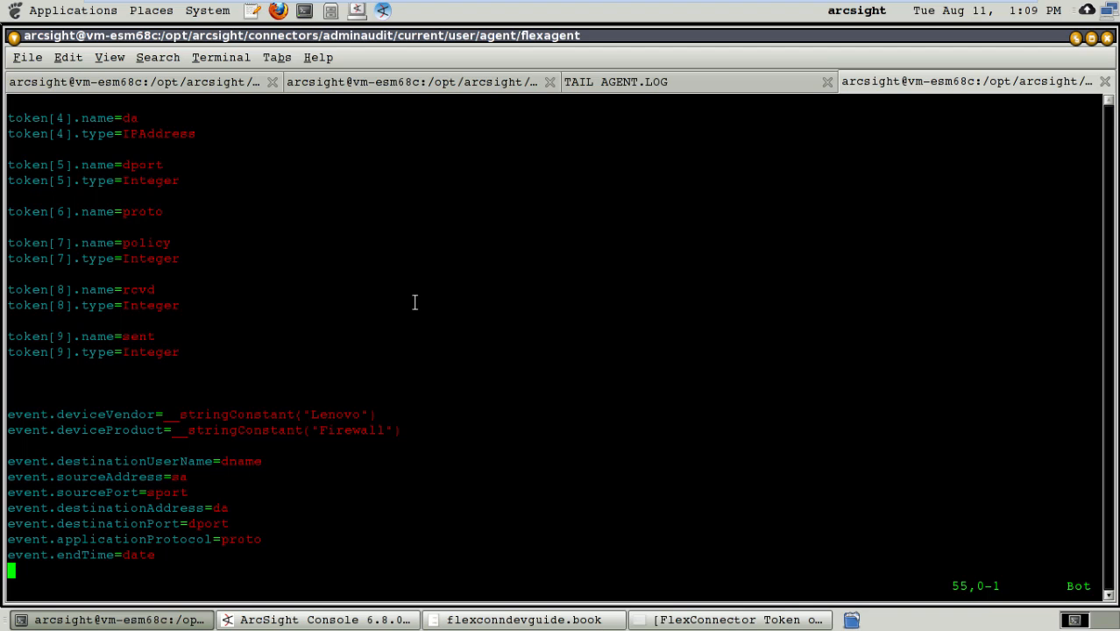
Step: Go back up to the trim settings near the beginning of the key-value parser file, and quit vi without saving
key("Up")
key("Up")
key("Up")
key("Up")
key("Up")
key("Up")
key("Up")
key("Up")
key("Up")
key("Up")
key("Up")
key("Up")
key("Up")
key("Up")
key("Up")
key("Up")
key("Up")
key("Up")
key("Up")
key("Up")
key("Up")
key("Up")
key("Up")
key("Up")
key("Up")
key("Up")
key("Up")
key("Up")
key("Up")
key("Up")
key("Up")
key("Up")
key("Up")
key("Up")
key("Up")
key("Up")
key("Up")
key("Up")
key("Up")
key("Up")
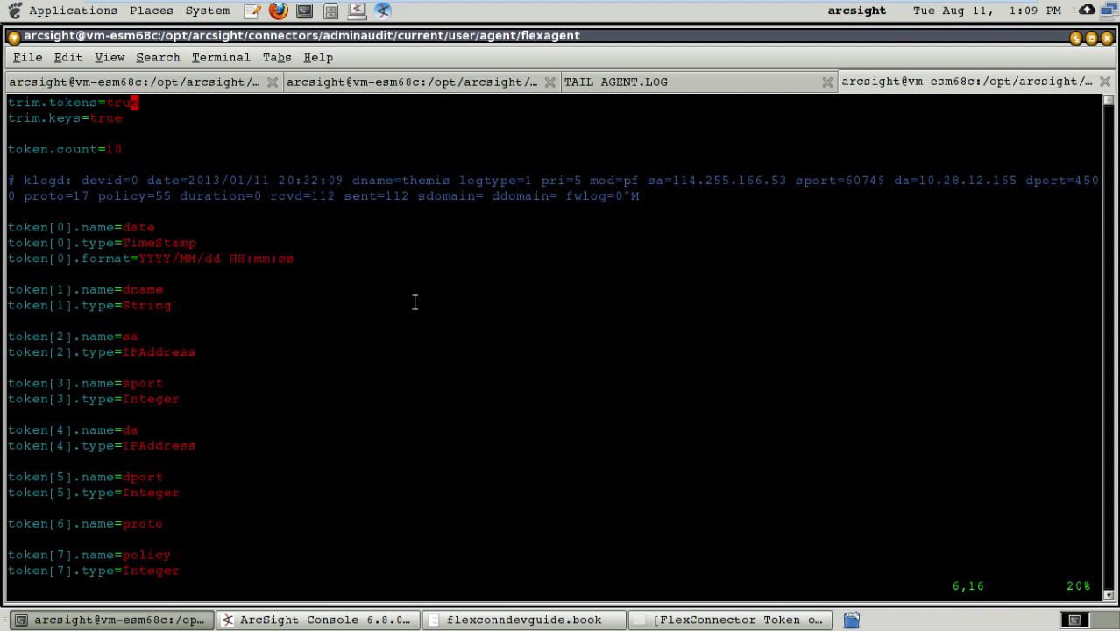
type(":q")
key("Return")
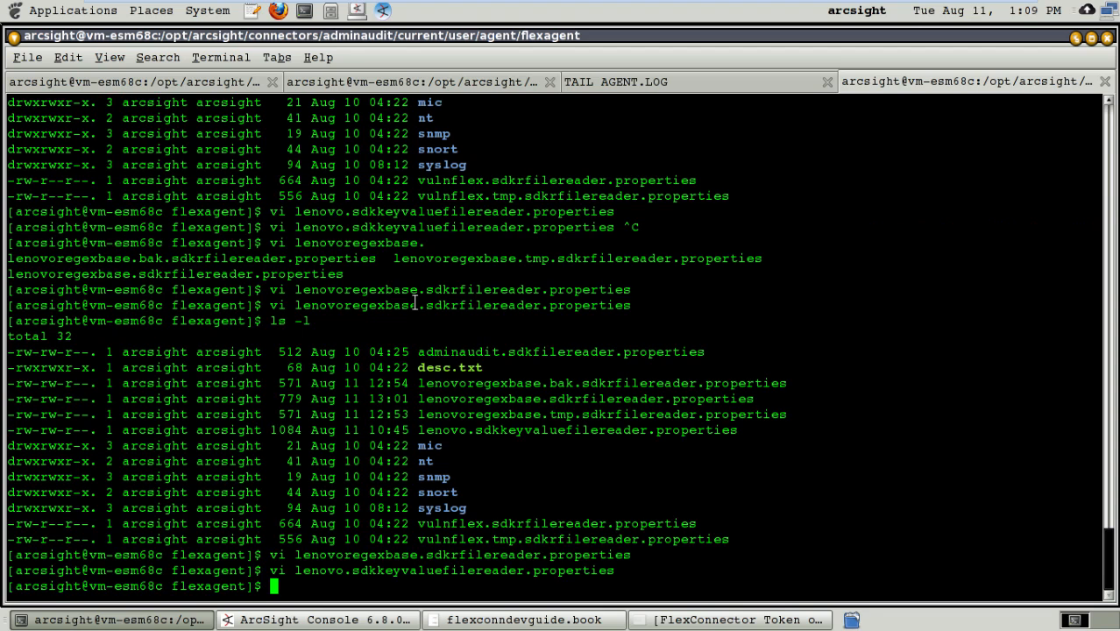